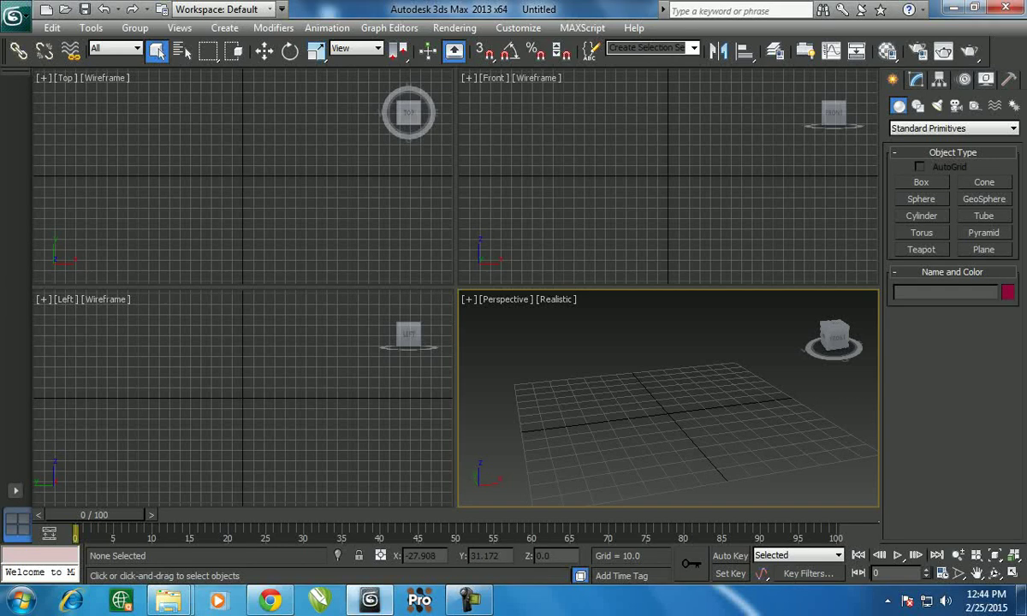
{"action": "key", "text": "shift+super"}
{"action": "key", "text": "shift+super"}
{"action": "key", "text": "shift+super"}
Start the Box tool with its Keyboard Entry rollout expanded
{"action": "left_click", "coordinate": [921, 182]}
{"action": "left_click", "coordinate": [952, 358]}
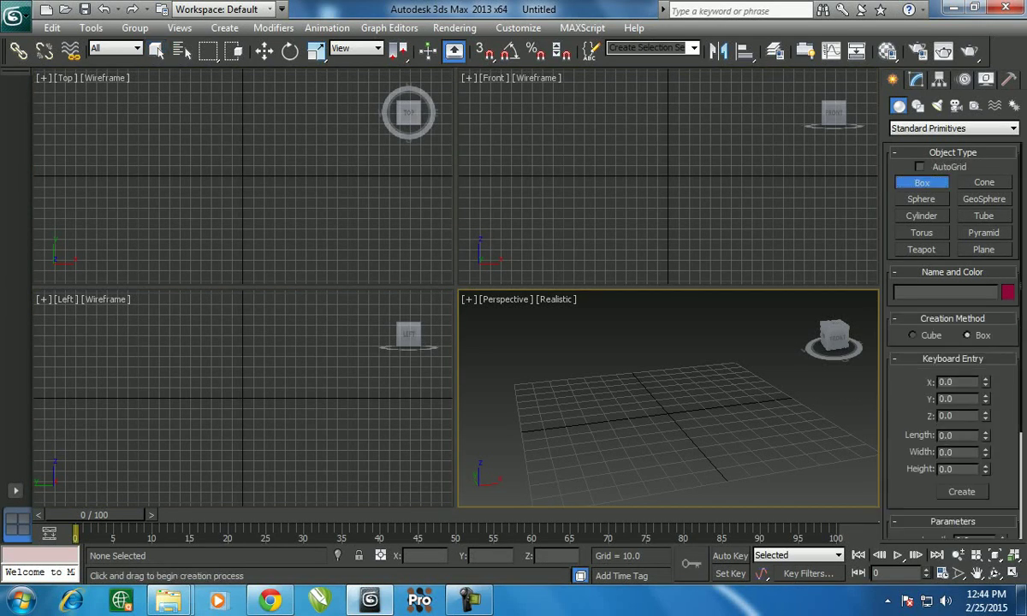
{"action": "scroll", "coordinate": [952, 342], "scroll_direction": "down", "scroll_amount": 5}
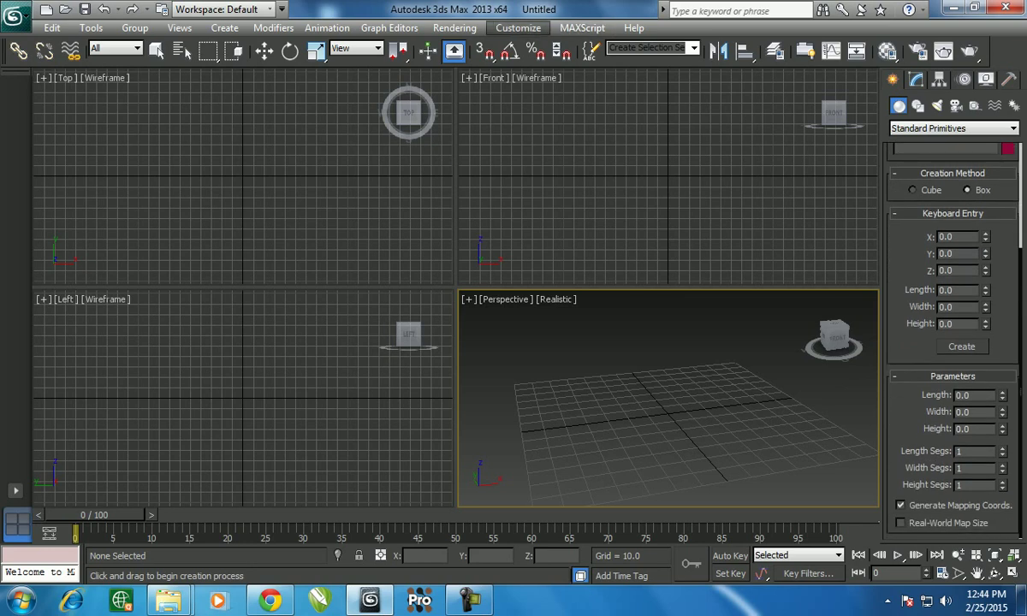
Set the display units to metric Centimeters in Units Setup
{"action": "left_click", "coordinate": [517, 27]}
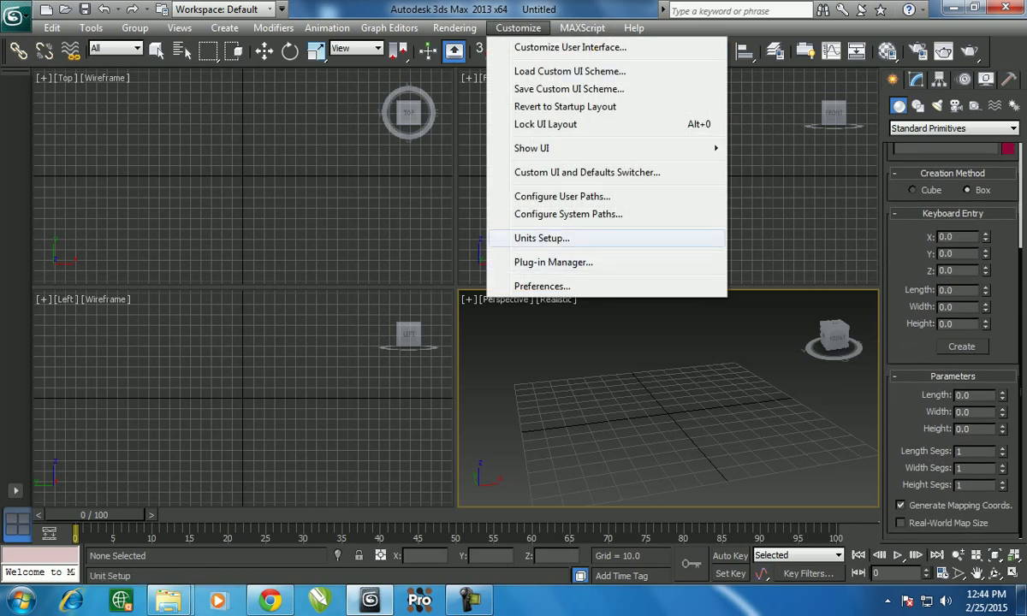
{"action": "left_click", "coordinate": [548, 238]}
{"action": "left_click", "coordinate": [412, 223]}
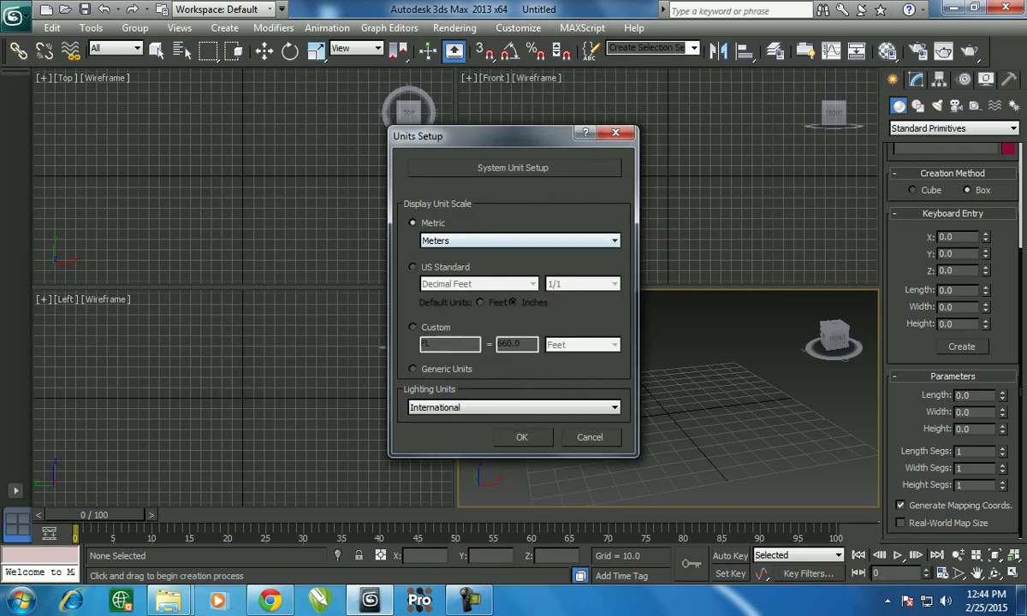
{"action": "left_click", "coordinate": [519, 240]}
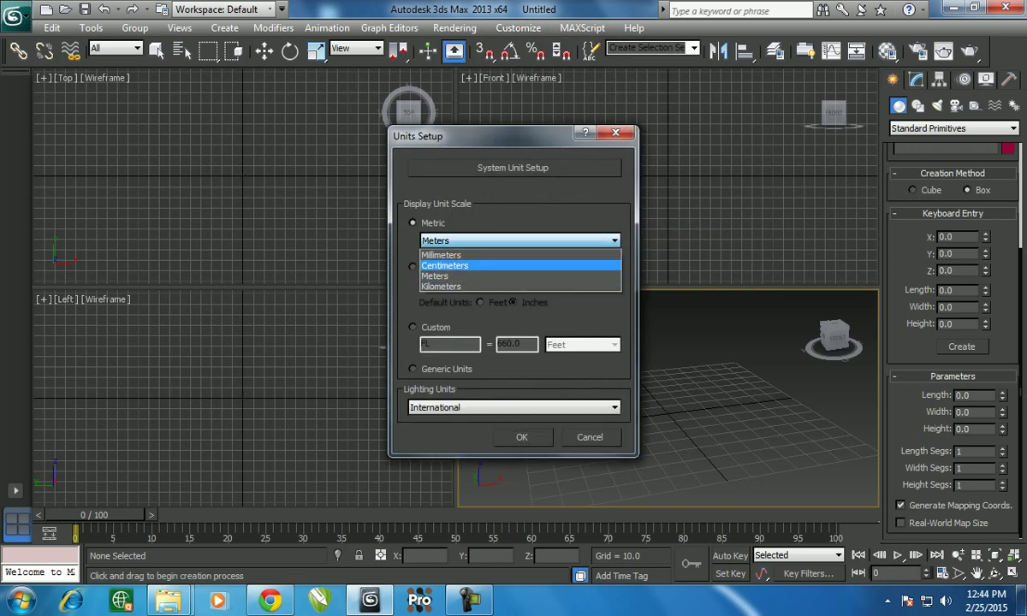
{"action": "left_click", "coordinate": [444, 265]}
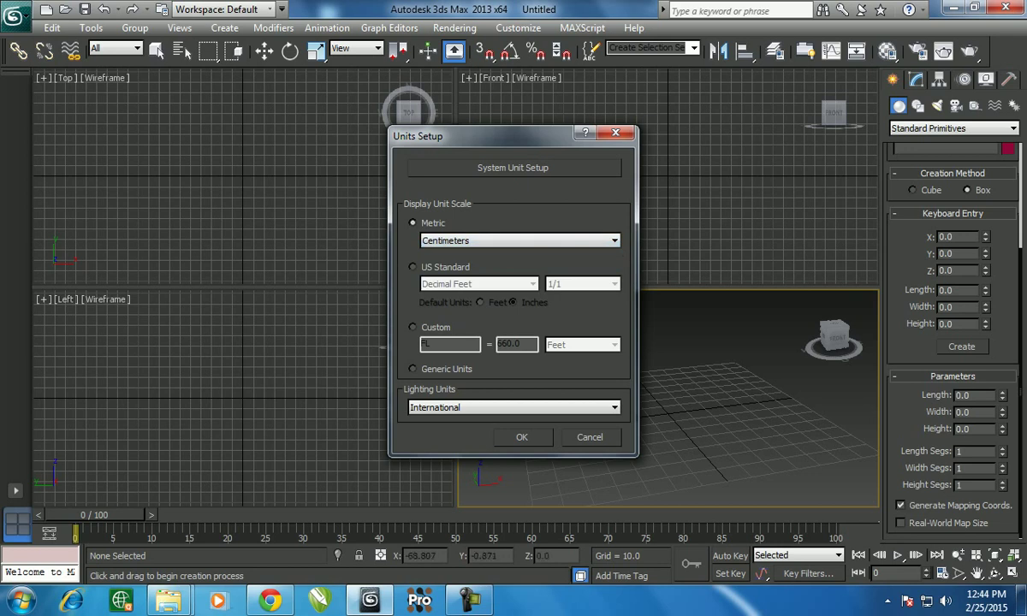
{"action": "key", "text": "Return"}
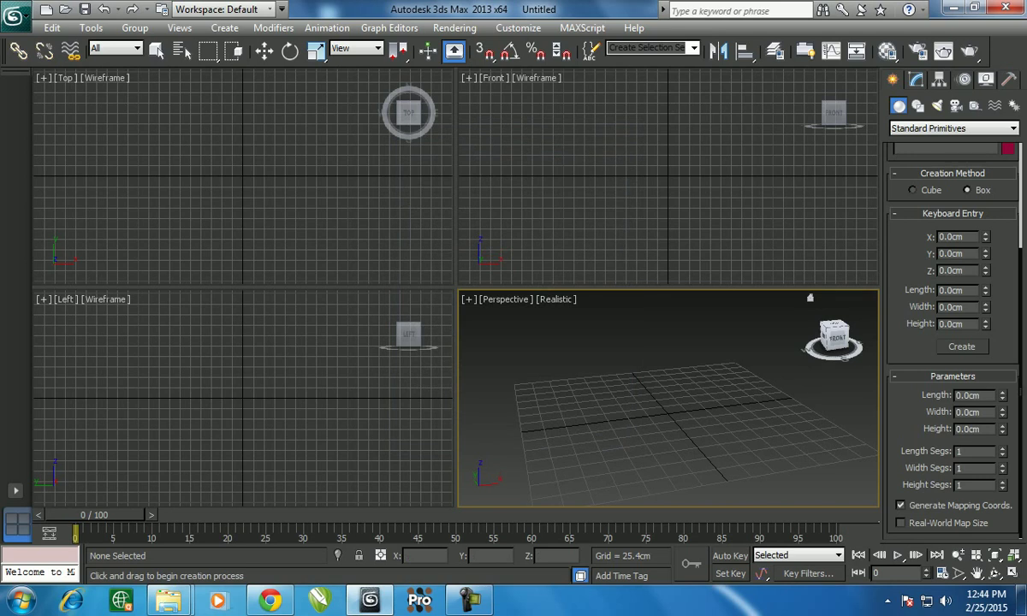
Create a box of length 425, width 1058 and height 425 cm via Keyboard Entry
{"action": "left_click", "coordinate": [952, 290]}
{"action": "left_click", "coordinate": [952, 307]}
{"action": "left_click", "coordinate": [952, 290]}
{"action": "type", "text": "425"}
{"action": "key", "text": "Tab"}
{"action": "type", "text": "1"}
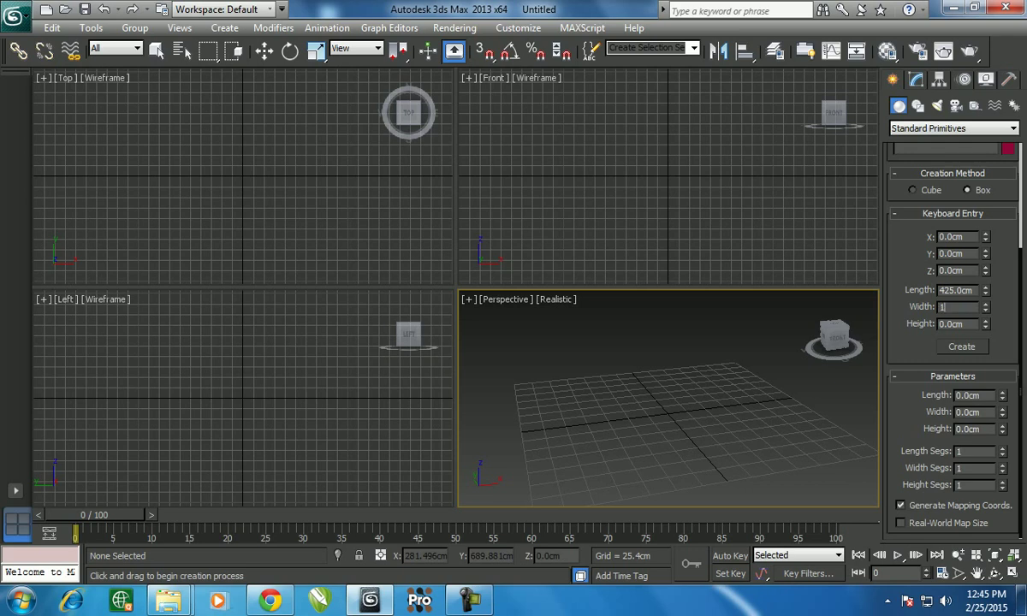
{"action": "type", "text": "058"}
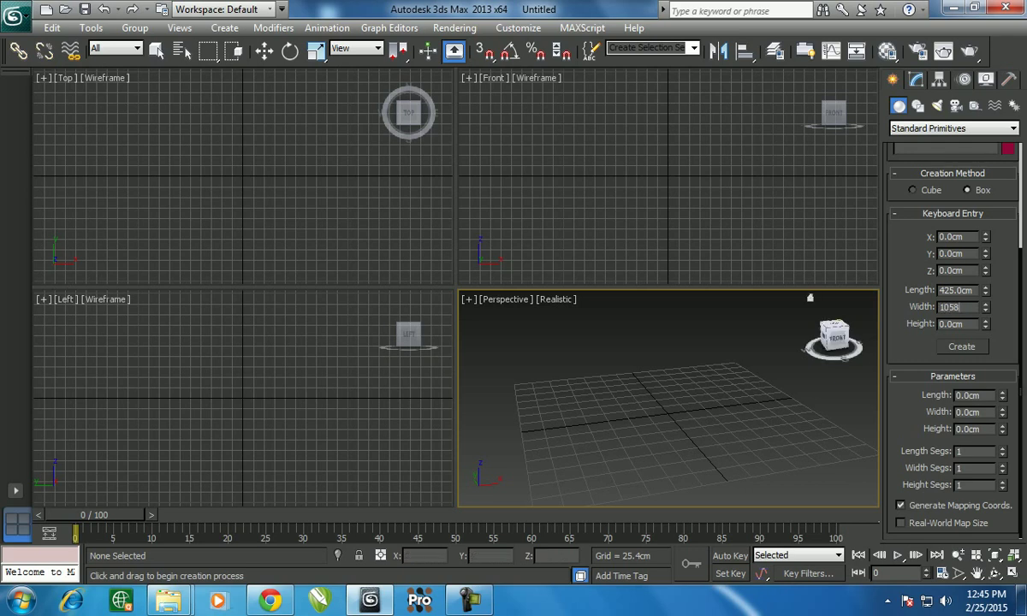
{"action": "key", "text": "Tab"}
{"action": "type", "text": "4"}
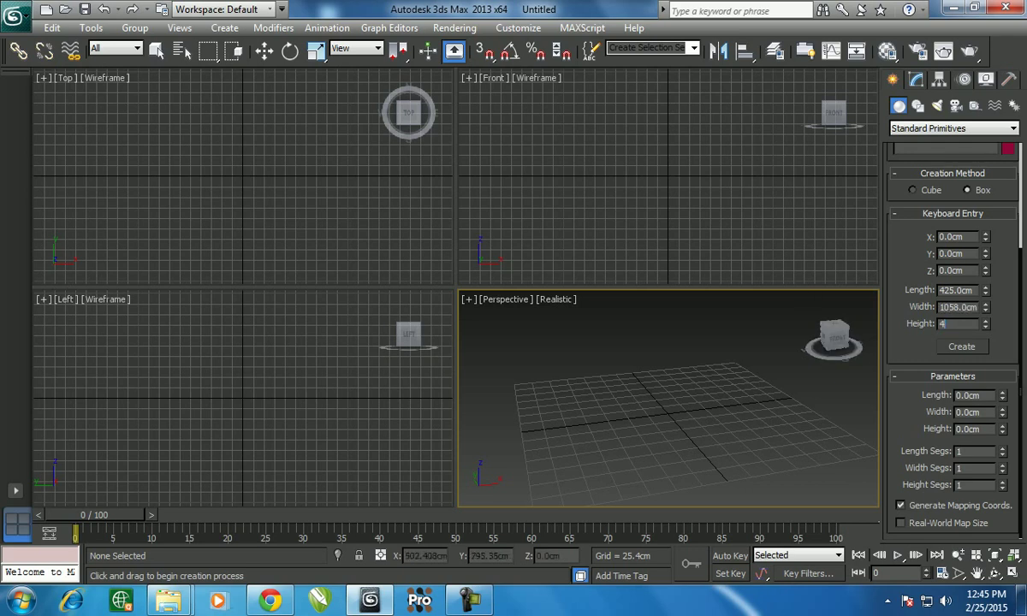
{"action": "key", "text": "Tab"}
{"action": "key", "text": "Return"}
Maximize the Perspective viewport around the box and return to selection mode
{"action": "left_click", "coordinate": [809, 297]}
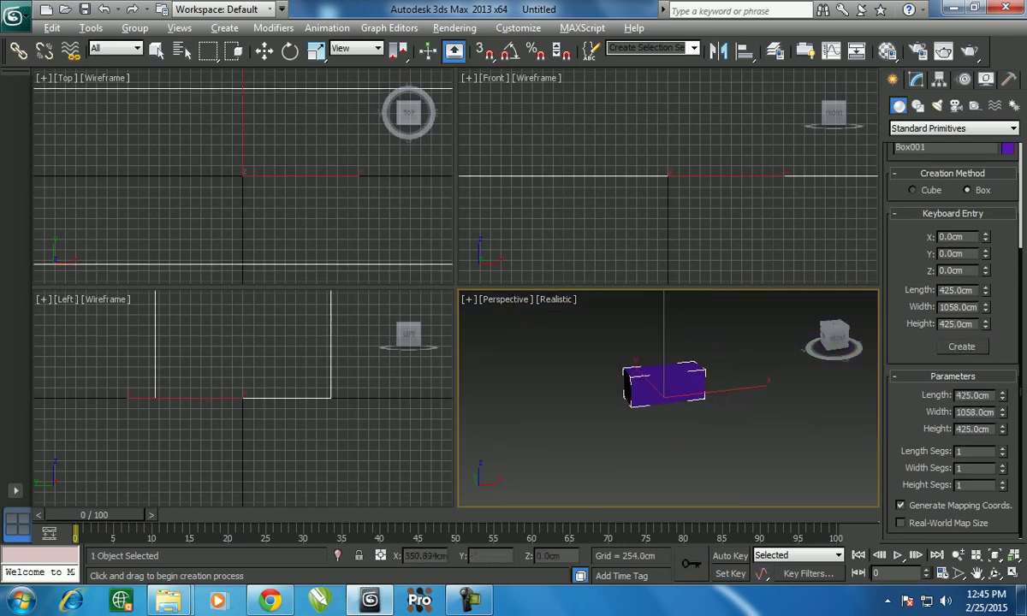
{"action": "key", "text": "alt+w"}
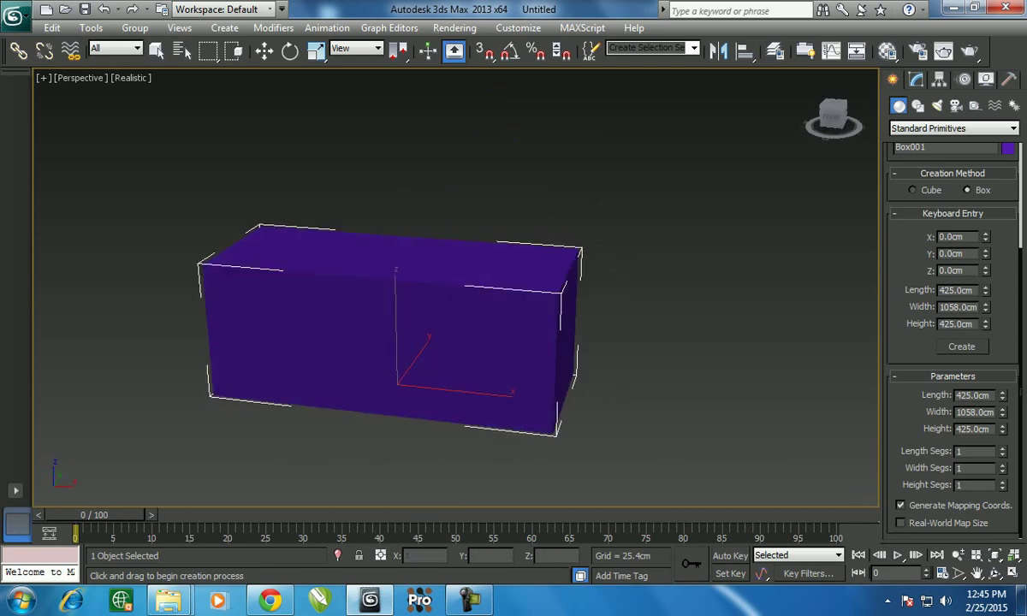
{"action": "key", "text": "q"}
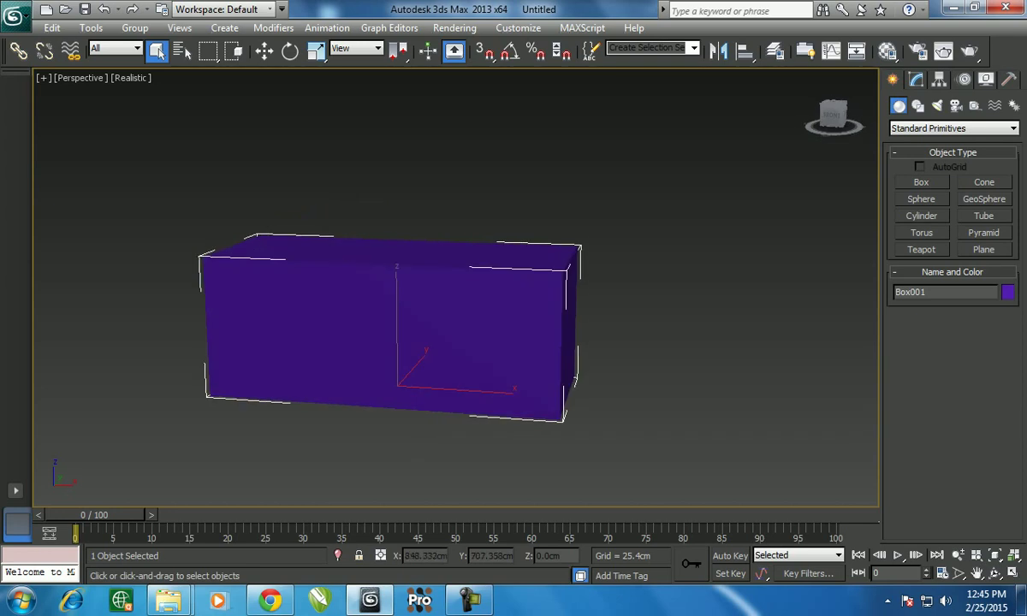
Convert Box001 to an Editable Poly
{"action": "left_click", "coordinate": [916, 79]}
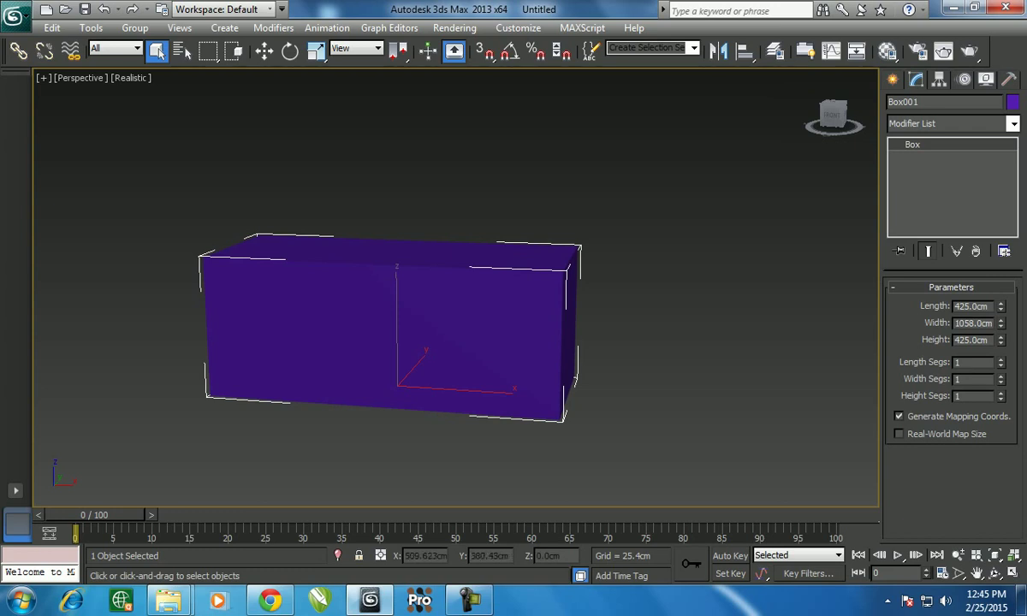
{"action": "middle_click_drag", "start_coordinate": [479, 291], "coordinate": [561, 292], "text": "alt"}
{"action": "right_click", "coordinate": [560, 291]}
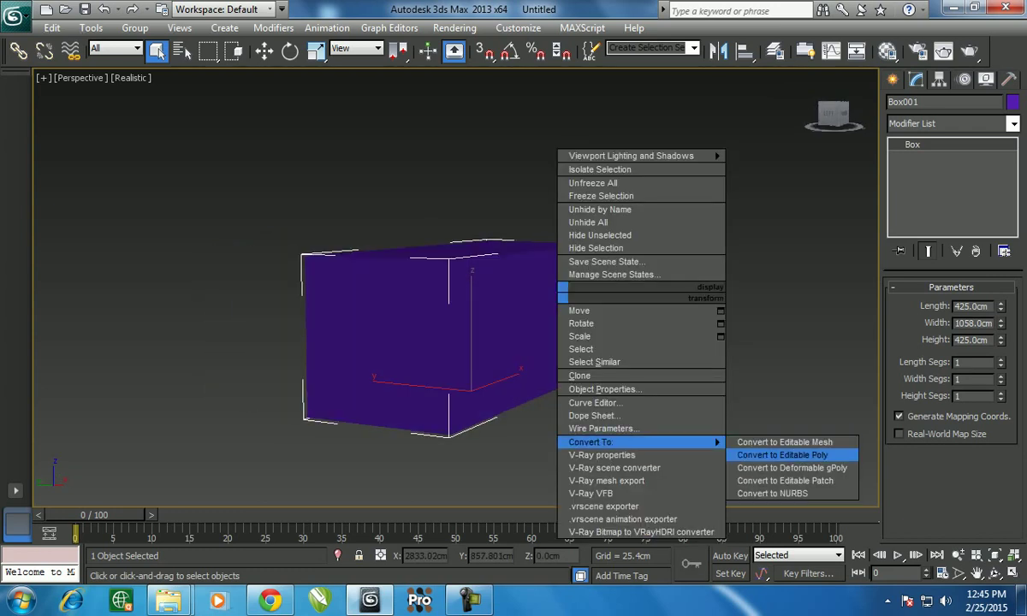
{"action": "left_click", "coordinate": [782, 455]}
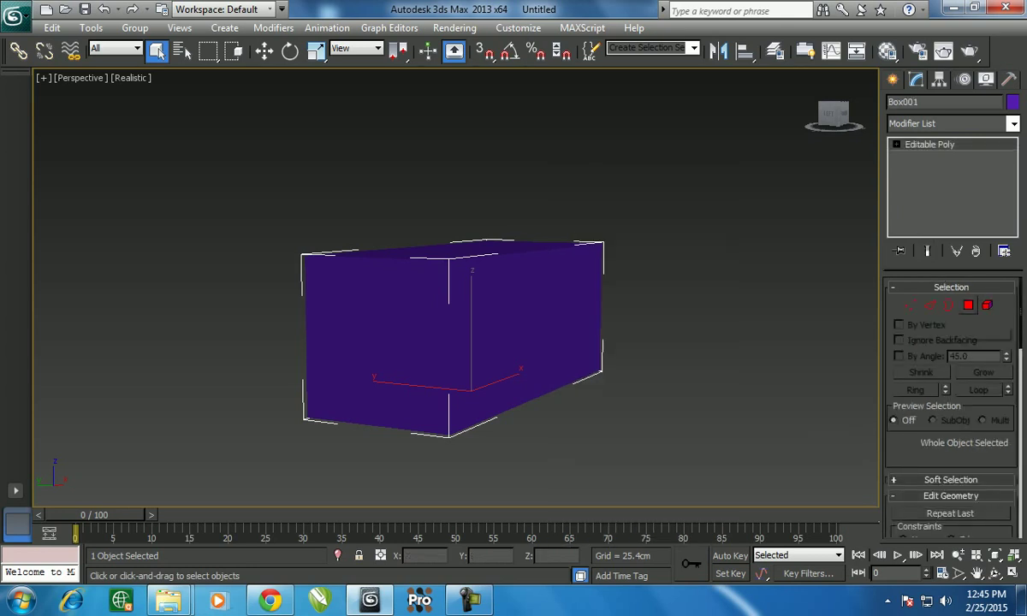
Select the front, side, top and one more face in Polygon mode and delete them
{"action": "left_click", "coordinate": [967, 306]}
{"action": "left_click", "coordinate": [376, 342]}
{"action": "left_click", "coordinate": [527, 317], "text": "ctrl"}
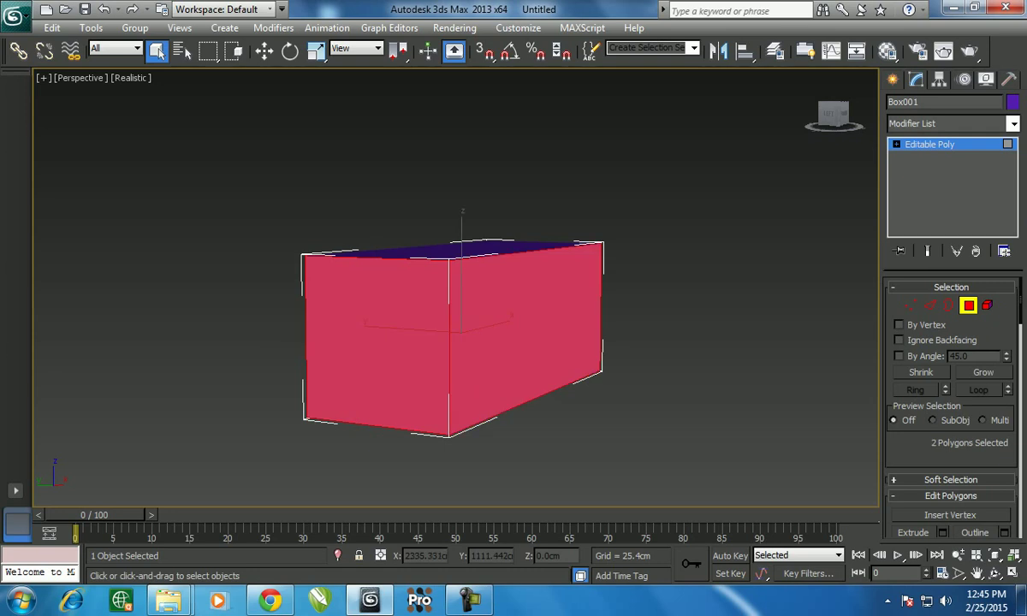
{"action": "middle_click_drag", "start_coordinate": [445, 386], "coordinate": [445, 317], "text": "alt"}
{"action": "left_click", "coordinate": [411, 291], "text": "ctrl"}
{"action": "middle_click_drag", "start_coordinate": [428, 359], "coordinate": [479, 402], "text": "alt"}
{"action": "left_click", "coordinate": [398, 351], "text": "ctrl"}
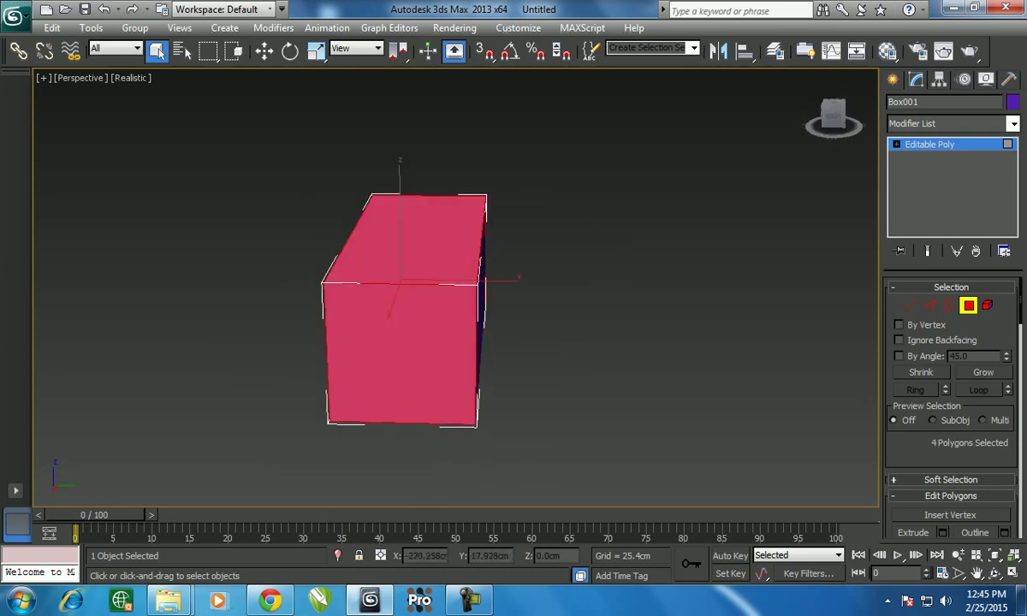
{"action": "key", "text": "Delete"}
{"action": "middle_click_drag", "start_coordinate": [427, 342], "coordinate": [514, 342], "text": "alt"}
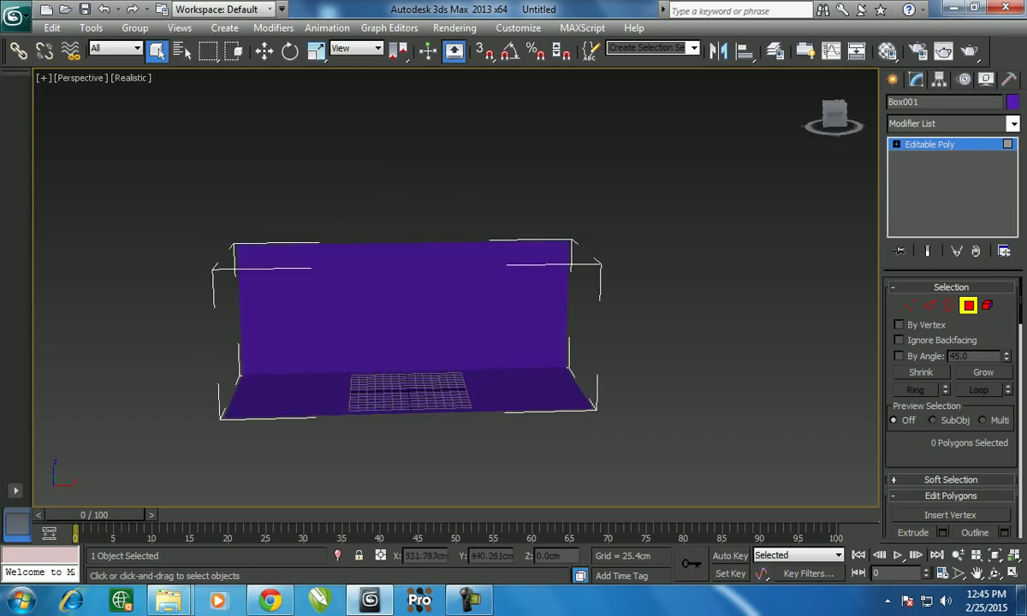
Select the back wall face, then return to the whole-object Top-level
{"action": "middle_click_drag", "start_coordinate": [428, 343], "coordinate": [469, 330], "text": "alt"}
{"action": "right_click", "coordinate": [469, 329]}
{"action": "left_click", "coordinate": [490, 347]}
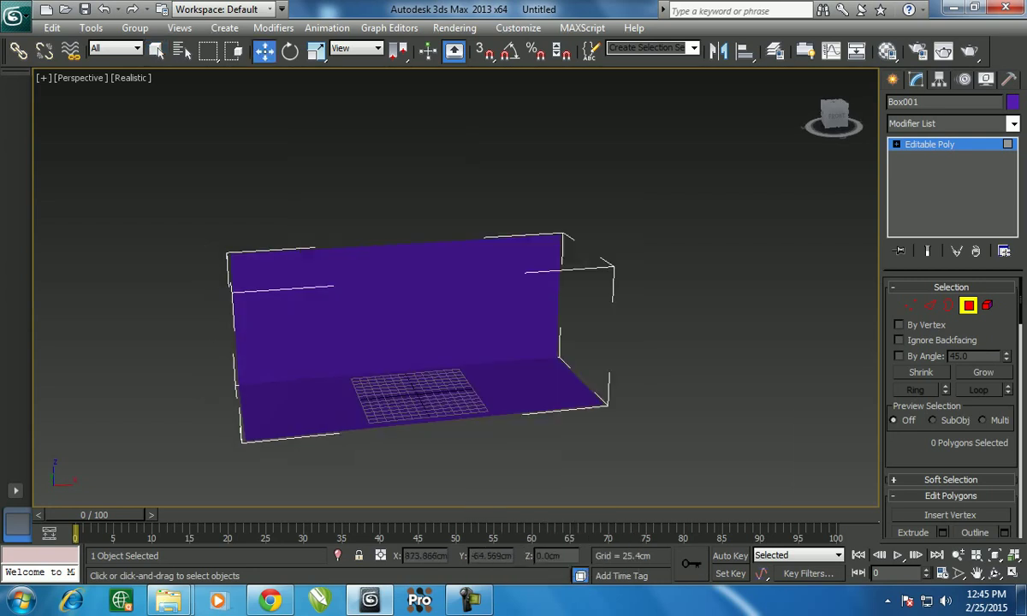
{"action": "left_click", "coordinate": [411, 295]}
{"action": "middle_click_drag", "start_coordinate": [411, 308], "coordinate": [406, 294], "text": "alt"}
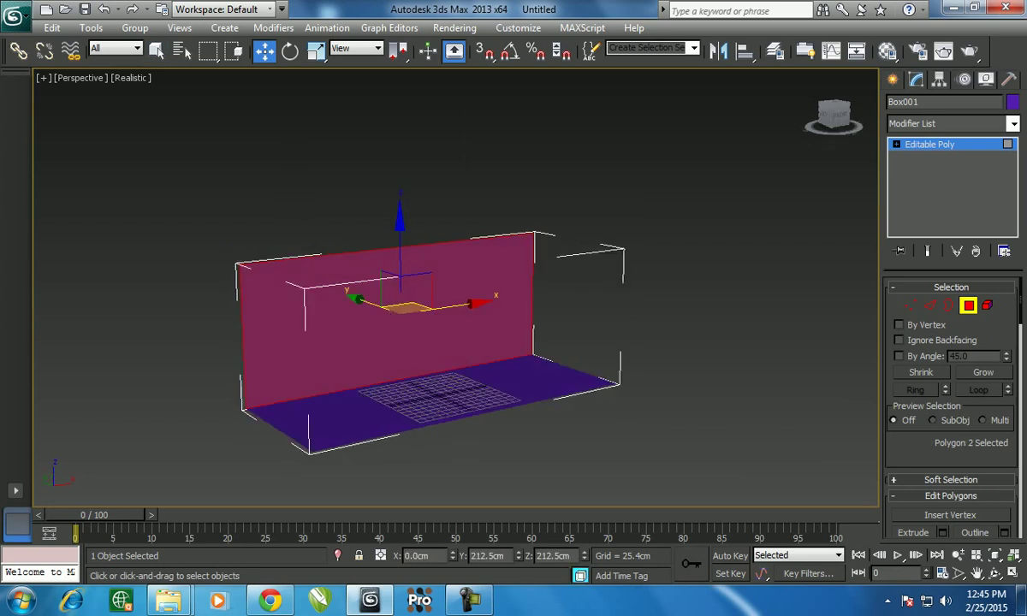
{"action": "right_click", "coordinate": [406, 293]}
{"action": "left_click", "coordinate": [359, 265]}
{"action": "middle_click_drag", "start_coordinate": [445, 343], "coordinate": [453, 344], "text": "alt"}
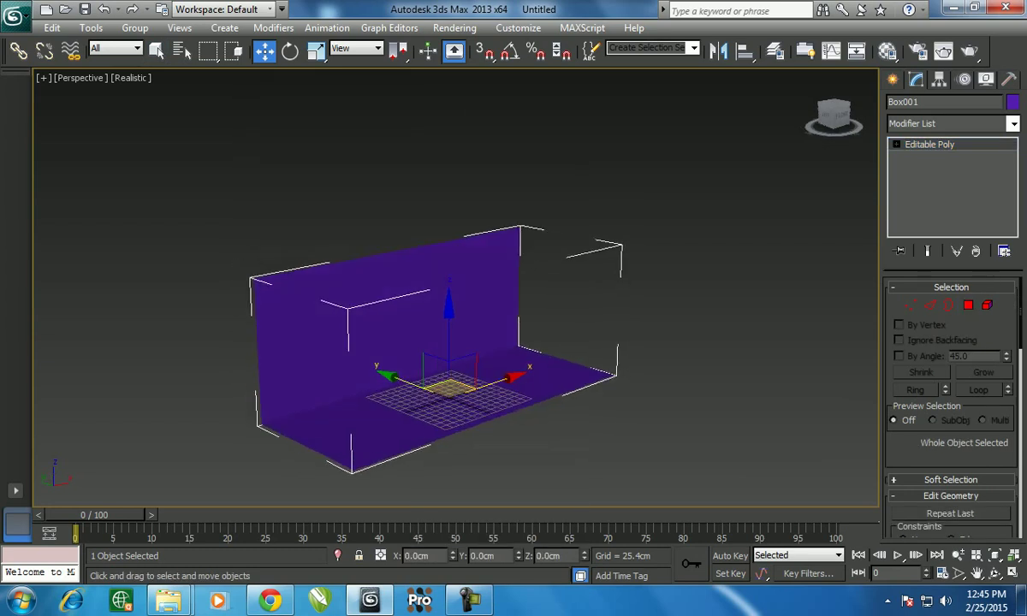
Add an Edit Normals modifier, then go back to the Editable Poly level
{"action": "left_click", "coordinate": [950, 123]}
{"action": "type", "text": "e"}
{"action": "key", "text": "Down"}
{"action": "key", "text": "Return"}
{"action": "middle_click_drag", "start_coordinate": [445, 342], "coordinate": [407, 436], "text": "alt"}
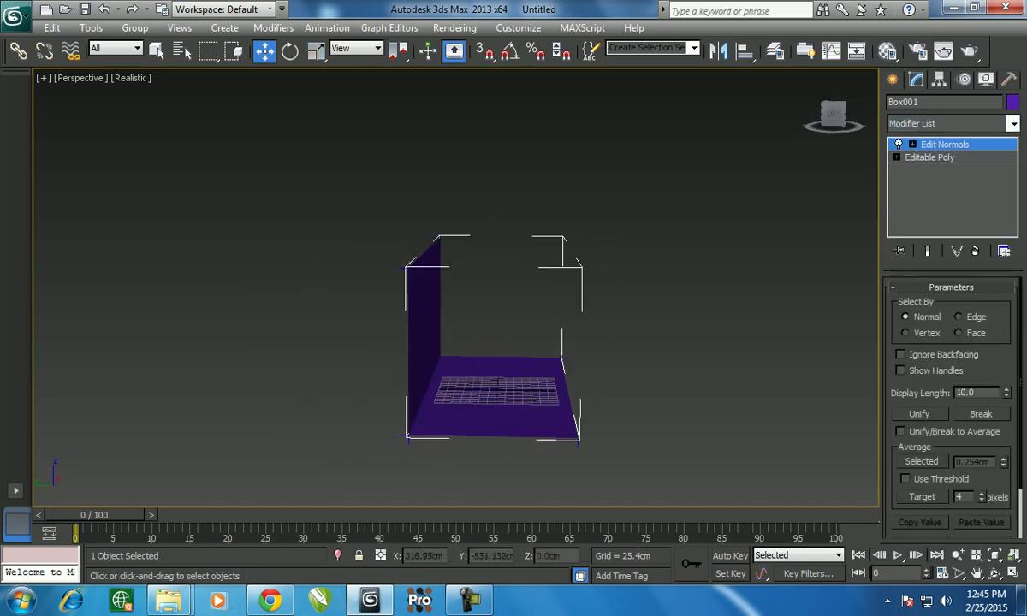
{"action": "left_click", "coordinate": [929, 158]}
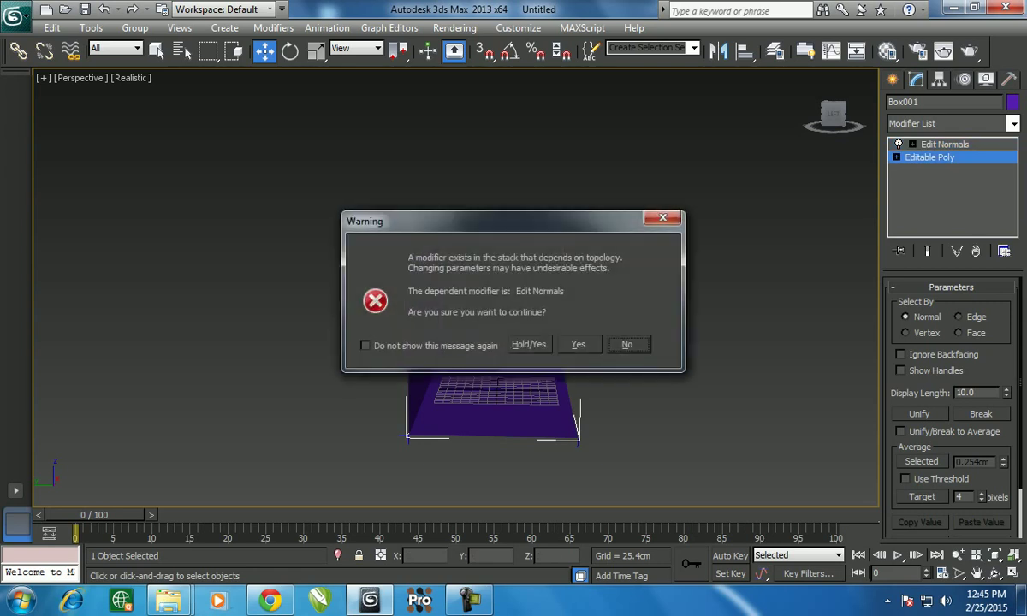
Accept the topology warning and return to Edit Normals to inspect the backdrop
{"action": "key", "text": "y"}
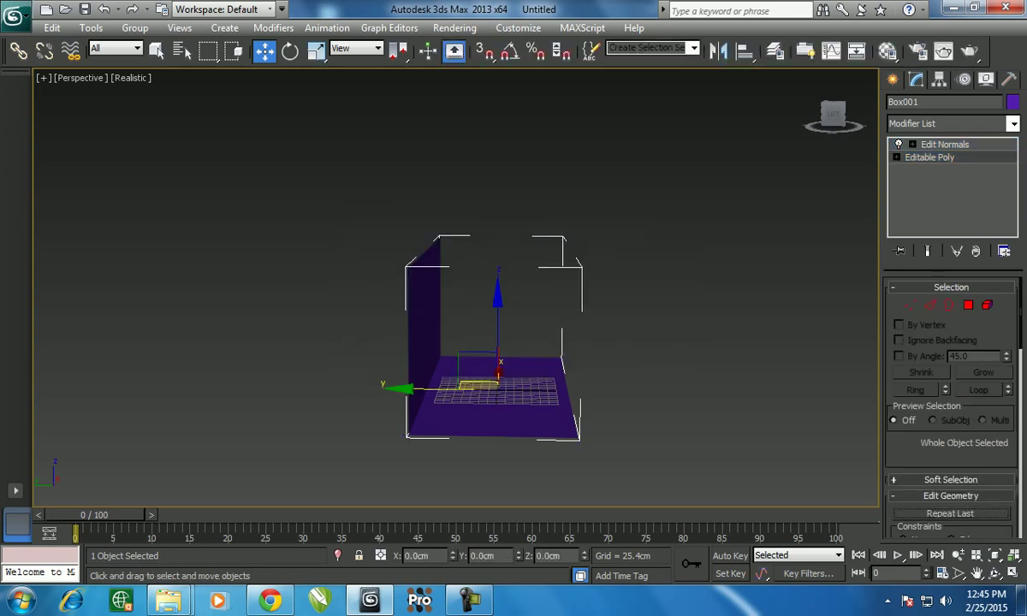
{"action": "left_click", "coordinate": [945, 144]}
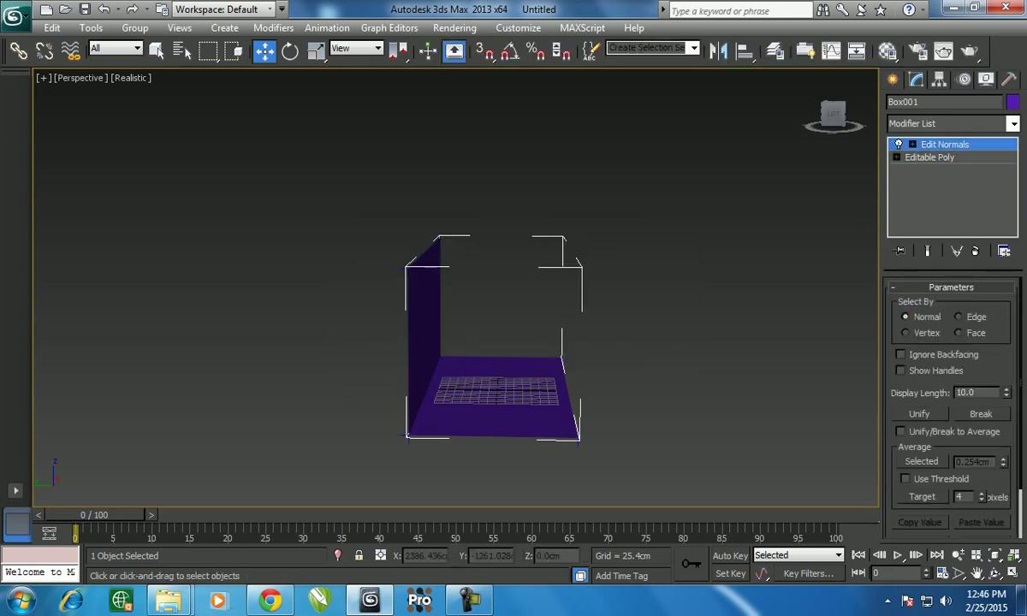
{"action": "middle_click_drag", "start_coordinate": [492, 342], "coordinate": [547, 343], "text": "alt"}
{"action": "mouse_move", "coordinate": [536, 303]}
{"action": "middle_mouse_down"}
{"action": "mouse_move", "coordinate": [528, 350]}
{"action": "mouse_move", "coordinate": [522, 343]}
{"action": "mouse_move", "coordinate": [590, 351]}
{"action": "middle_mouse_up"}
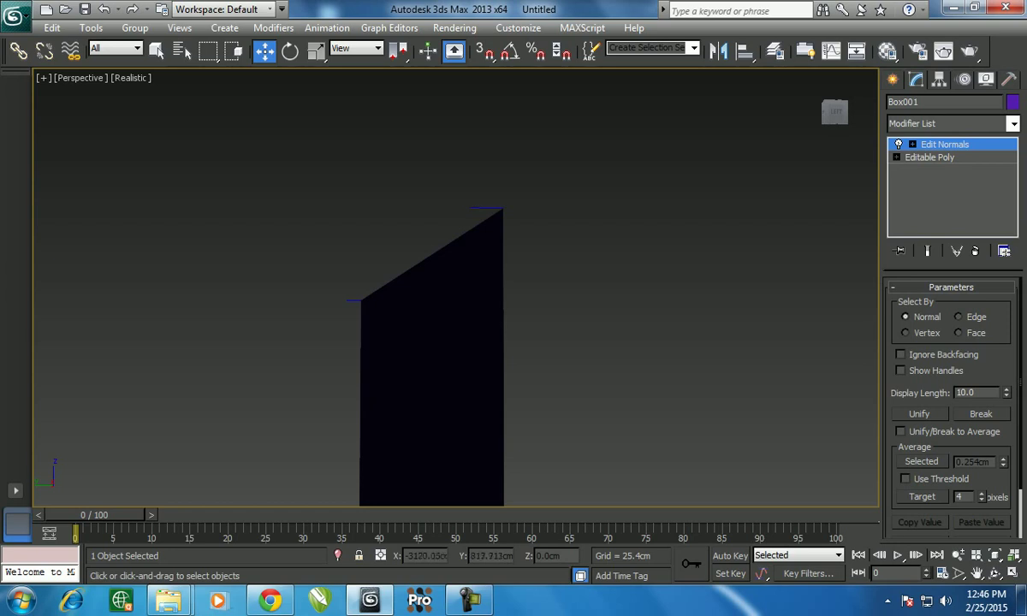
{"action": "middle_click_drag", "start_coordinate": [548, 342], "coordinate": [514, 334], "text": "alt"}
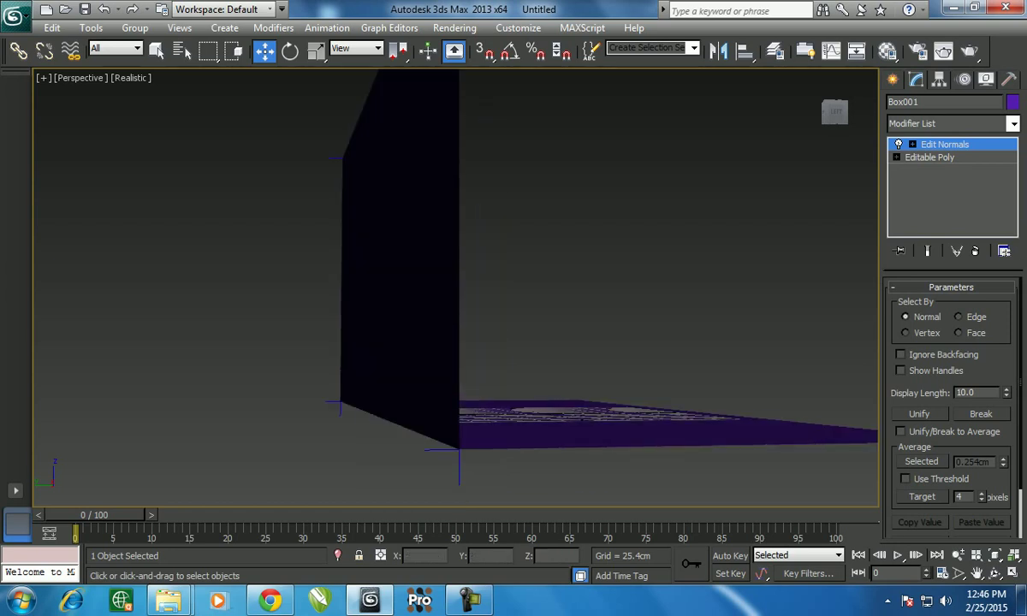
Flip the normals of the wall and floor elements in Editable Poly Element mode
{"action": "left_click", "coordinate": [929, 158]}
{"action": "left_click", "coordinate": [580, 410]}
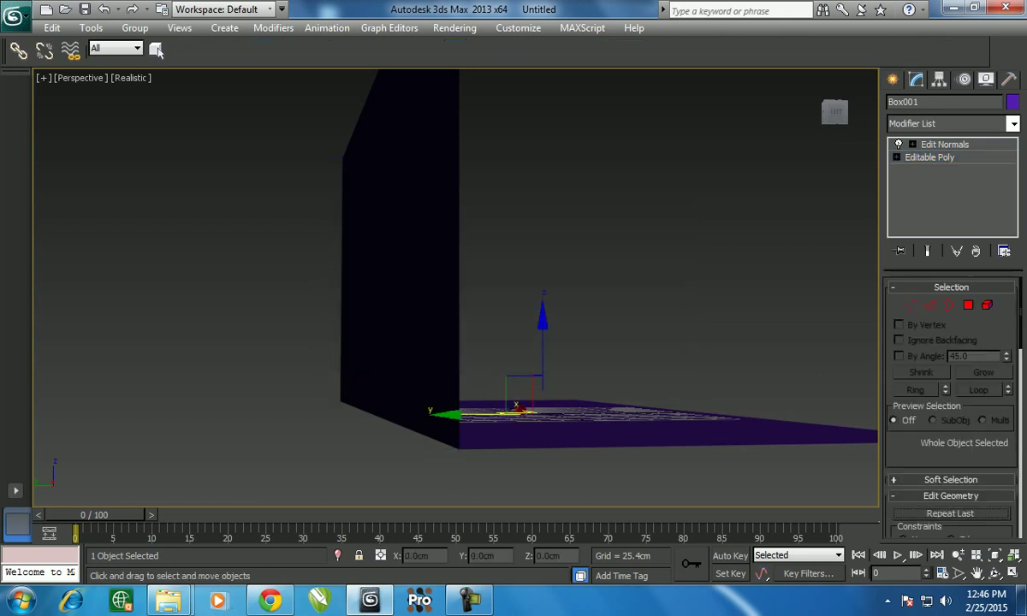
{"action": "key", "text": "5"}
{"action": "left_click", "coordinate": [444, 331]}
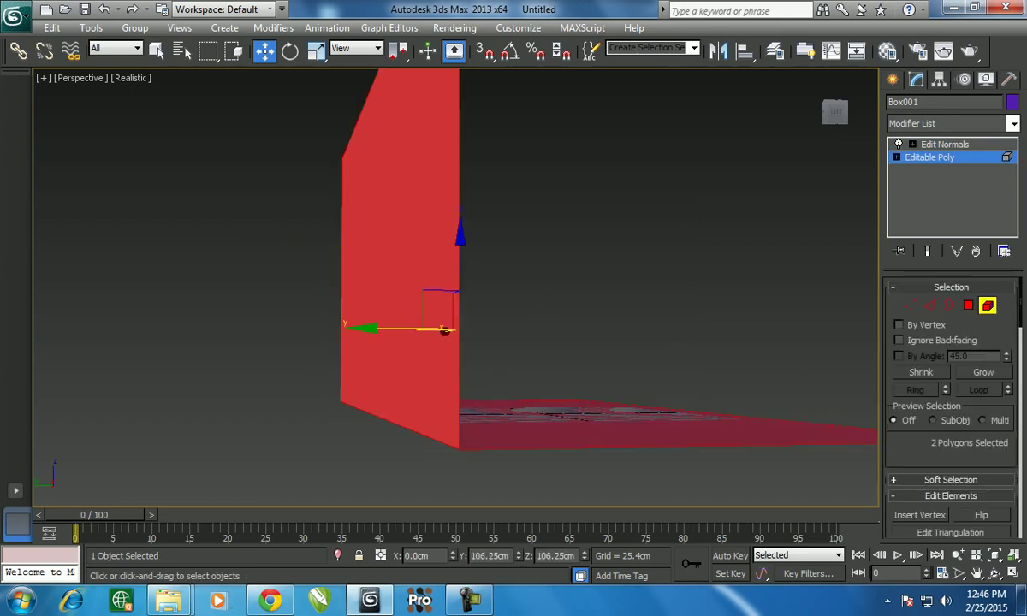
{"action": "scroll", "coordinate": [949, 428], "scroll_direction": "down", "scroll_amount": 3}
{"action": "left_click", "coordinate": [981, 408]}
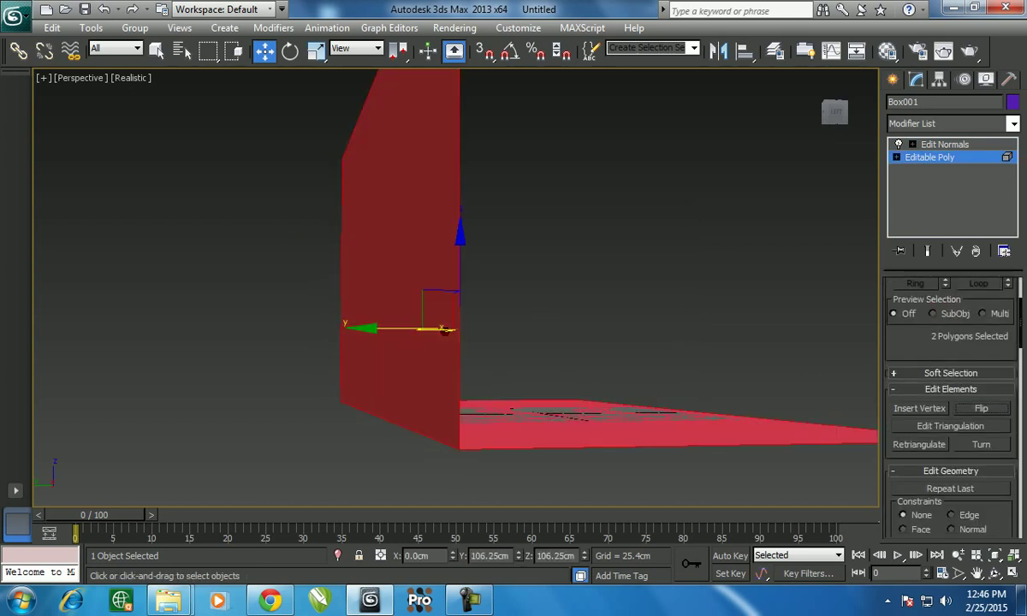
Exit sub-object mode, check the purple backdrop, and delete the Edit Normals modifier
{"action": "left_click", "coordinate": [929, 157]}
{"action": "left_click", "coordinate": [945, 144]}
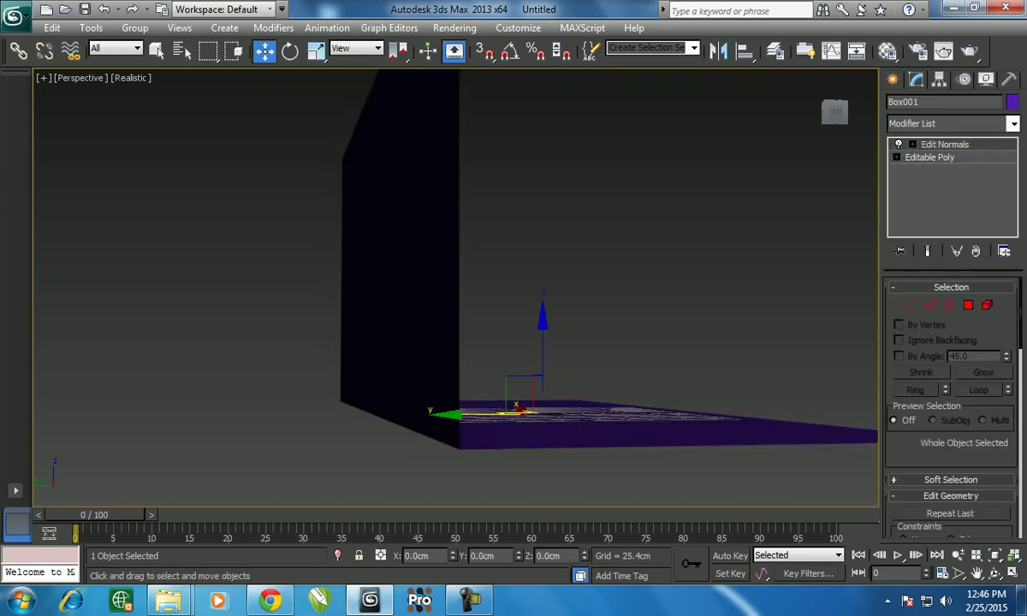
{"action": "mouse_move", "coordinate": [454, 282]}
{"action": "middle_mouse_down", "text": "alt"}
{"action": "mouse_move", "coordinate": [514, 283]}
{"action": "mouse_move", "coordinate": [513, 257]}
{"action": "mouse_move", "coordinate": [462, 257]}
{"action": "middle_mouse_up", "text": "alt"}
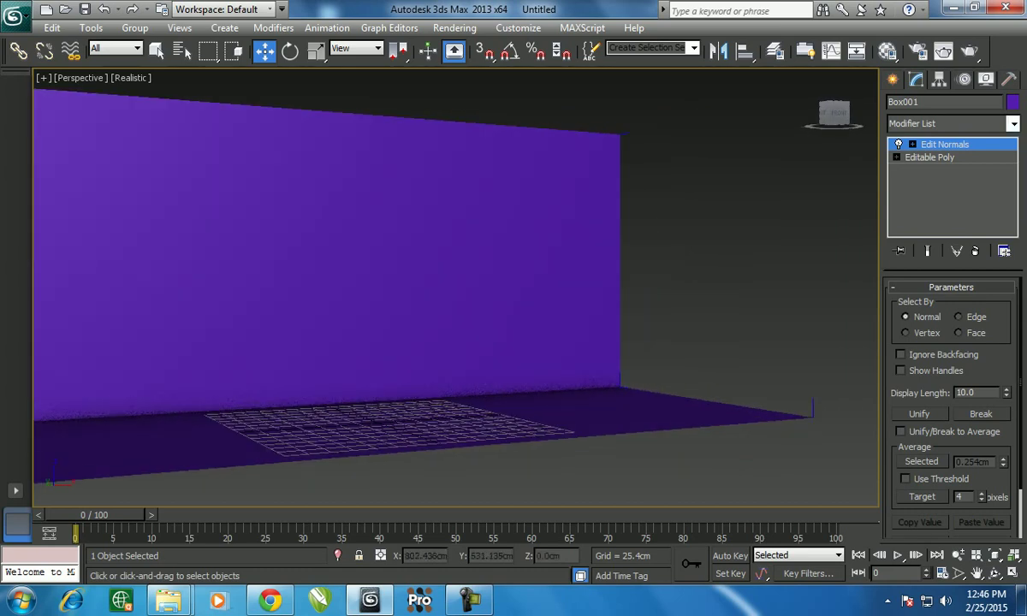
{"action": "middle_click_drag", "start_coordinate": [463, 257], "coordinate": [530, 257], "text": "alt"}
{"action": "scroll", "coordinate": [454, 282], "scroll_direction": "down", "scroll_amount": 3}
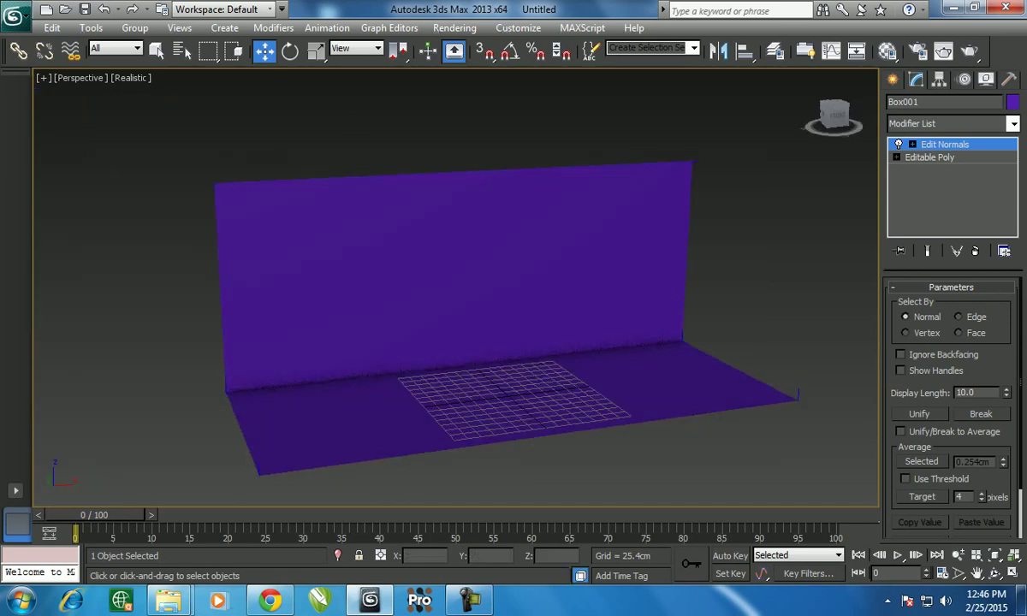
{"action": "key", "text": "Delete"}
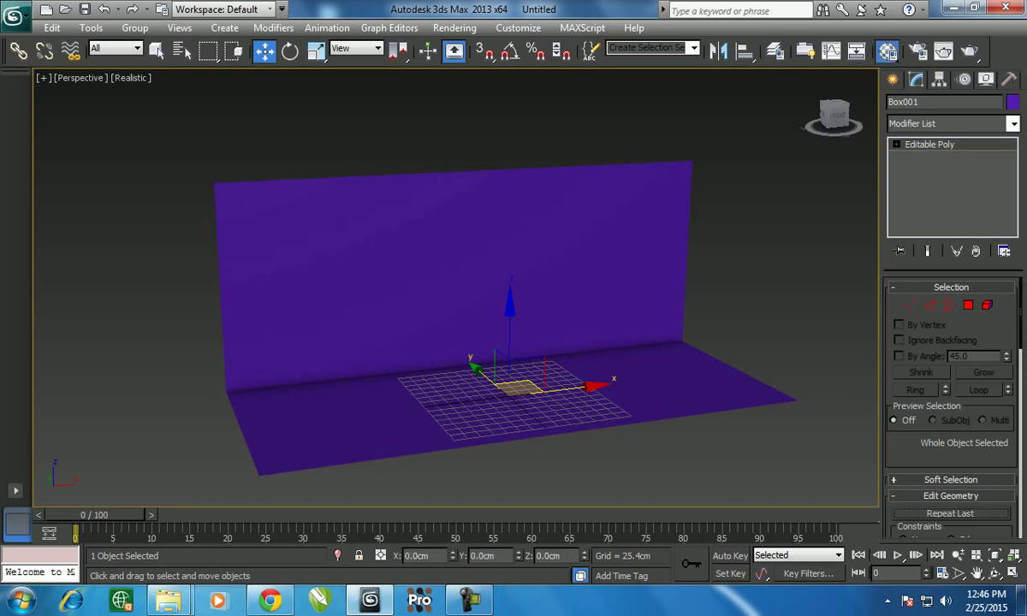
Open the Material Editor and jot 'press m' in a Notepad note
{"action": "left_click", "coordinate": [887, 50]}
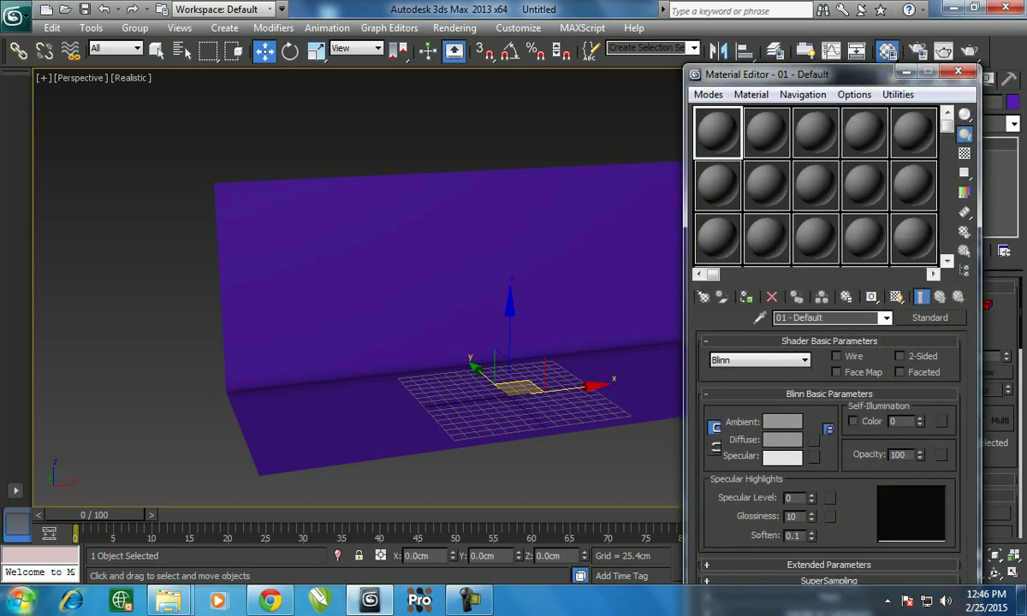
{"action": "left_click", "coordinate": [21, 599]}
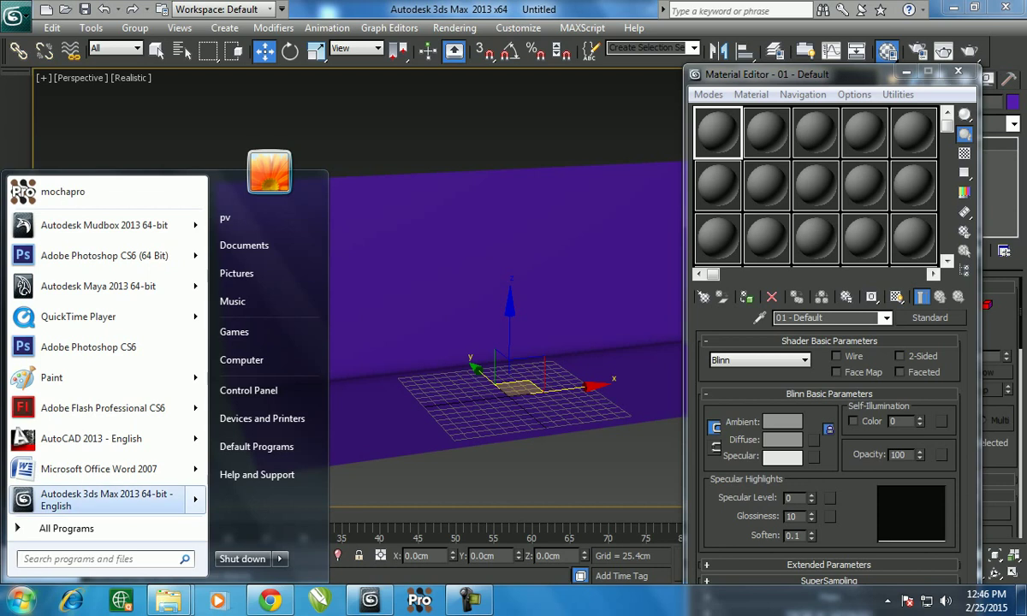
{"action": "type", "text": "note"}
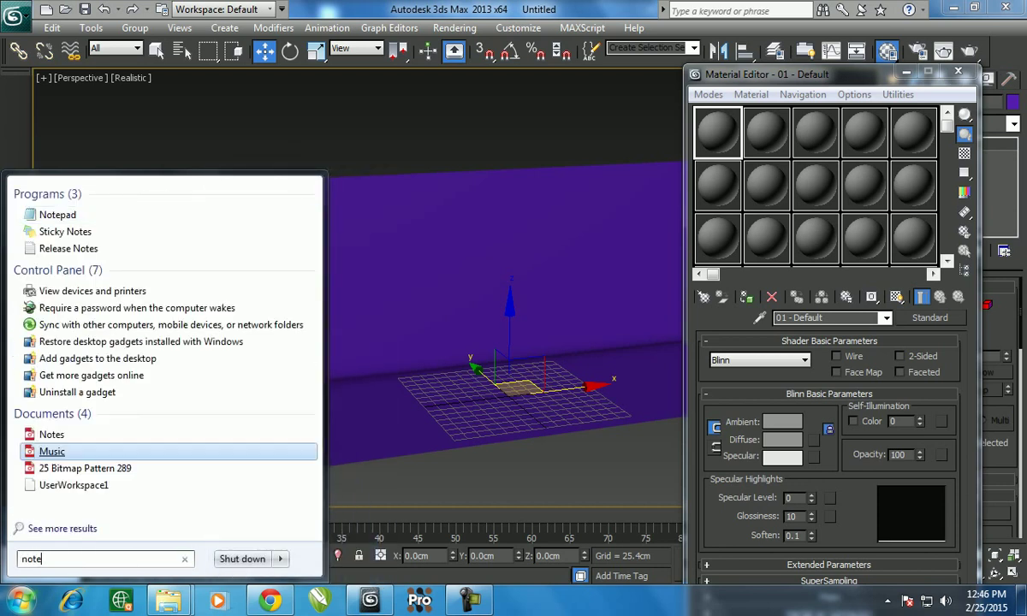
{"action": "key", "text": "Return"}
{"action": "type", "text": "press m"}
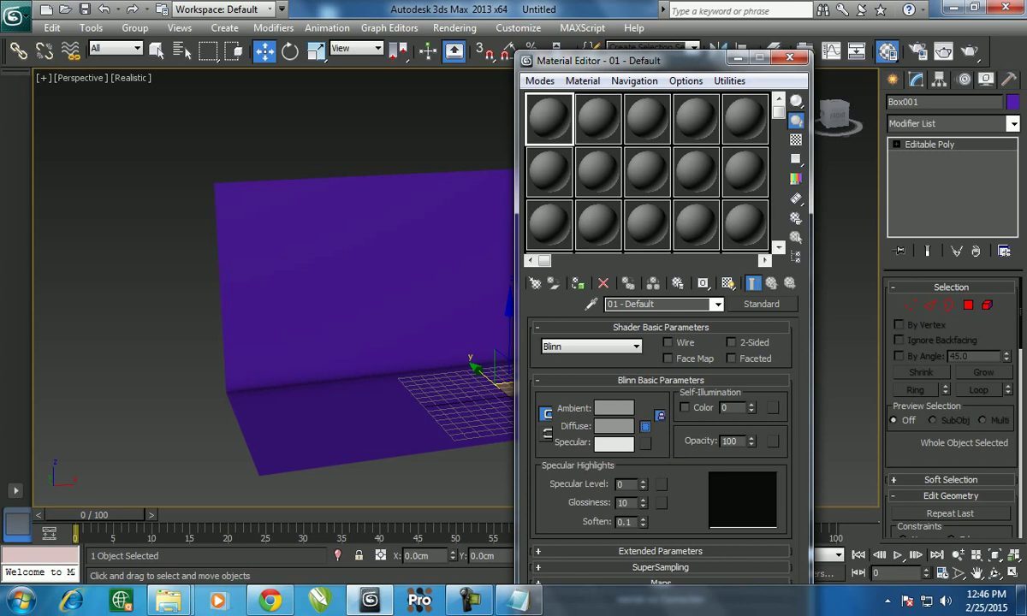
Load sofa_front.jpg from the SOFA folder as a Bitmap diffuse map
{"action": "left_click", "coordinate": [645, 426]}
{"action": "double_click", "coordinate": [505, 116]}
{"action": "mouse_move", "coordinate": [169, 601]}
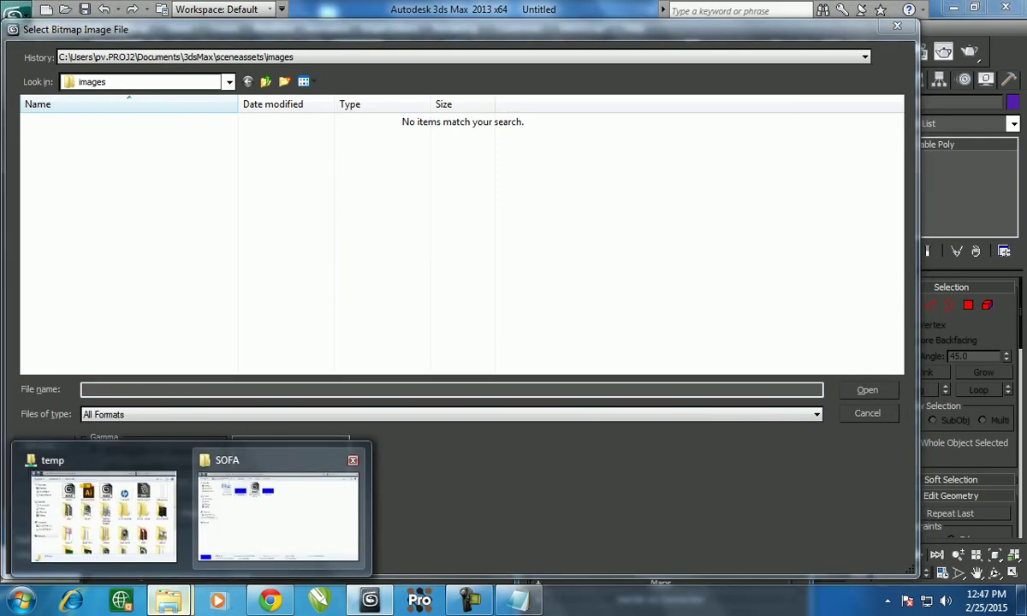
{"action": "left_click", "coordinate": [278, 517]}
{"action": "left_click", "coordinate": [514, 30]}
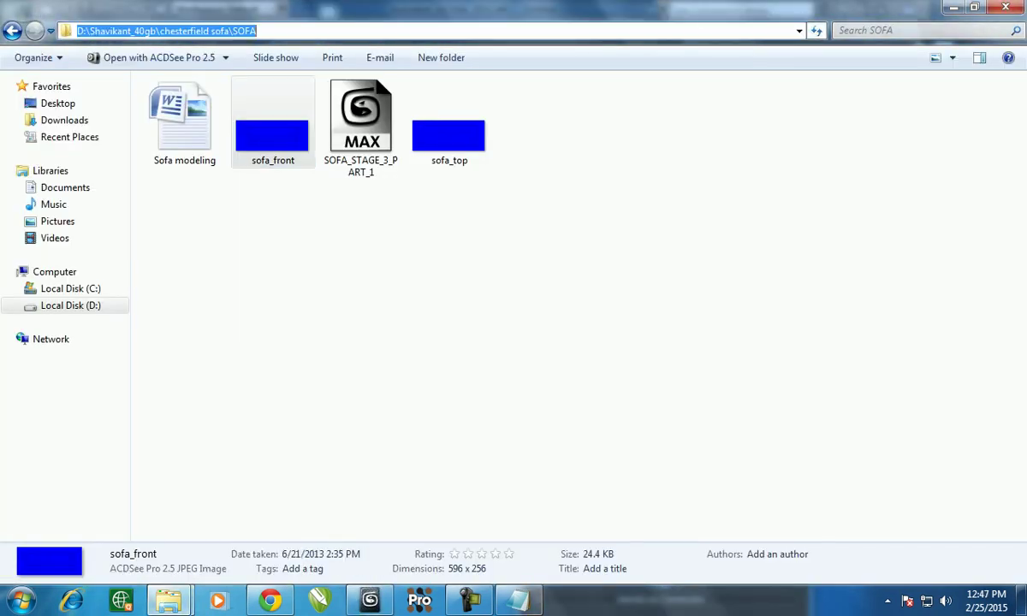
{"action": "key", "text": "alt+Tab"}
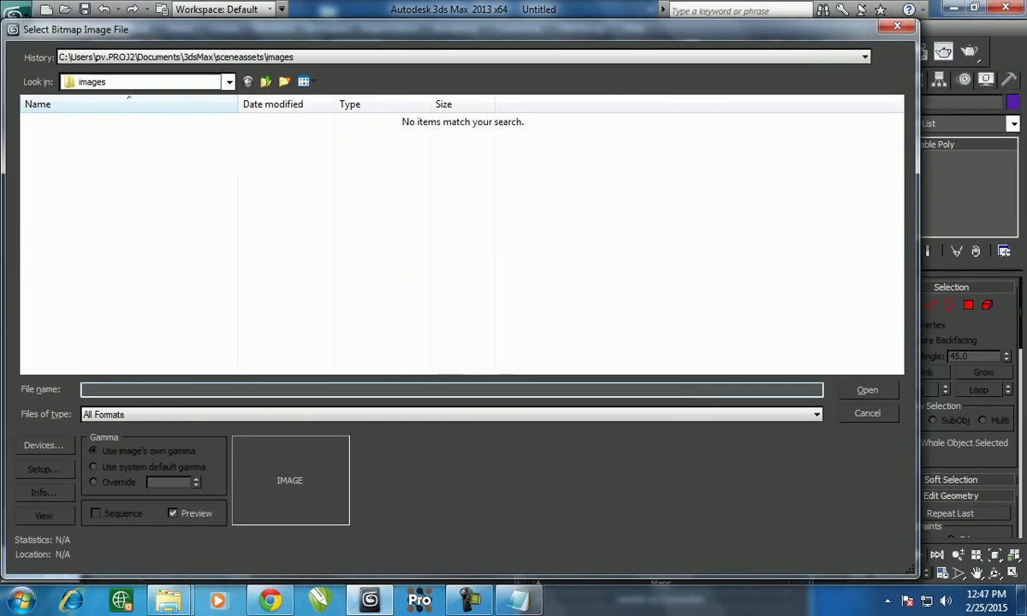
{"action": "type", "text": "D:\\Shavikant_40gb\\chesterfield sofa\\SOFA"}
{"action": "key", "text": "Return"}
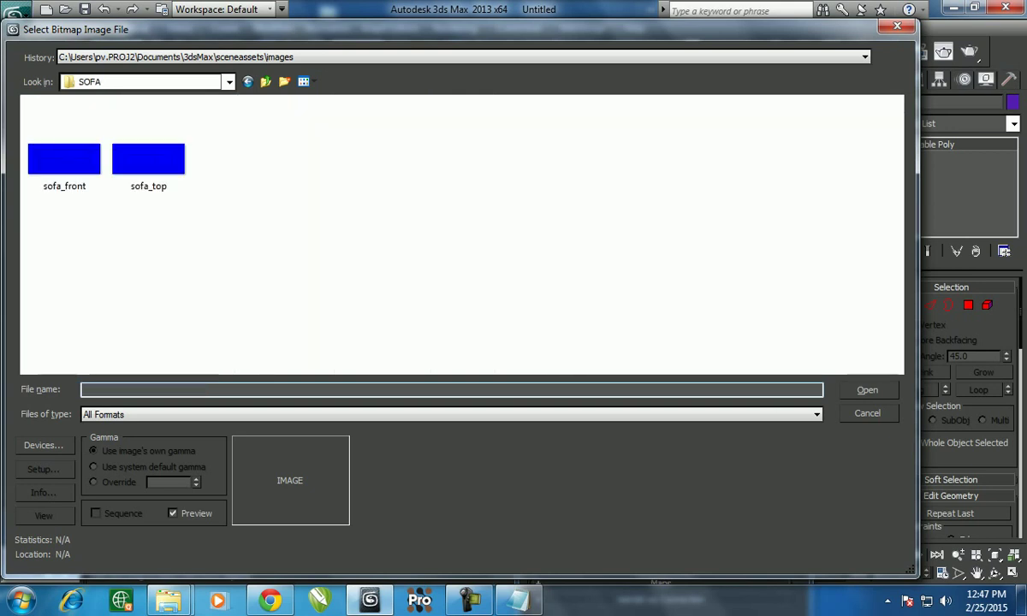
{"action": "left_click", "coordinate": [64, 159]}
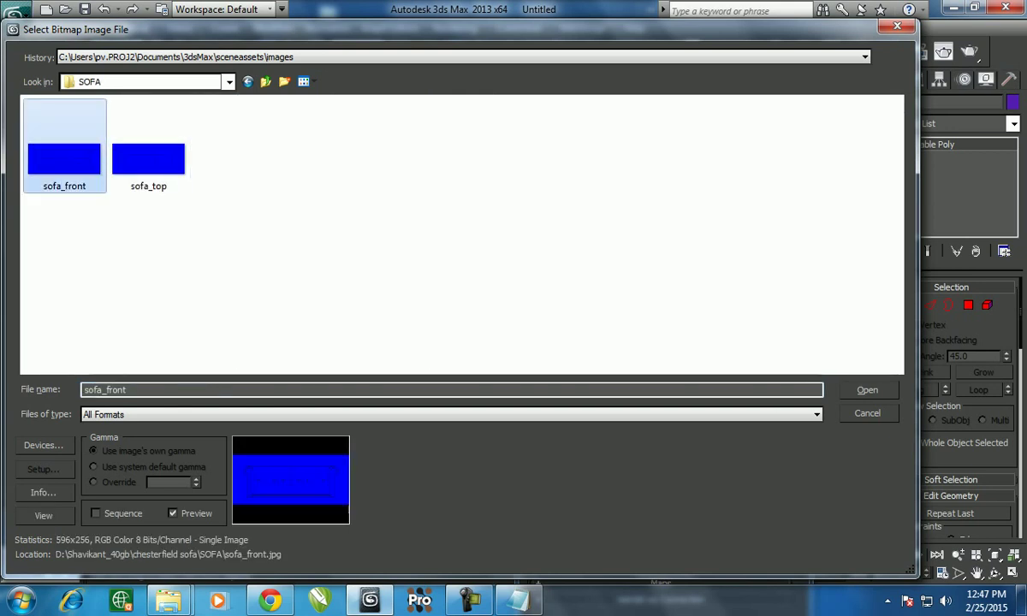
{"action": "key", "text": "Return"}
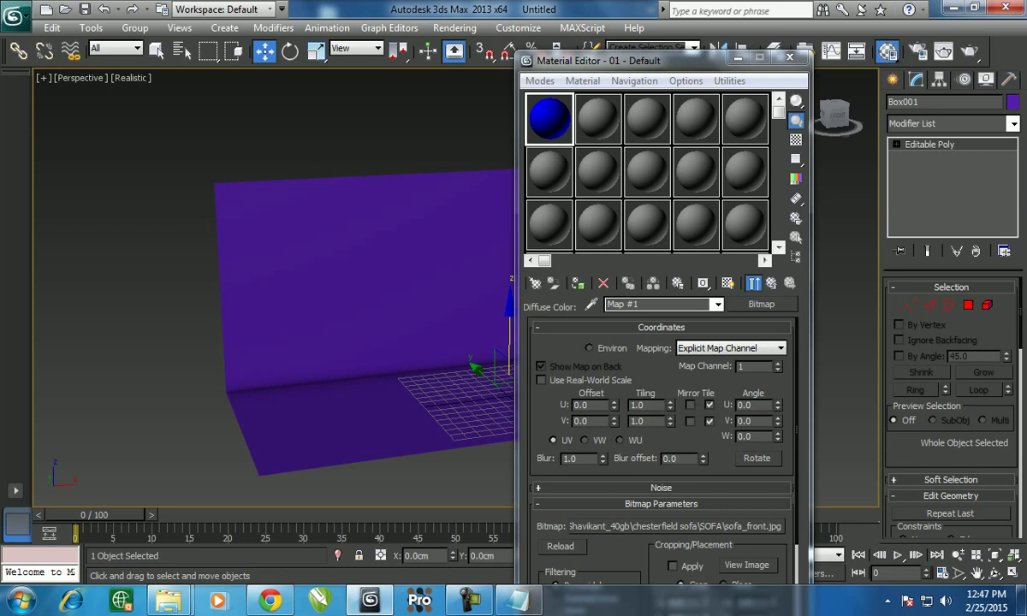
Assign the sofa_front material to the back wall polygon and show it in the viewport
{"action": "key", "text": "4"}
{"action": "left_click", "coordinate": [471, 355]}
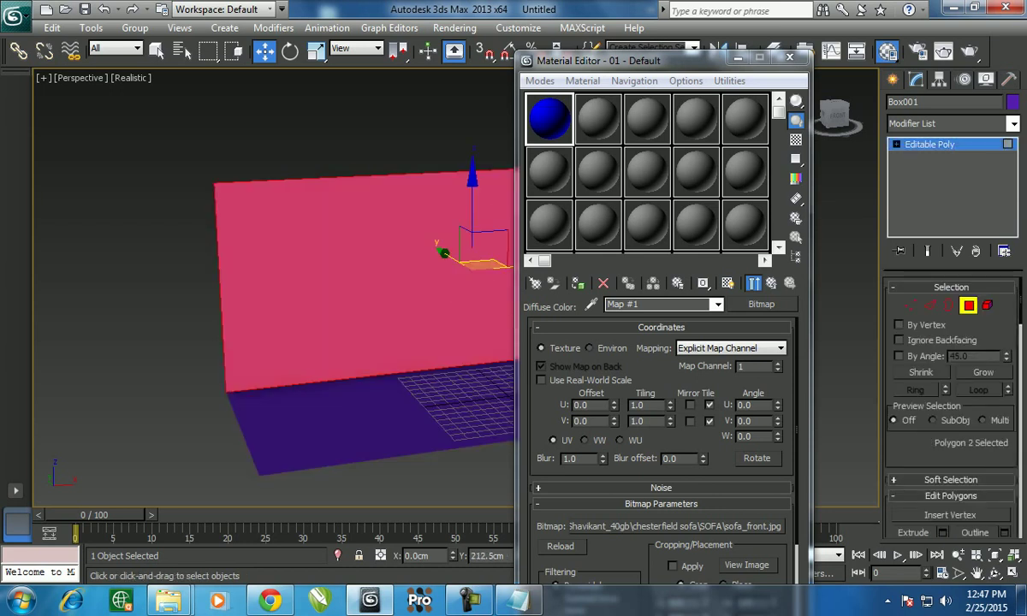
{"action": "middle_click_drag", "start_coordinate": [368, 282], "coordinate": [342, 261], "text": "alt"}
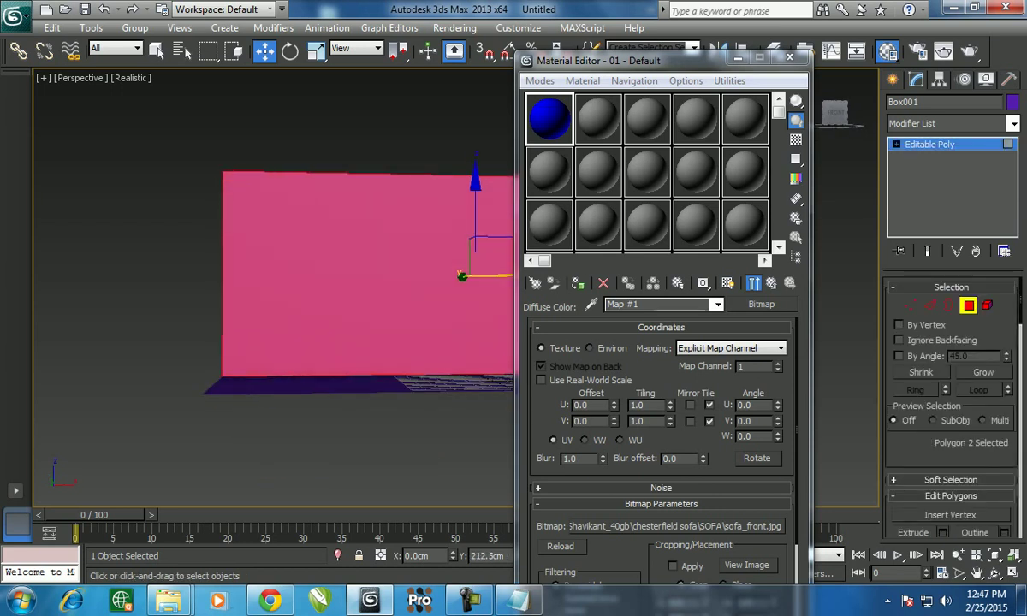
{"action": "left_click", "coordinate": [577, 283]}
{"action": "left_click", "coordinate": [727, 283]}
{"action": "middle_click_drag", "start_coordinate": [368, 342], "coordinate": [308, 313], "text": "alt"}
In material slot 2, select the floor polygon and load sofa_top.jpg as the Bitmap diffuse map
{"action": "left_click", "coordinate": [597, 120]}
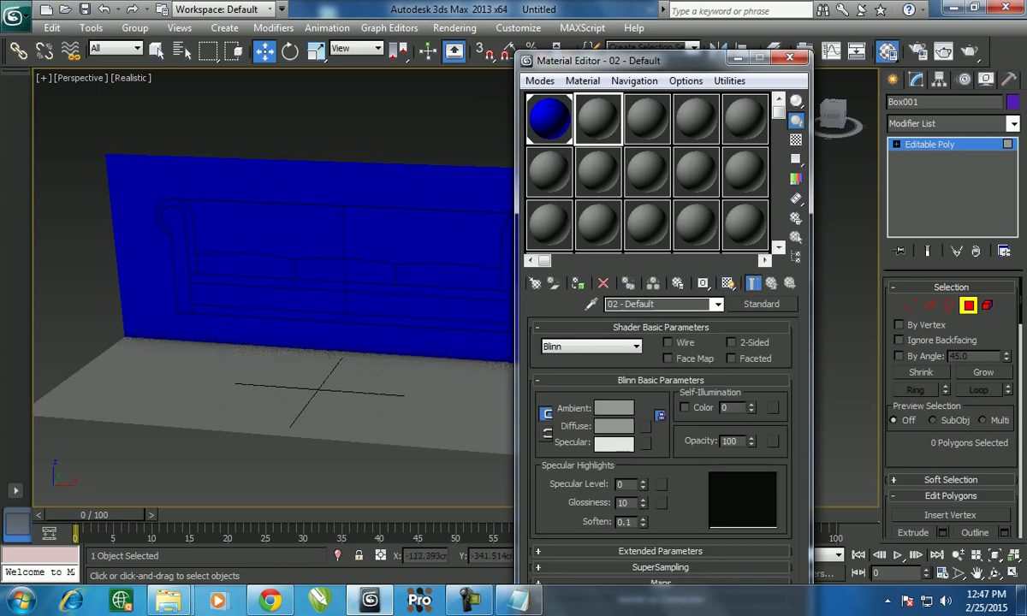
{"action": "left_click", "coordinate": [318, 389]}
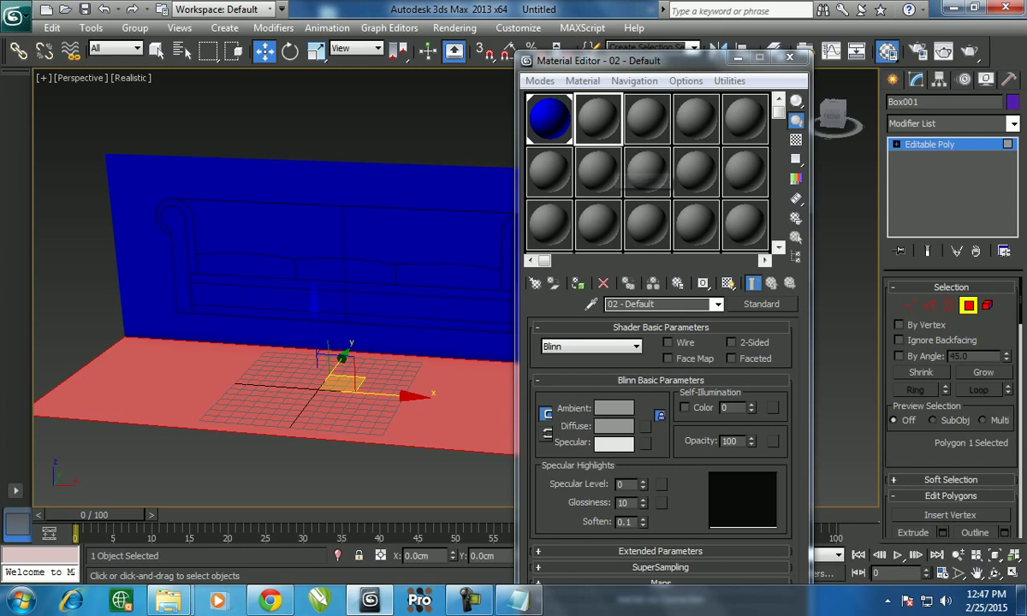
{"action": "left_click", "coordinate": [645, 425]}
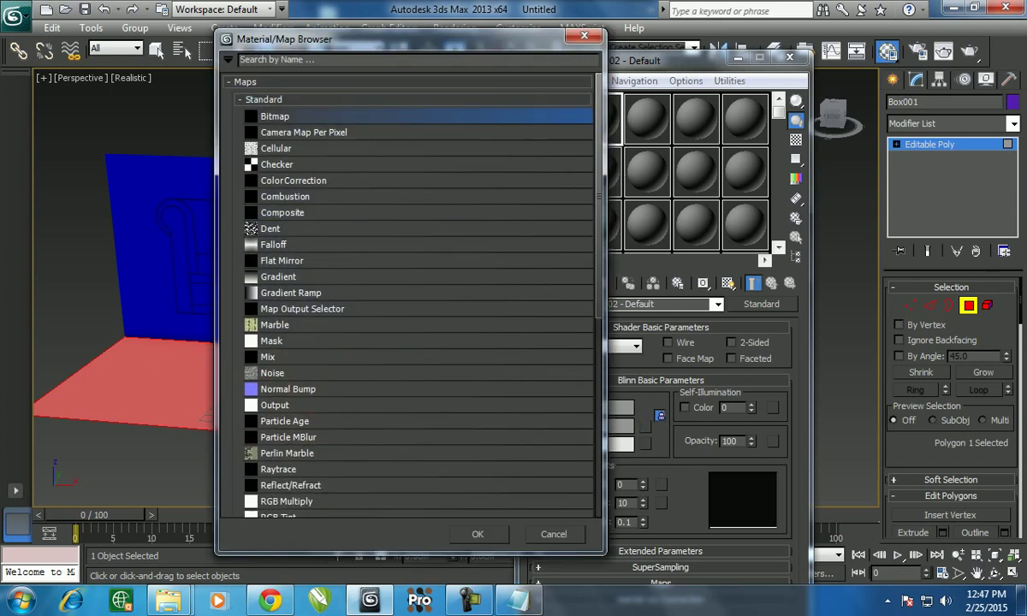
{"action": "double_click", "coordinate": [275, 116]}
{"action": "left_click", "coordinate": [148, 159]}
{"action": "key", "text": "Return"}
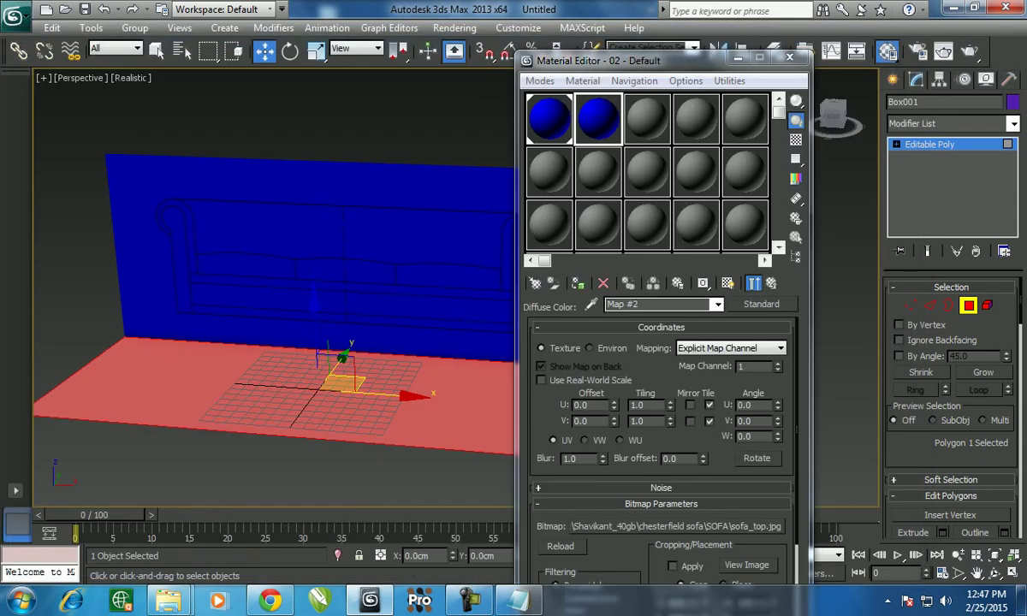
Assign material 02 - Default to the floor, show it in the viewport, and close the editor
{"action": "left_click", "coordinate": [578, 283]}
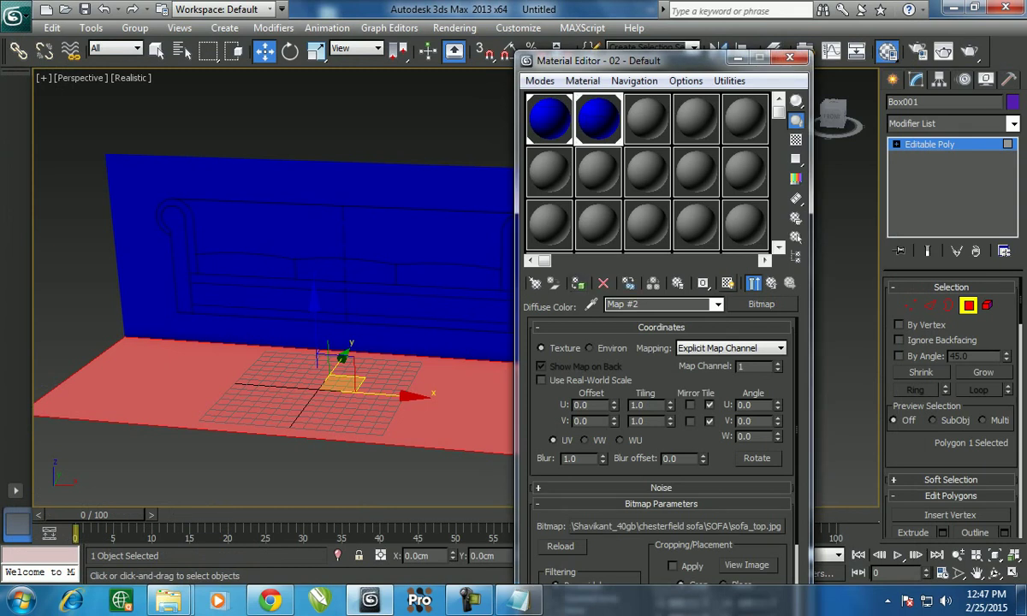
{"action": "left_click", "coordinate": [727, 282]}
{"action": "middle_click_drag", "start_coordinate": [257, 342], "coordinate": [312, 317], "text": "alt"}
{"action": "right_click", "coordinate": [312, 317]}
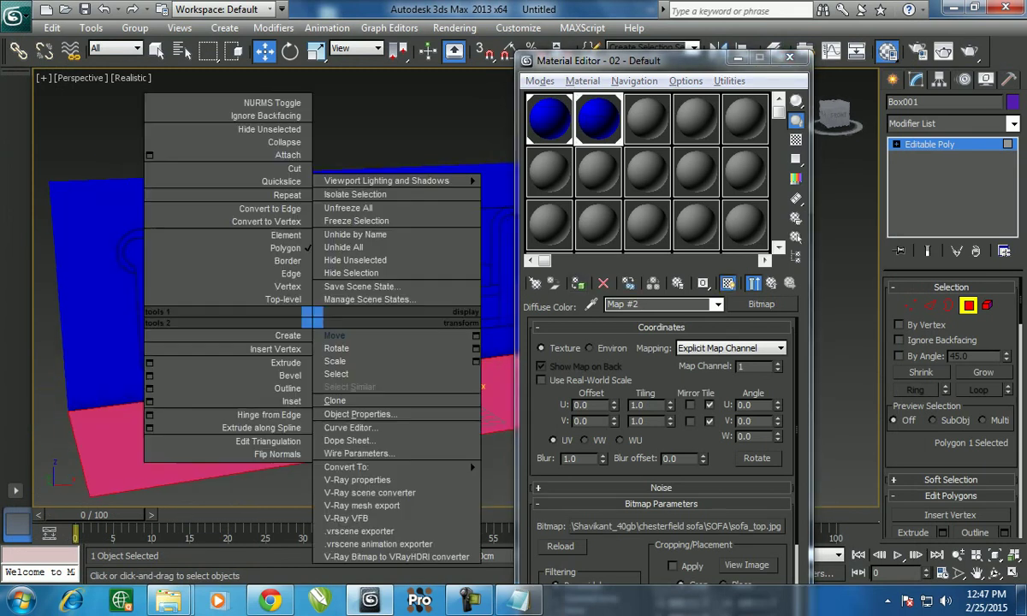
{"action": "left_click", "coordinate": [283, 299]}
{"action": "middle_click_drag", "start_coordinate": [312, 317], "coordinate": [325, 313], "text": "alt"}
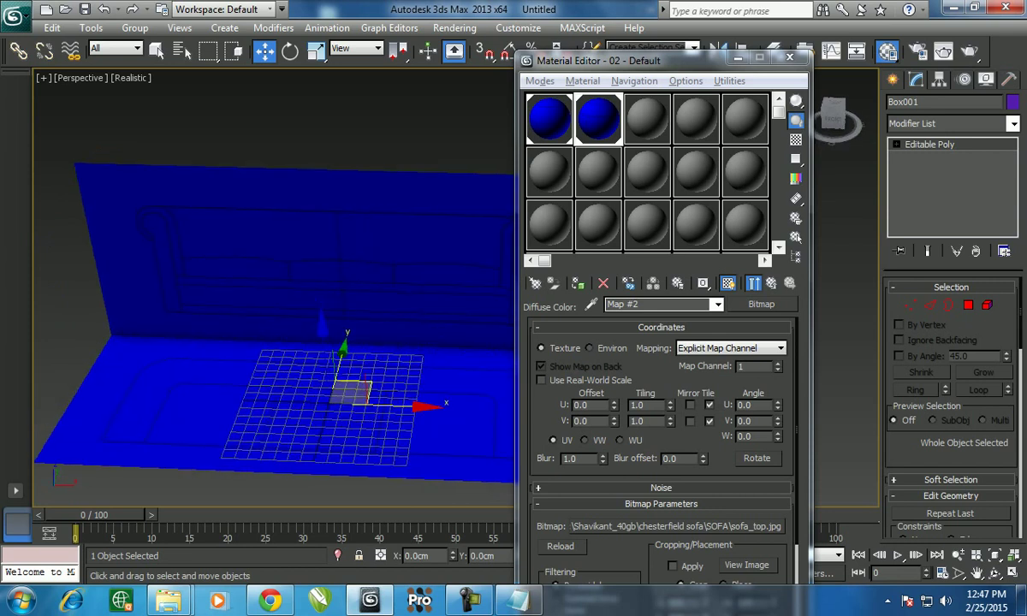
{"action": "middle_click_drag", "start_coordinate": [325, 312], "coordinate": [351, 308], "text": "alt"}
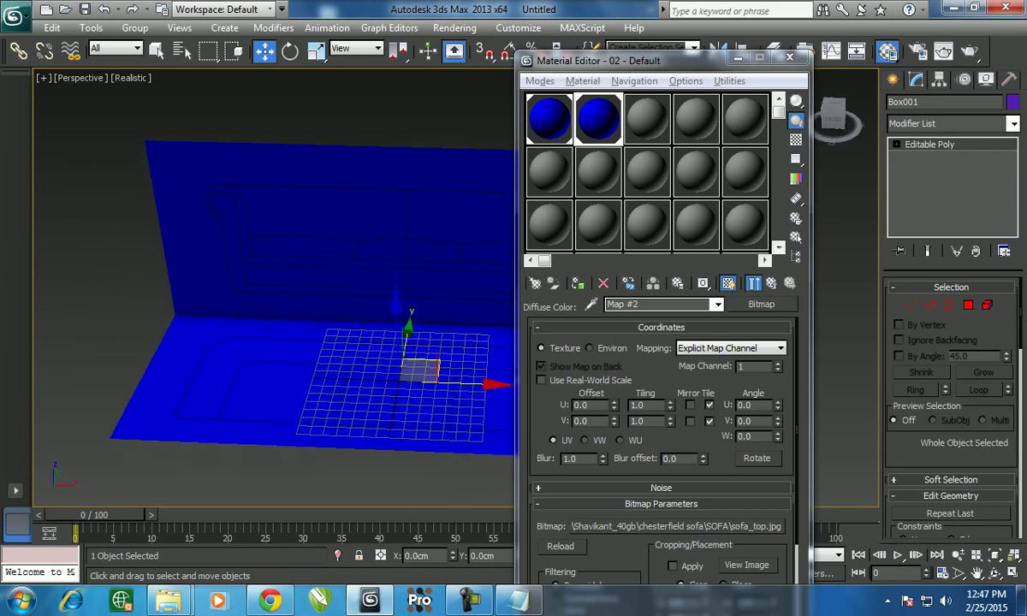
{"action": "left_click", "coordinate": [789, 57]}
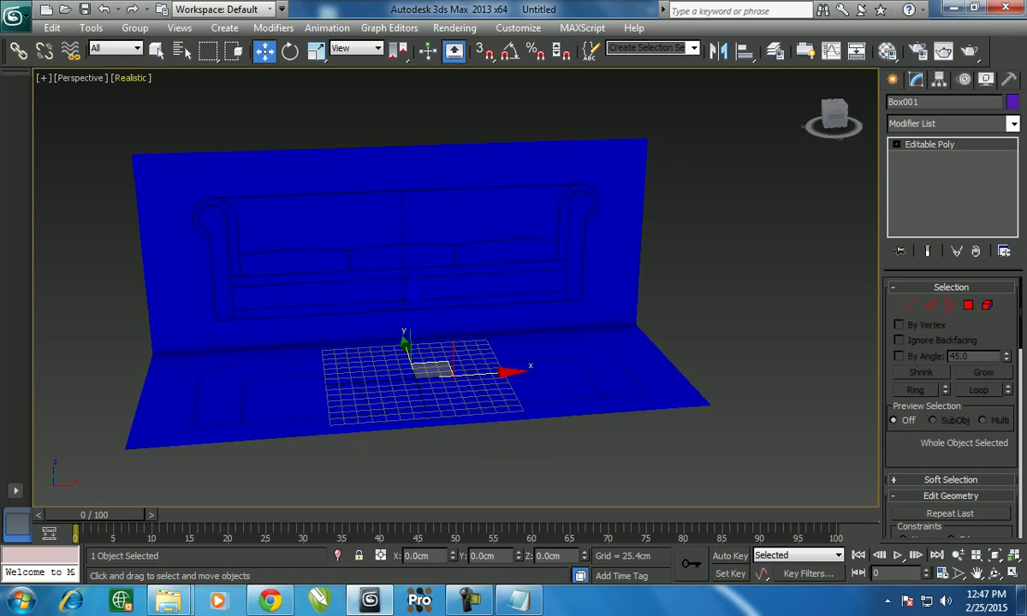
Change the Perspective view from Realistic to Shaded display and orbit to review both references
{"action": "left_click", "coordinate": [131, 77]}
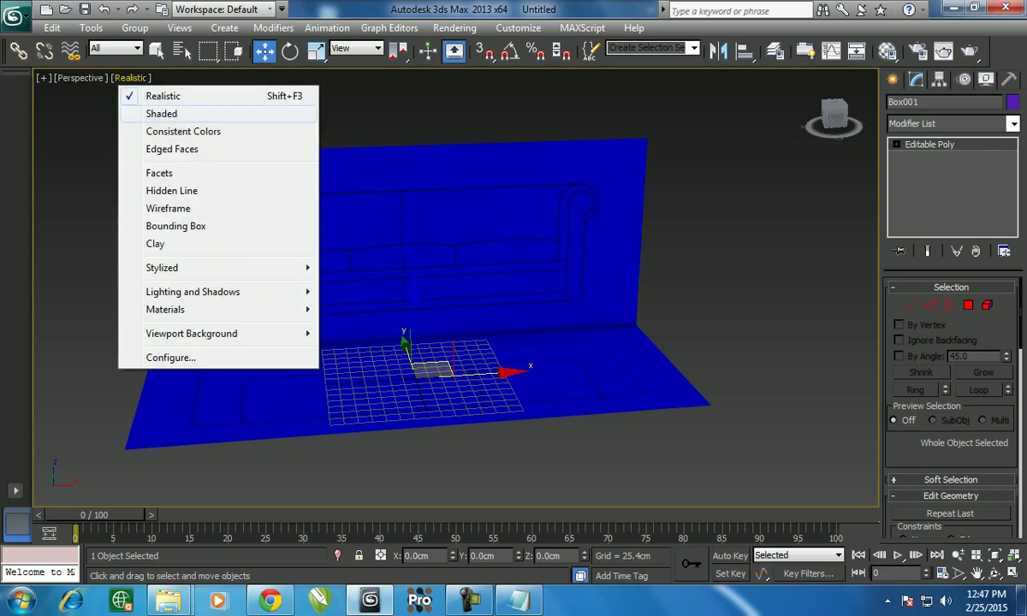
{"action": "left_click", "coordinate": [145, 132]}
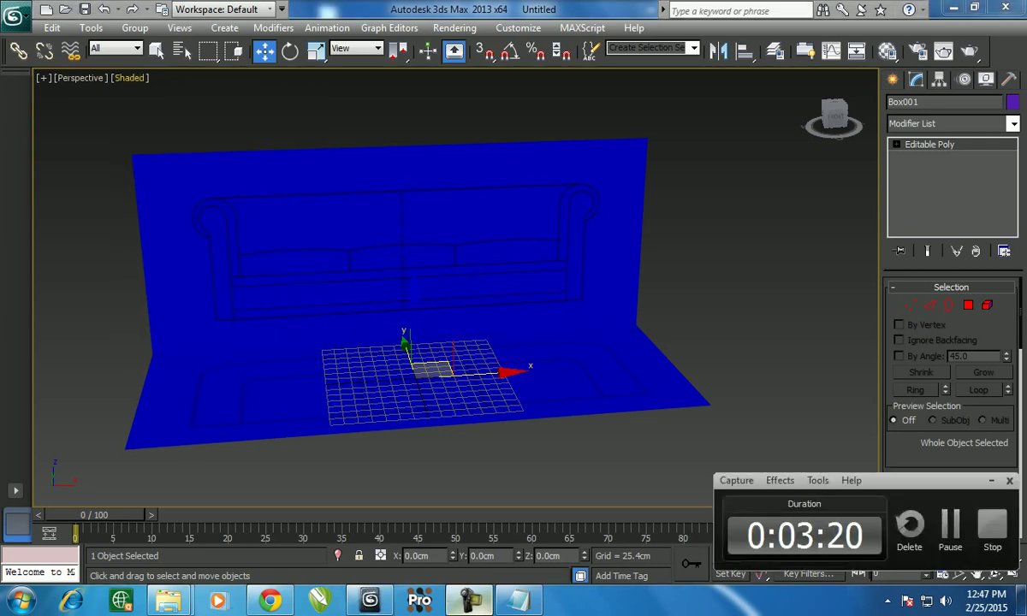
{"action": "mouse_move", "coordinate": [428, 299]}
{"action": "middle_mouse_down", "text": "alt"}
{"action": "mouse_move", "coordinate": [436, 274]}
{"action": "mouse_move", "coordinate": [462, 300]}
{"action": "mouse_move", "coordinate": [480, 299]}
{"action": "mouse_move", "coordinate": [394, 291]}
{"action": "middle_mouse_up", "text": "alt"}
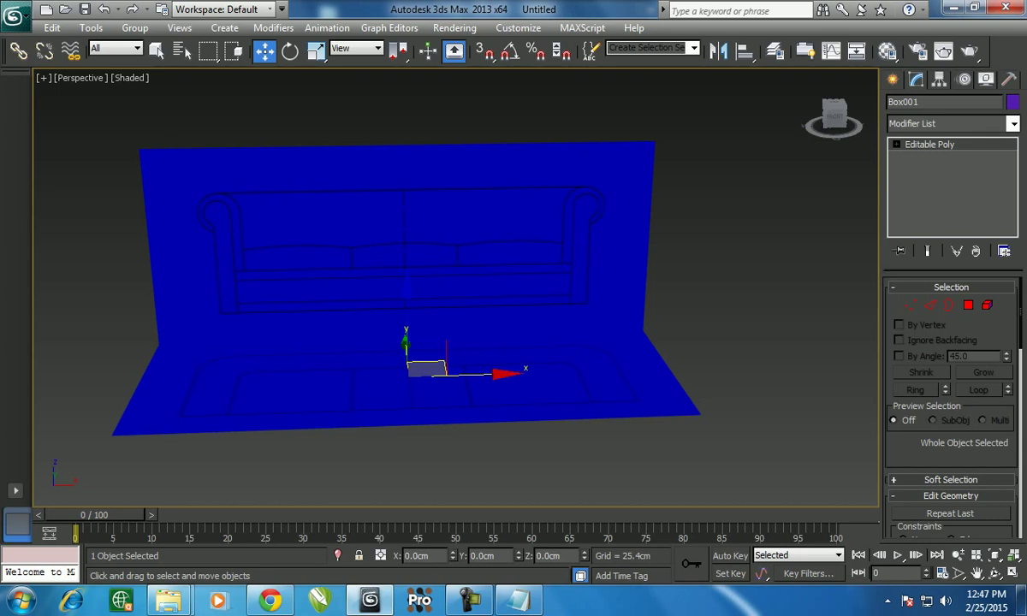
{"action": "left_click", "coordinate": [169, 601]}
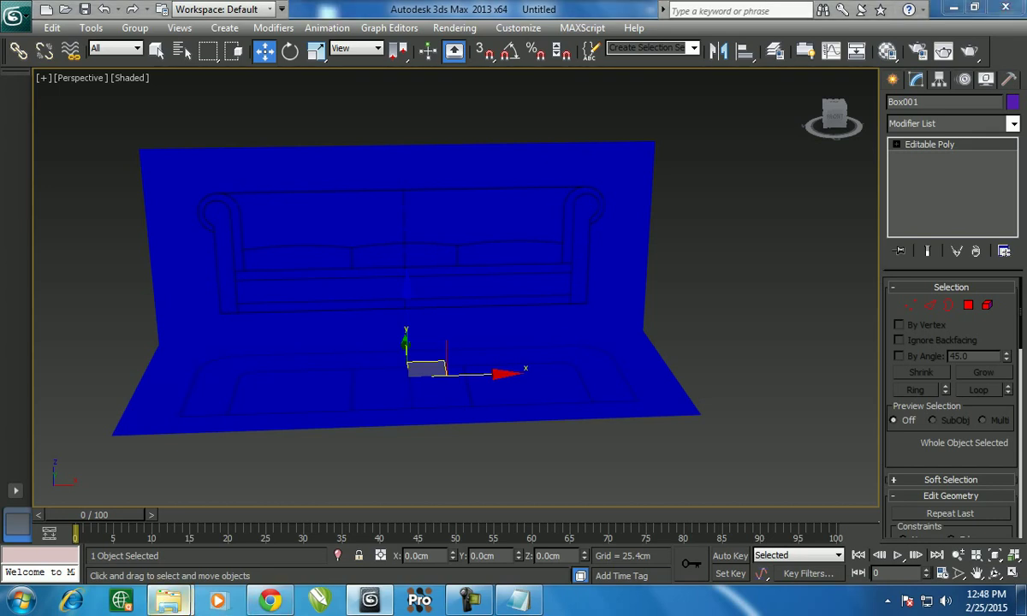
Preview sofa_front.jpg and sofa_top.jpg in ACDSee Quick View, then close it and return to 3ds Max
{"action": "left_click", "coordinate": [278, 510]}
{"action": "key", "text": "Return"}
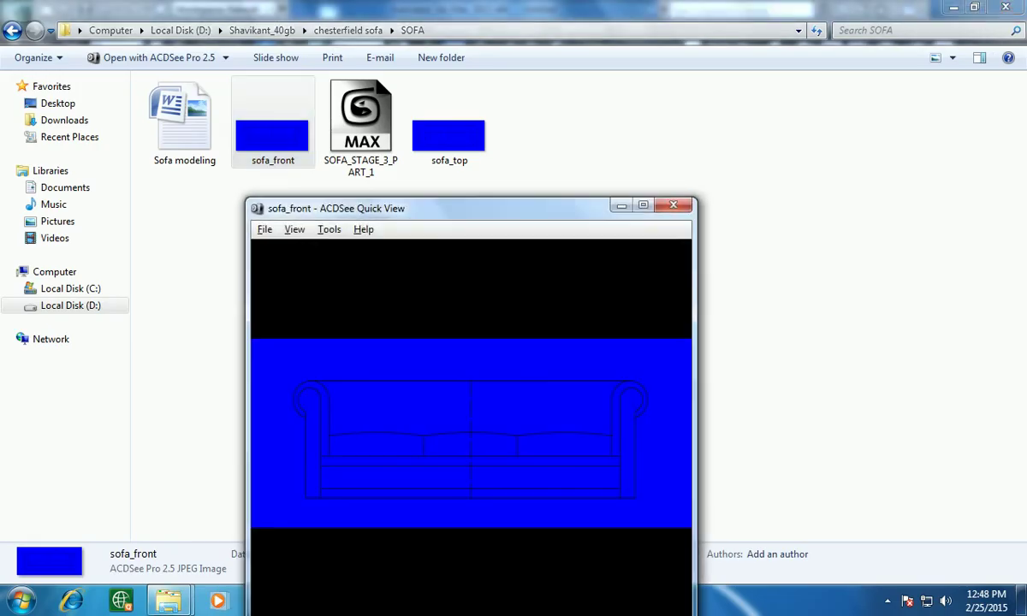
{"action": "key", "text": "Page_Down"}
{"action": "key", "text": "Page_Up"}
{"action": "key", "text": "Page_Down"}
{"action": "key", "text": "Page_Up"}
{"action": "key", "text": "Escape"}
{"action": "key", "text": "alt+Tab"}
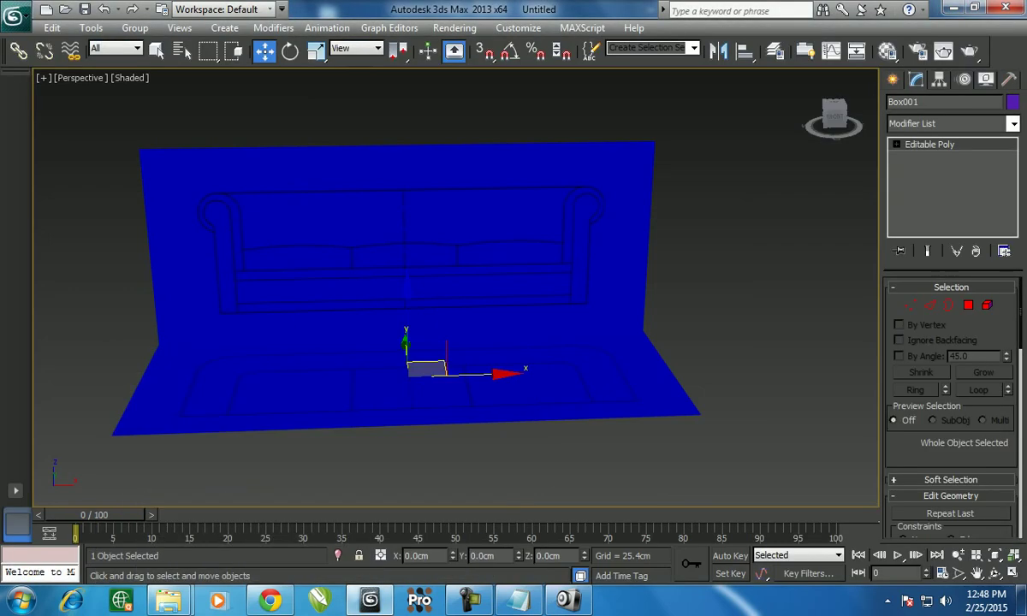
Show a maximized Top view in Shaded + Edged Faces with the grid hidden and nothing selected
{"action": "mouse_move", "coordinate": [428, 282]}
{"action": "middle_mouse_down", "text": "alt"}
{"action": "mouse_move", "coordinate": [479, 274]}
{"action": "mouse_move", "coordinate": [444, 283]}
{"action": "middle_mouse_up", "text": "alt"}
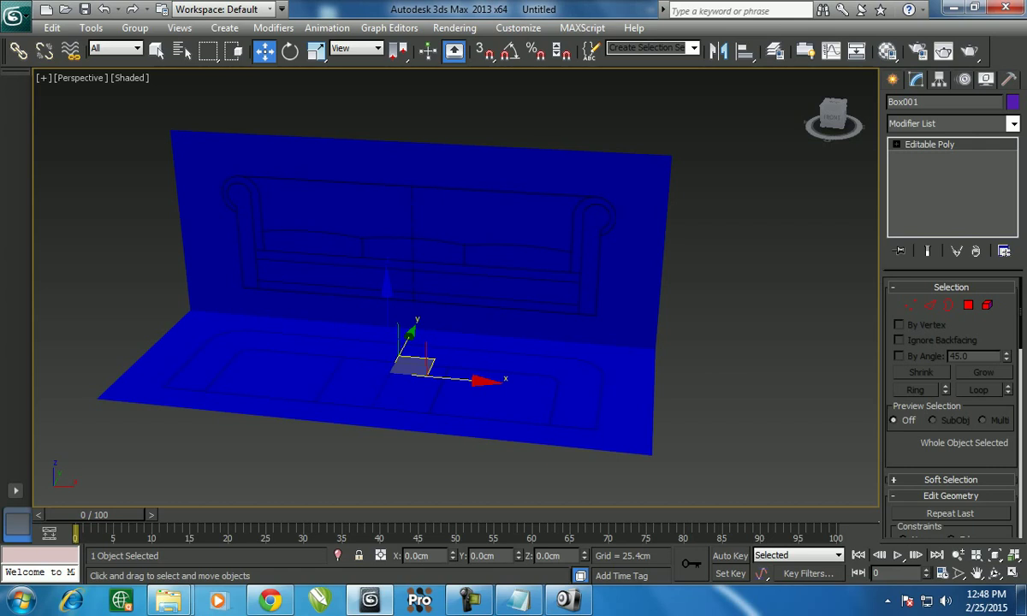
{"action": "middle_click_drag", "start_coordinate": [428, 283], "coordinate": [453, 291], "text": "alt"}
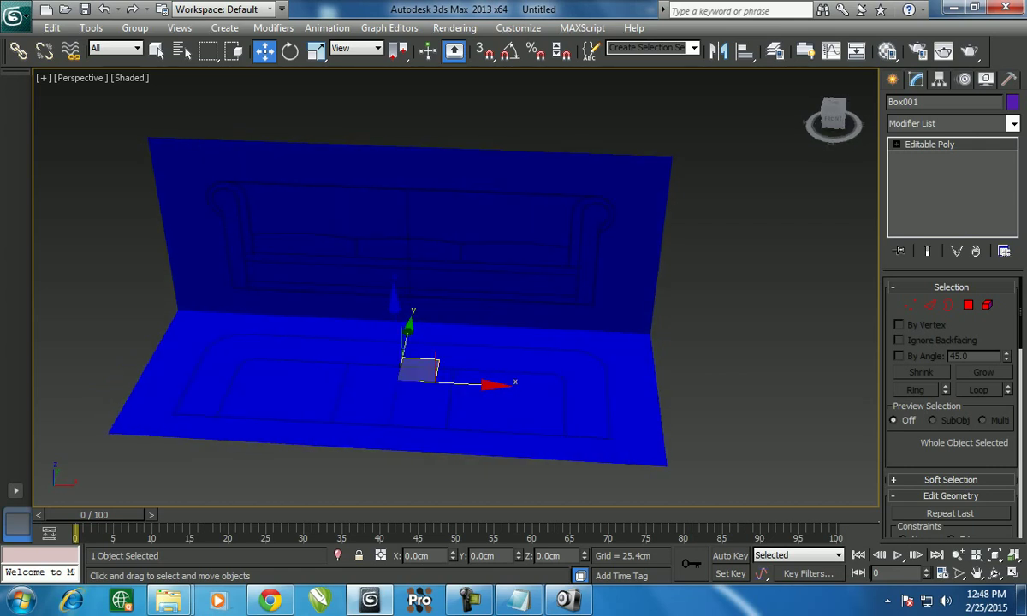
{"action": "key", "text": "alt+w"}
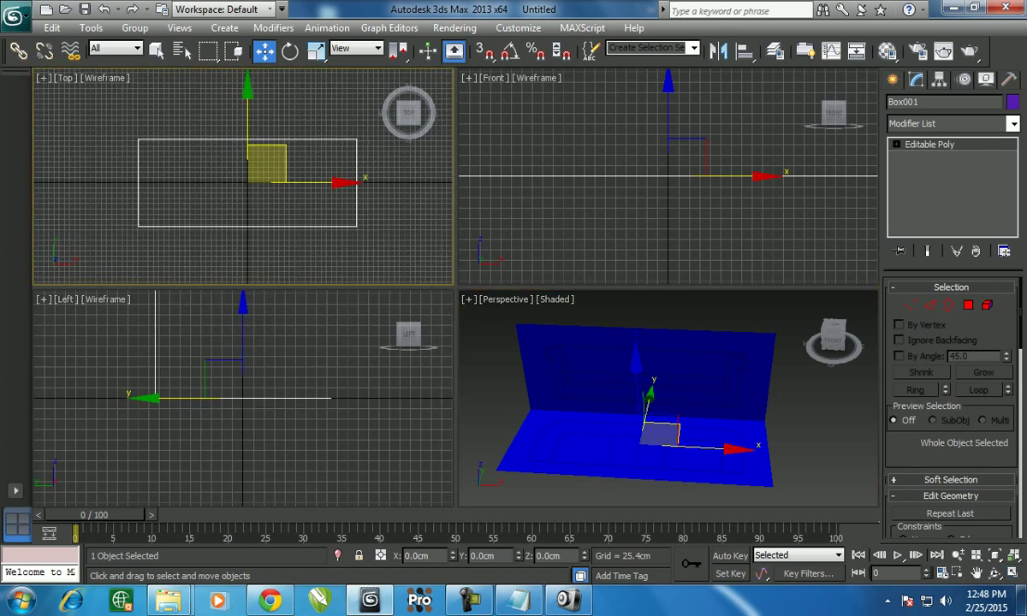
{"action": "key", "text": "alt+w"}
{"action": "key", "text": "F3"}
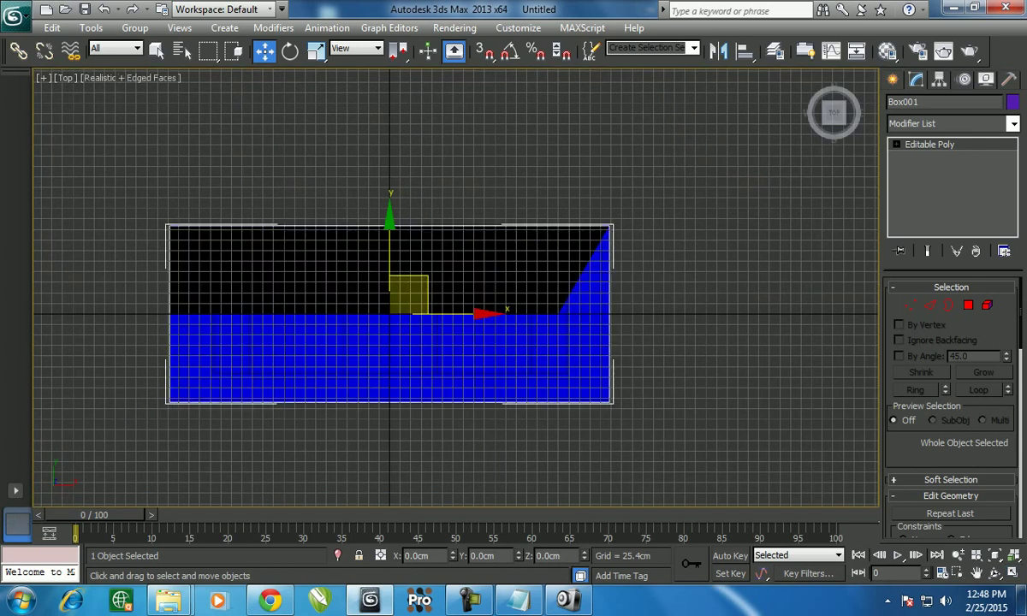
{"action": "key", "text": "g"}
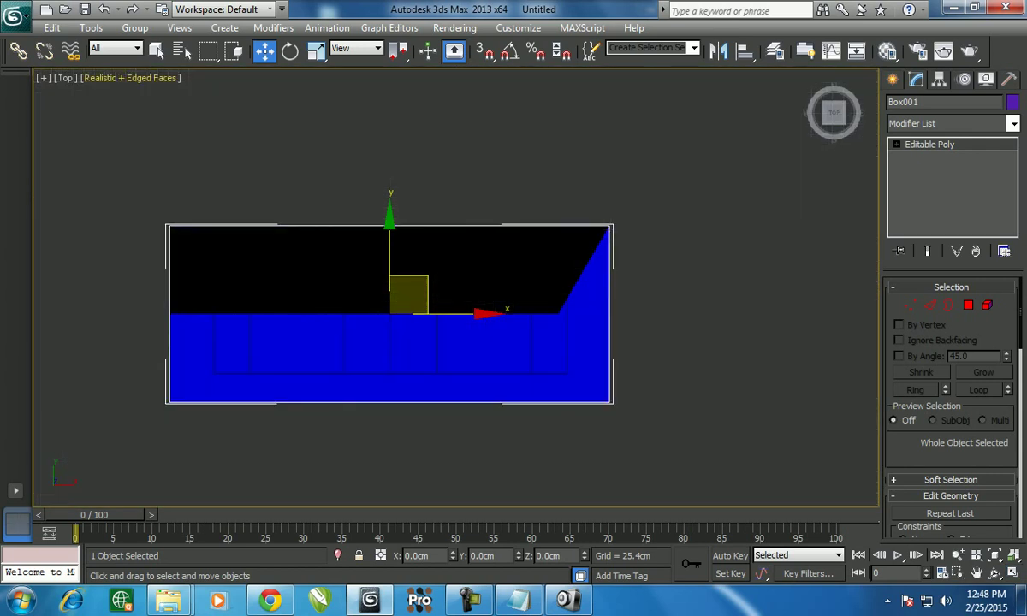
{"action": "left_click", "coordinate": [130, 78]}
{"action": "left_click", "coordinate": [118, 113]}
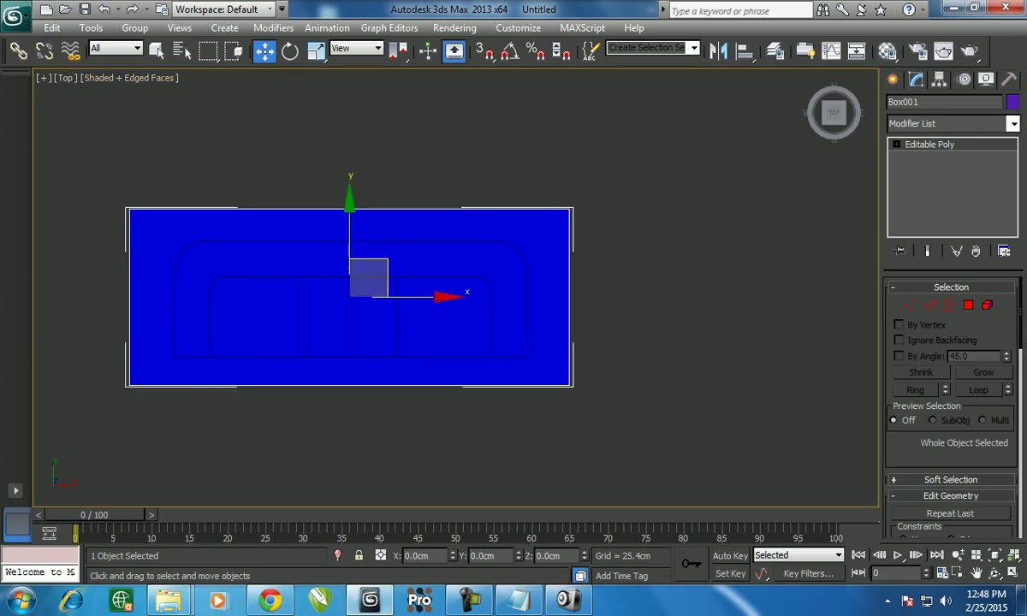
{"action": "key", "text": "ctrl+d"}
Draw Rectangle001, about 268.5 × 828.6 cm, over the sofa's top-view outline
{"action": "left_click", "coordinate": [892, 79]}
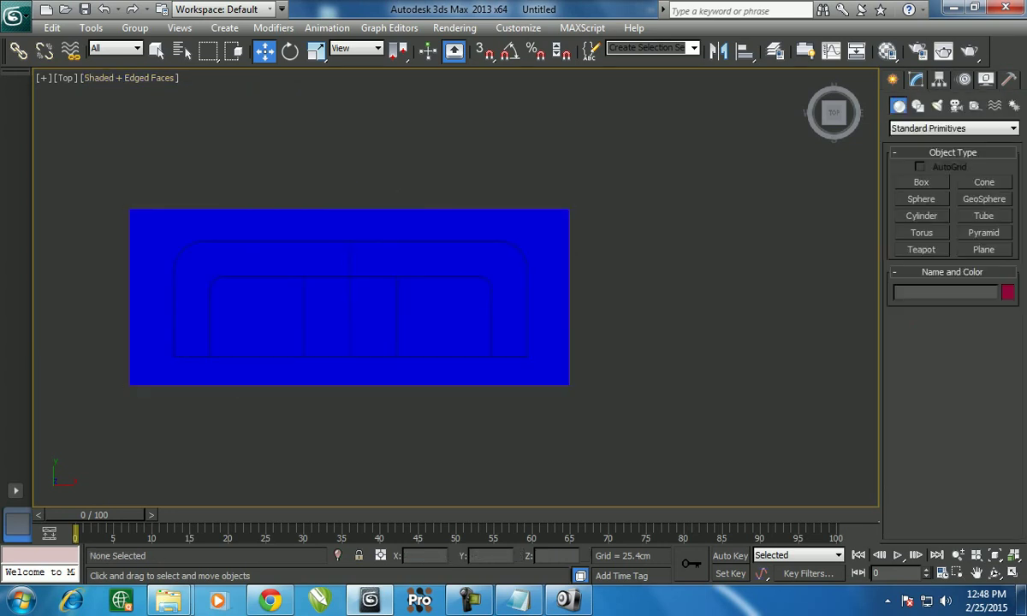
{"action": "left_click", "coordinate": [918, 105]}
{"action": "left_click", "coordinate": [984, 195]}
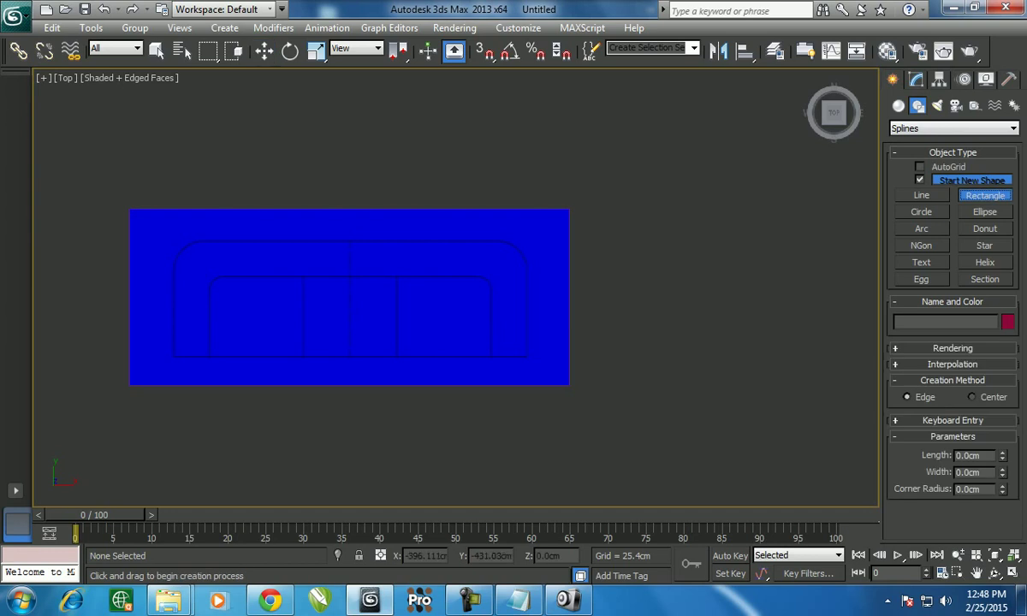
{"action": "mouse_move", "coordinate": [175, 355]}
{"action": "left_mouse_down"}
{"action": "mouse_move", "coordinate": [530, 360]}
{"action": "mouse_move", "coordinate": [521, 243]}
{"action": "left_mouse_up"}
{"action": "scroll", "coordinate": [373, 445], "scroll_direction": "up", "scroll_amount": 2}
{"action": "mouse_move", "coordinate": [486, 317]}
{"action": "middle_mouse_down"}
{"action": "mouse_move", "coordinate": [483, 334]}
{"action": "mouse_move", "coordinate": [514, 343]}
{"action": "middle_mouse_up"}
{"action": "key", "text": "w"}
{"action": "right_click", "coordinate": [452, 245]}
{"action": "mouse_move", "coordinate": [536, 393]}
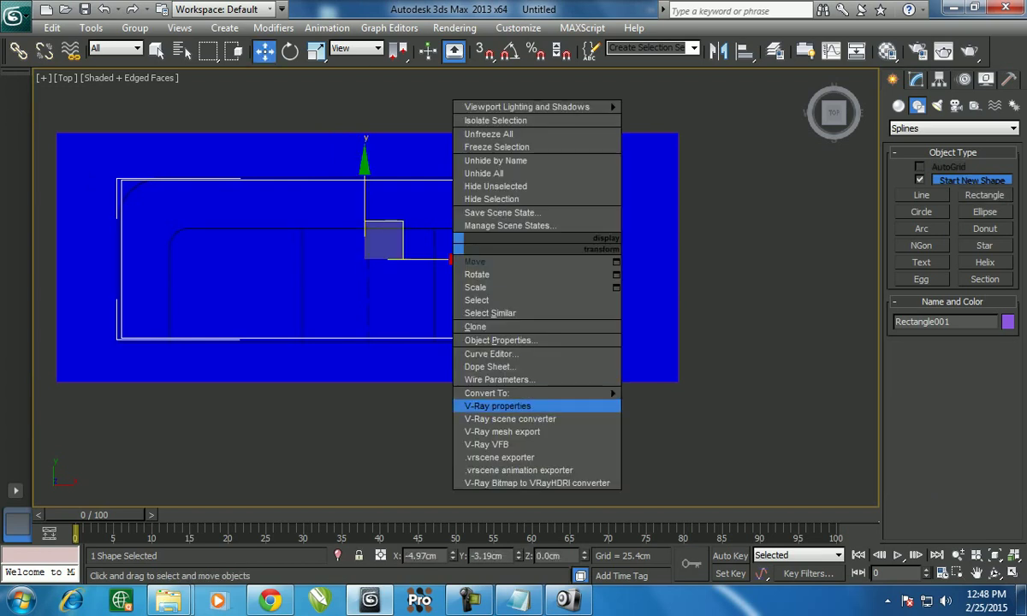
Convert the rectangle to an Editable Spline and push its right vertices to the sofa's edge
{"action": "left_click", "coordinate": [682, 392]}
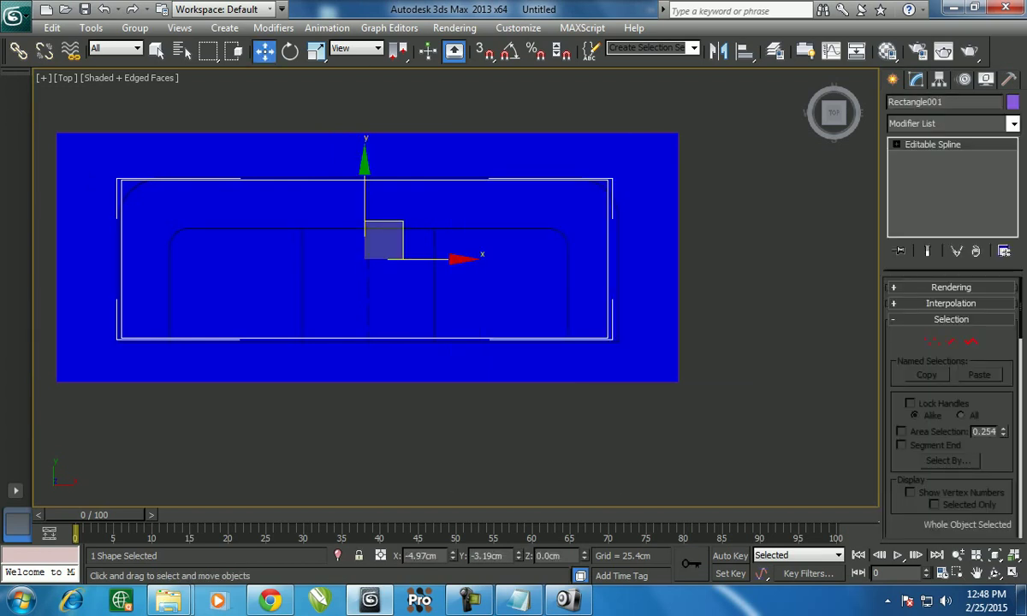
{"action": "left_click", "coordinate": [932, 341]}
{"action": "left_click_drag", "start_coordinate": [692, 142], "coordinate": [599, 347]}
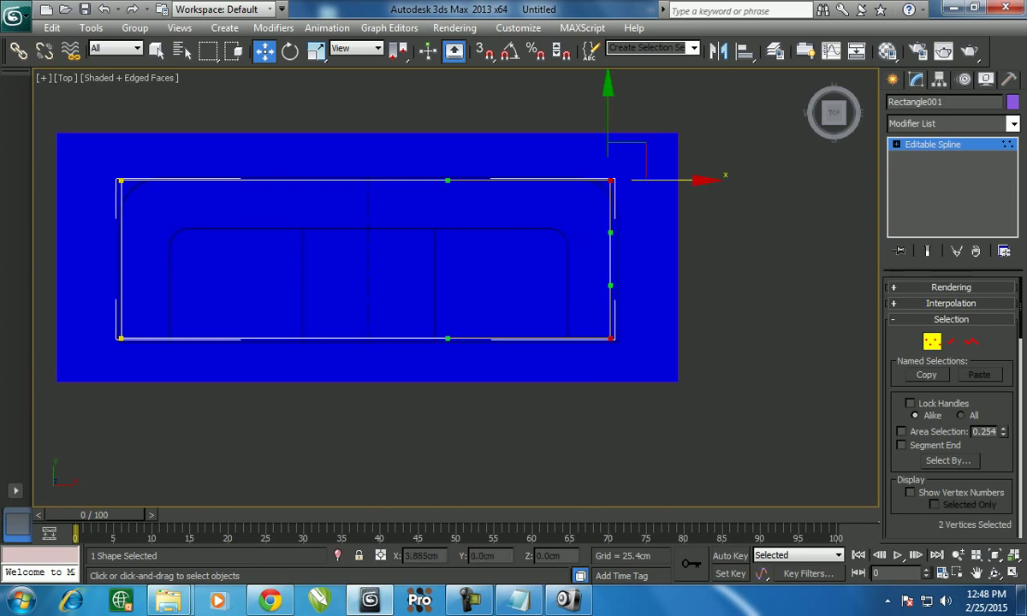
{"action": "left_click_drag", "start_coordinate": [668, 180], "coordinate": [679, 179]}
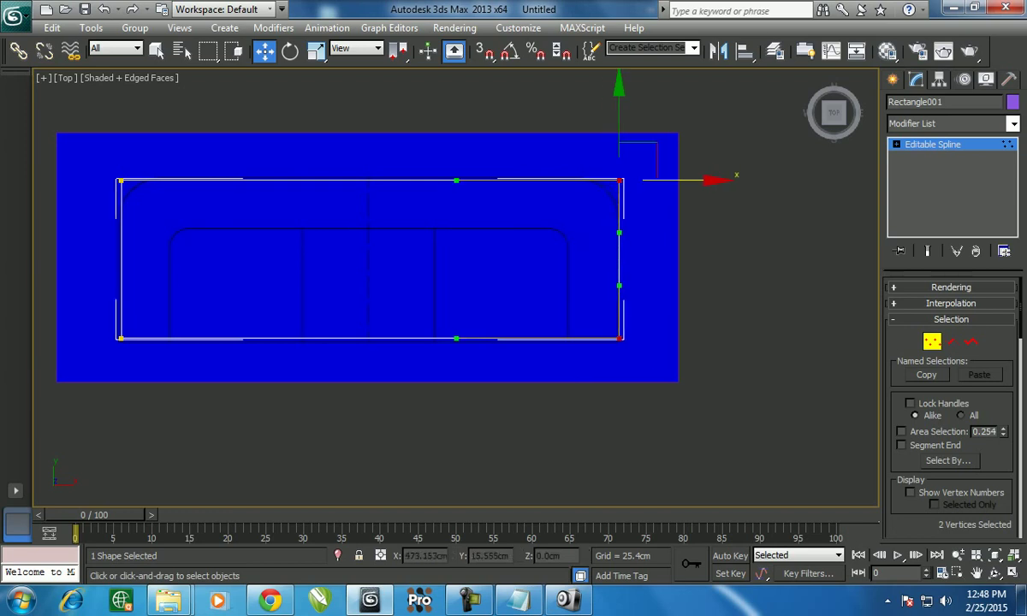
Move the left and bottom vertex pairs out to the sofa's left and front edges
{"action": "left_click_drag", "start_coordinate": [95, 149], "coordinate": [145, 359]}
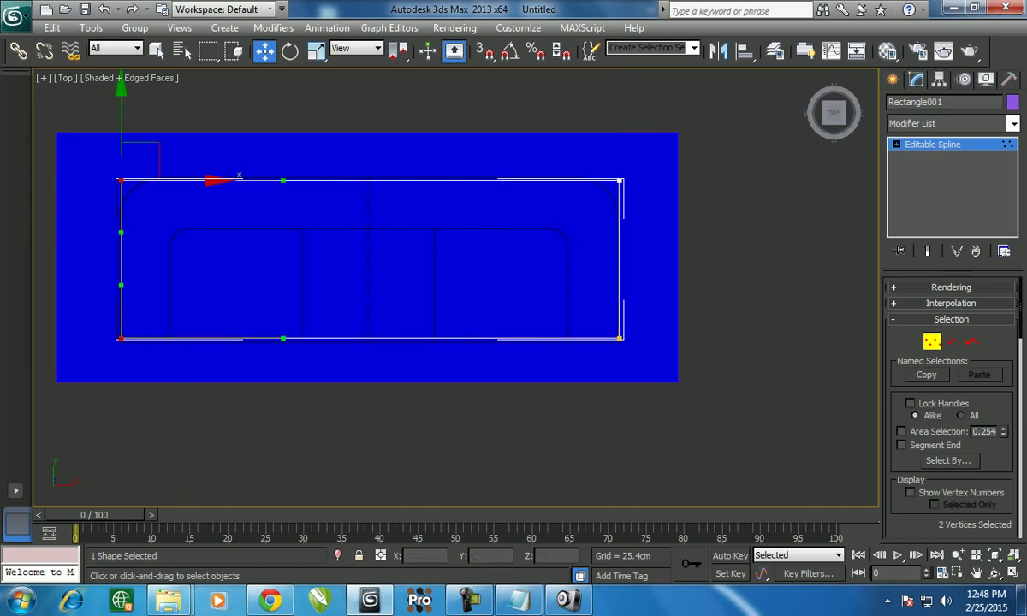
{"action": "middle_click_drag", "start_coordinate": [342, 402], "coordinate": [411, 418]}
{"action": "left_click_drag", "start_coordinate": [290, 196], "coordinate": [287, 195]}
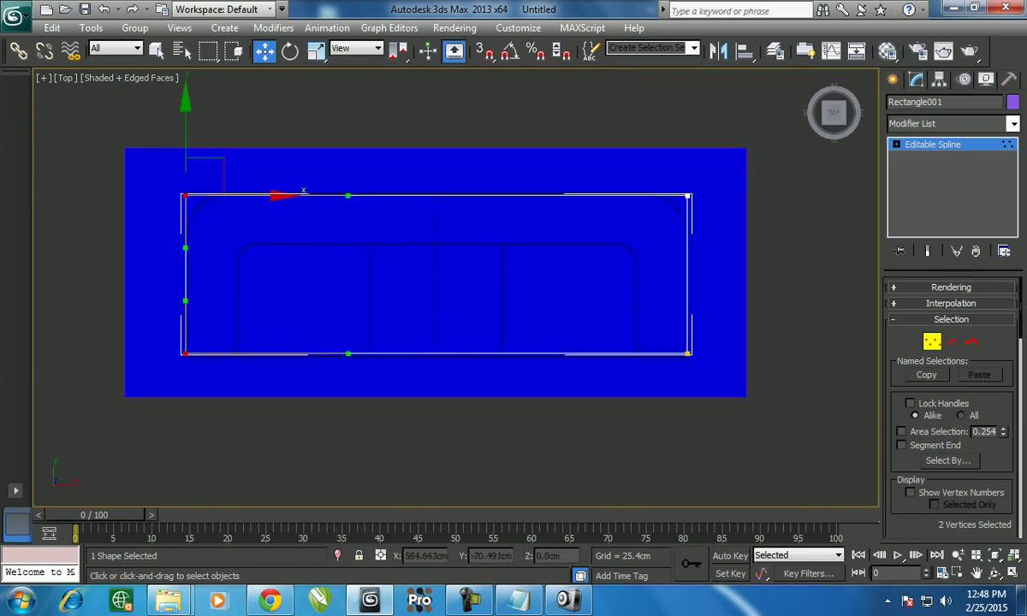
{"action": "left_click_drag", "start_coordinate": [163, 338], "coordinate": [710, 368]}
{"action": "left_click_drag", "start_coordinate": [185, 256], "coordinate": [185, 260]}
Leave vertex editing and select the whole rectangle at Spline level
{"action": "right_click", "coordinate": [202, 269]}
{"action": "left_click", "coordinate": [172, 258]}
{"action": "key", "text": "3"}
{"action": "key", "text": "ctrl+a"}
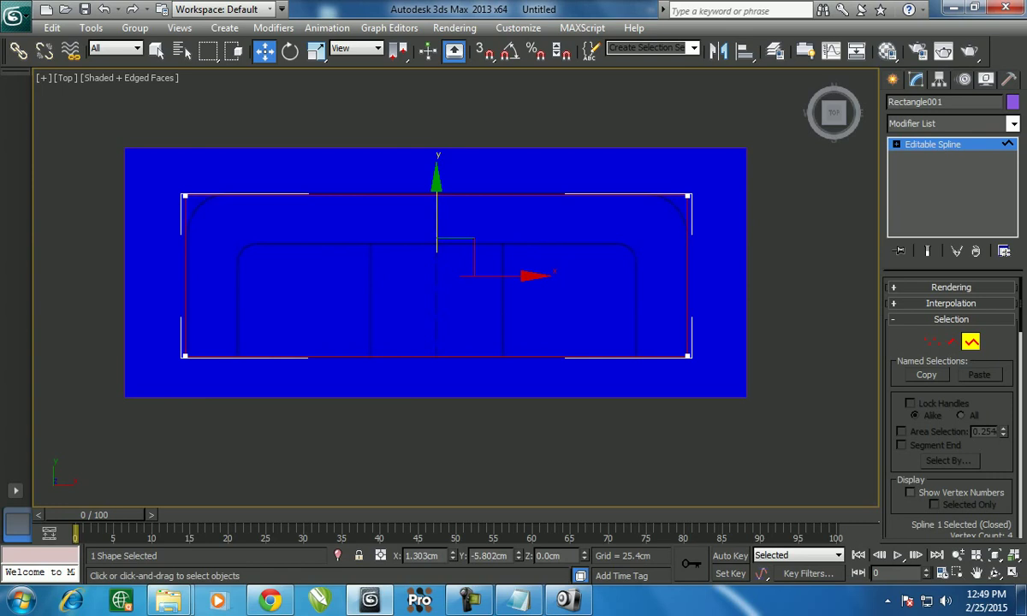
Outline the rectangle spline with a 27.316 cm inset and select the inner rectangle
{"action": "scroll", "coordinate": [950, 402], "scroll_direction": "down", "scroll_amount": 5}
{"action": "scroll", "coordinate": [951, 402], "scroll_direction": "down", "scroll_amount": 2}
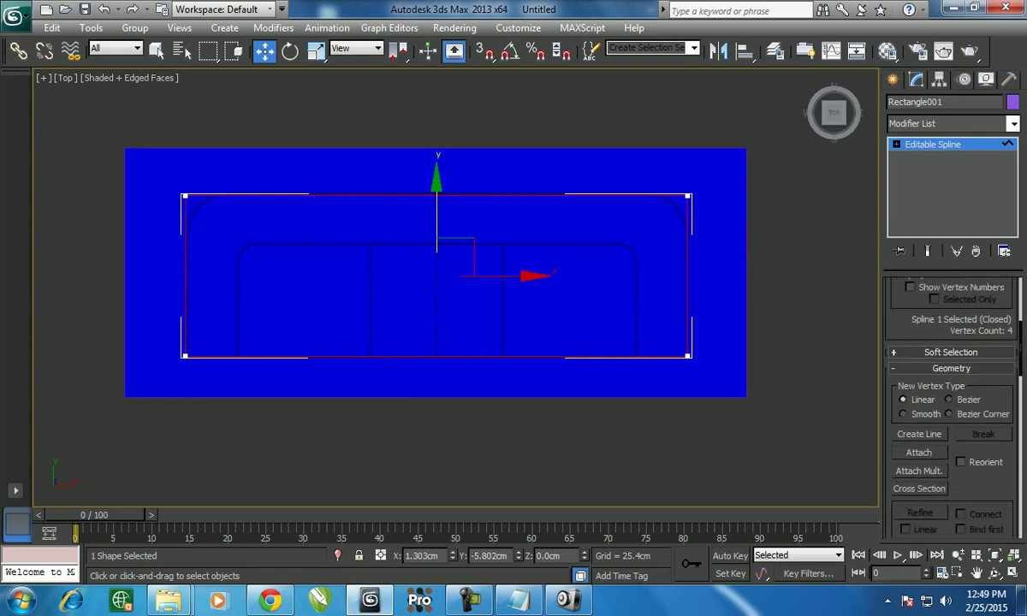
{"action": "scroll", "coordinate": [951, 402], "scroll_direction": "down", "scroll_amount": 2}
{"action": "scroll", "coordinate": [951, 402], "scroll_direction": "down", "scroll_amount": 5}
{"action": "scroll", "coordinate": [950, 402], "scroll_direction": "down", "scroll_amount": 4}
{"action": "scroll", "coordinate": [951, 403], "scroll_direction": "down", "scroll_amount": 1}
{"action": "scroll", "coordinate": [951, 402], "scroll_direction": "down", "scroll_amount": 2}
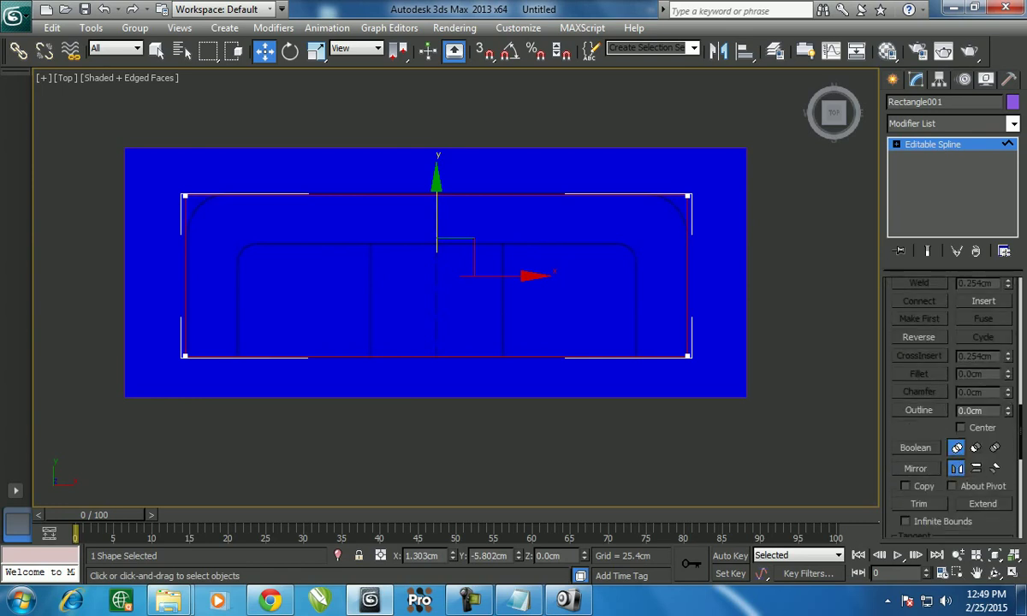
{"action": "left_click", "coordinate": [919, 410]}
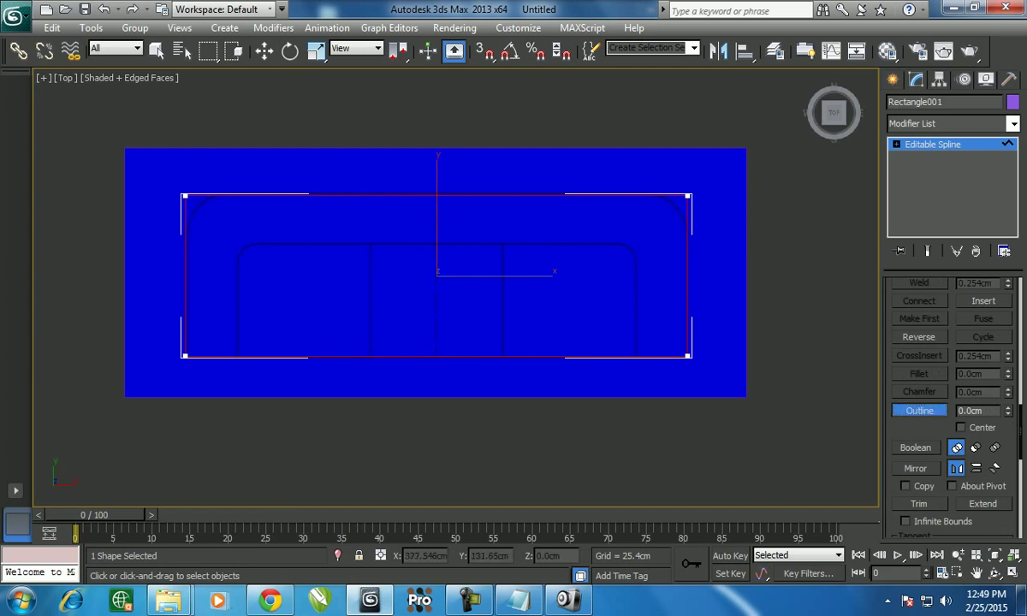
{"action": "left_click_drag", "start_coordinate": [479, 356], "coordinate": [486, 327]}
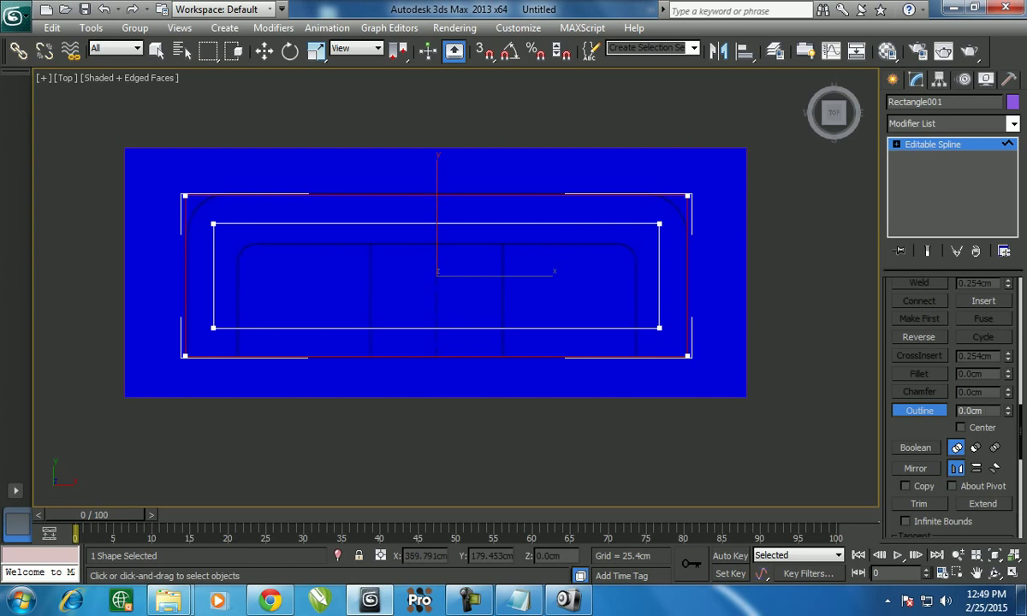
{"action": "left_click", "coordinate": [436, 224]}
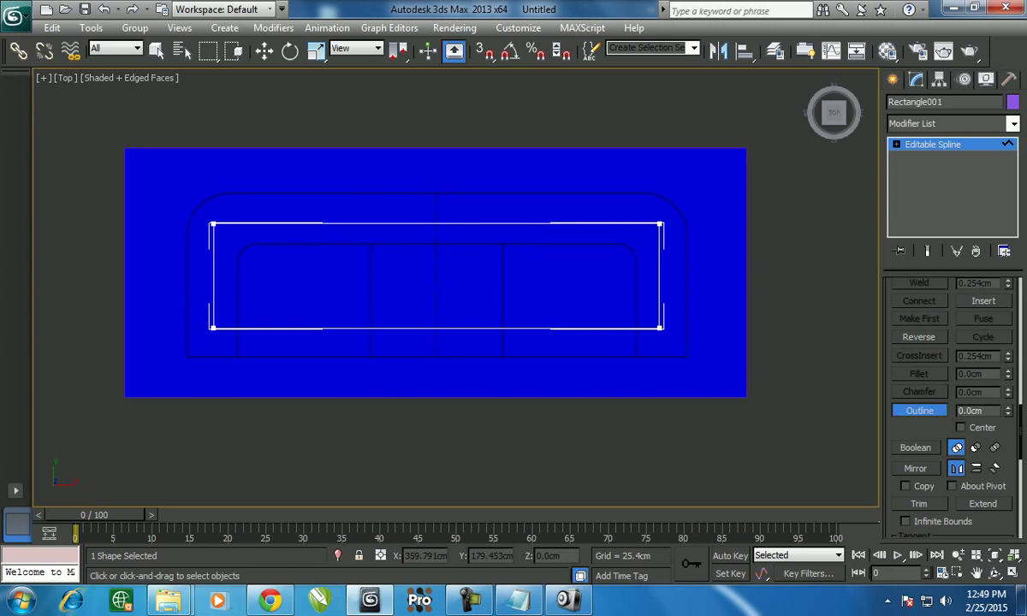
At Segment level, drag the inner rectangle's bottom segment down to the outer front edge
{"action": "key", "text": "3"}
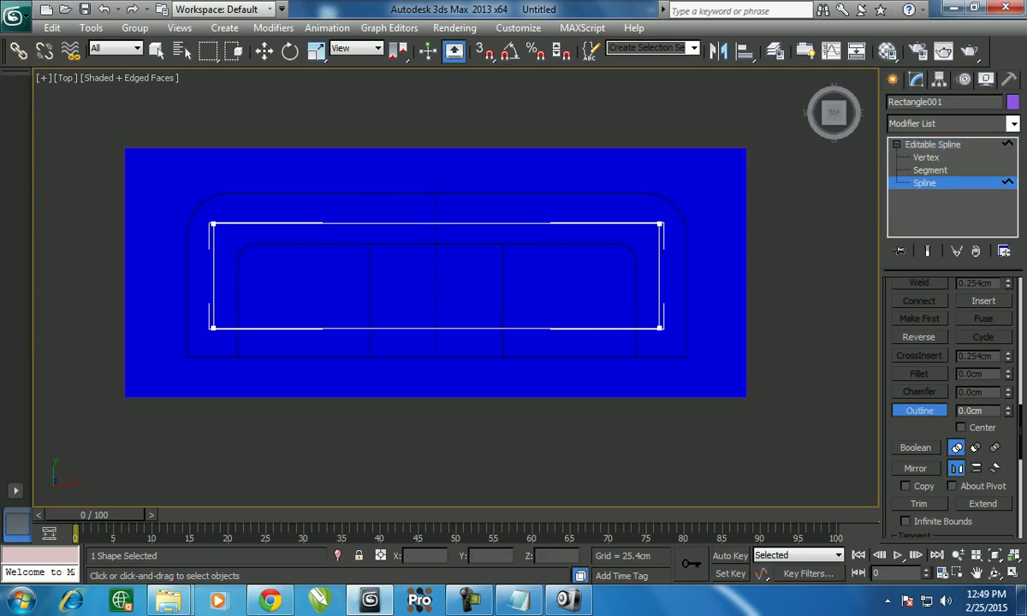
{"action": "key", "text": "2"}
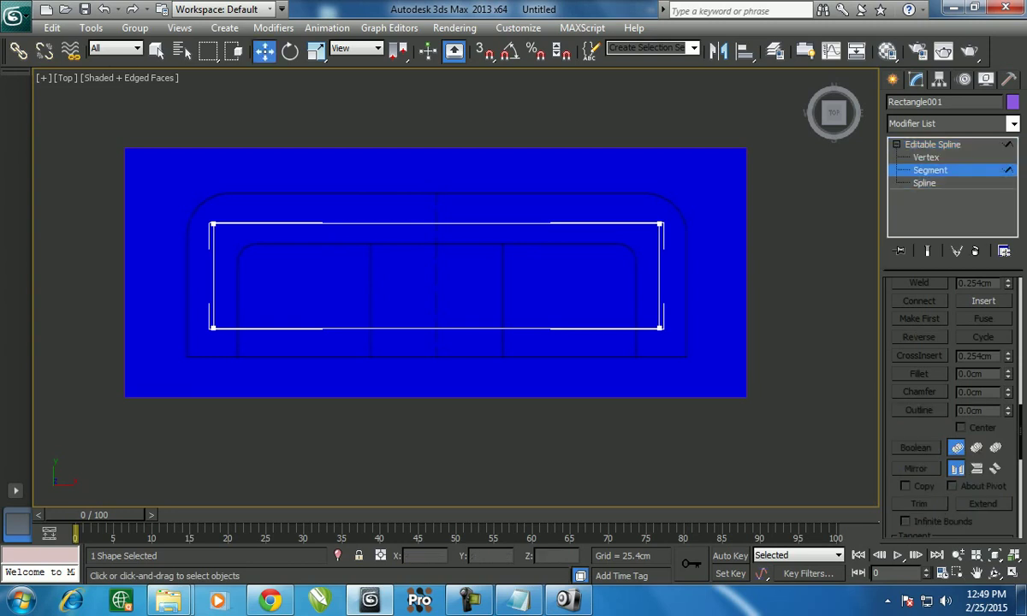
{"action": "left_click", "coordinate": [437, 328]}
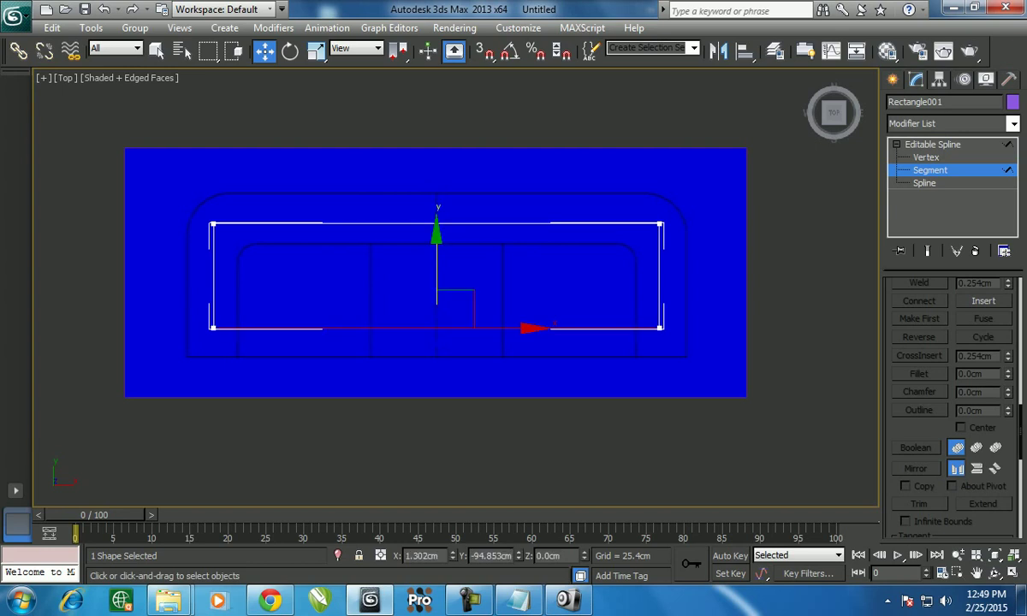
{"action": "left_click_drag", "start_coordinate": [437, 312], "coordinate": [436, 341]}
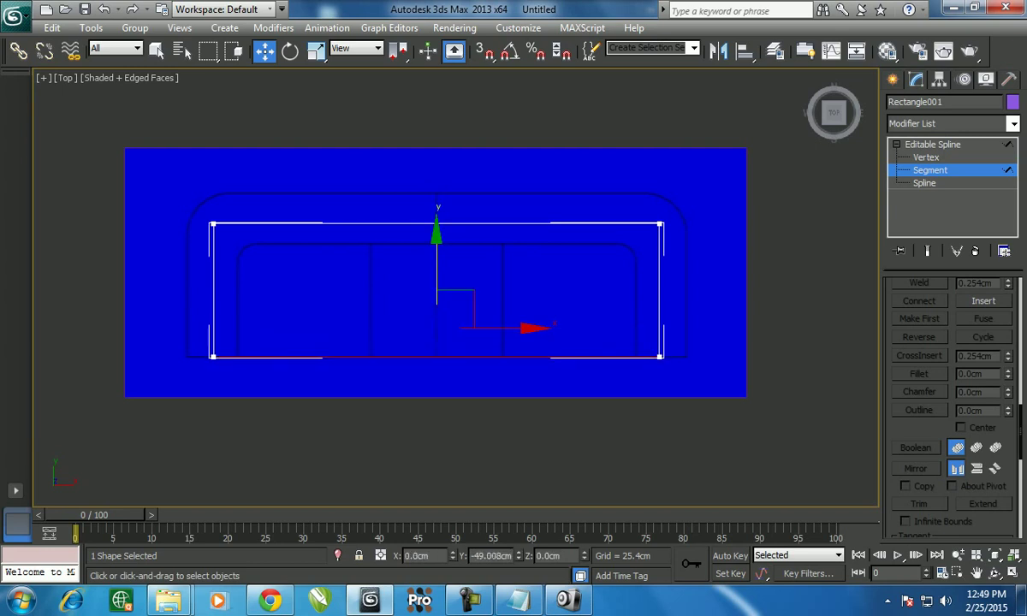
{"action": "key", "text": "ctrl+d"}
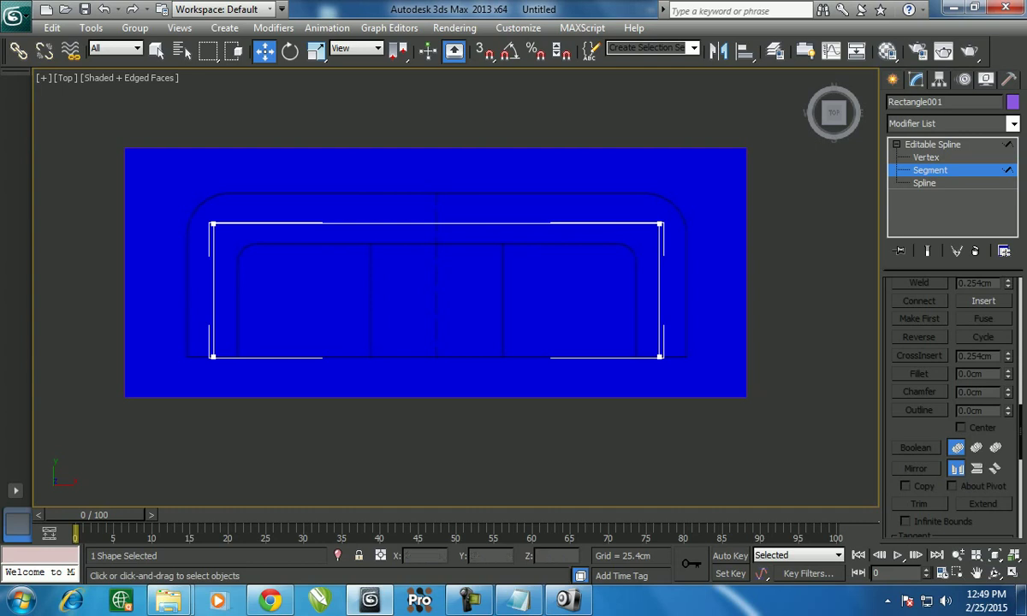
Fillet the inner rectangle's two top corners with a radius of about 57 cm
{"action": "key", "text": "1"}
{"action": "left_click_drag", "start_coordinate": [745, 189], "coordinate": [394, 278]}
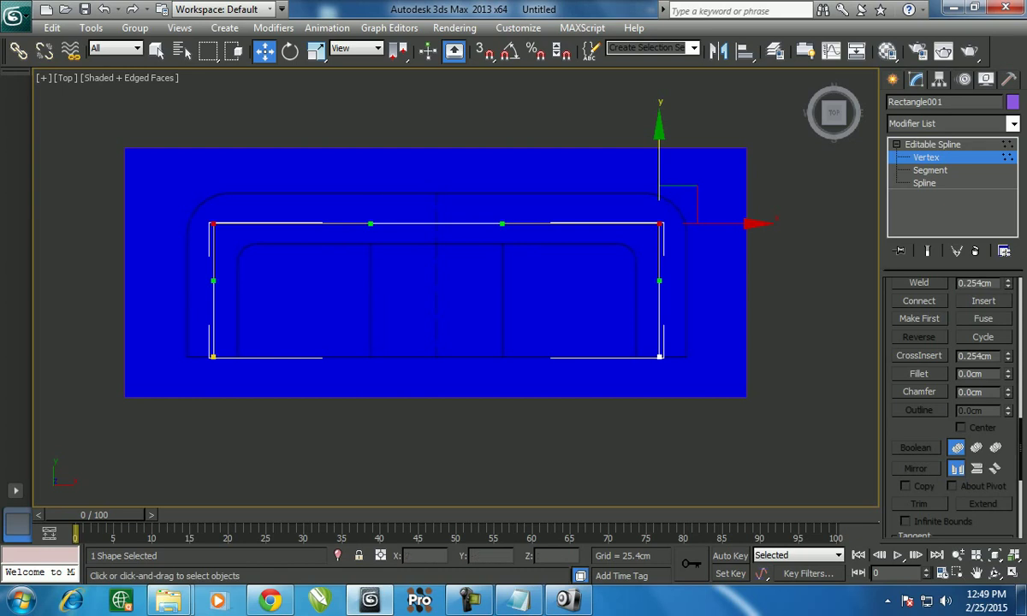
{"action": "scroll", "coordinate": [950, 393], "scroll_direction": "down", "scroll_amount": 1}
{"action": "scroll", "coordinate": [949, 393], "scroll_direction": "down", "scroll_amount": 3}
{"action": "scroll", "coordinate": [950, 394], "scroll_direction": "down", "scroll_amount": 3}
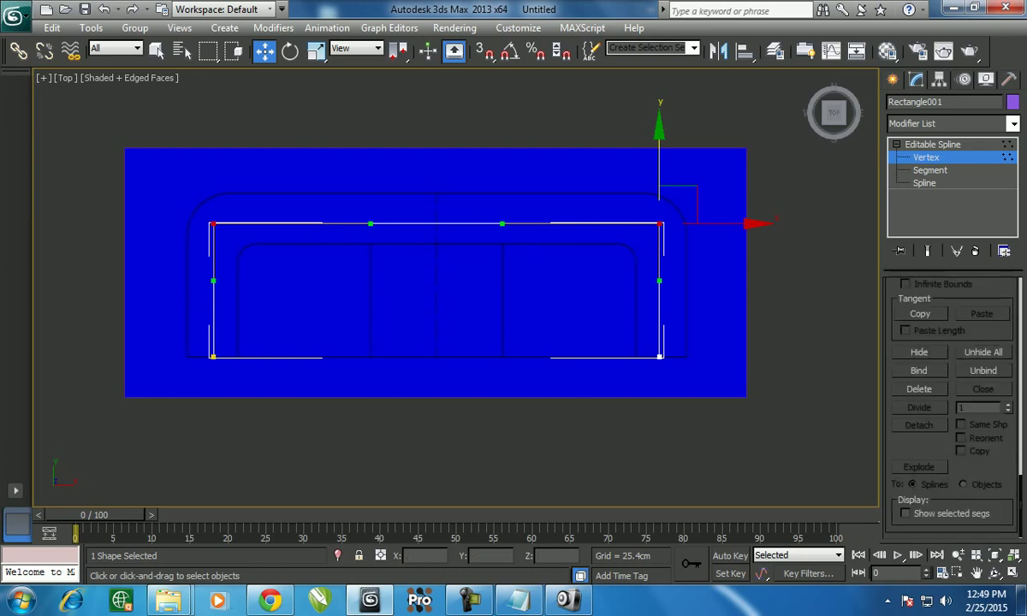
{"action": "scroll", "coordinate": [950, 393], "scroll_direction": "up", "scroll_amount": 3}
{"action": "scroll", "coordinate": [950, 394], "scroll_direction": "up", "scroll_amount": 2}
{"action": "left_click", "coordinate": [918, 425]}
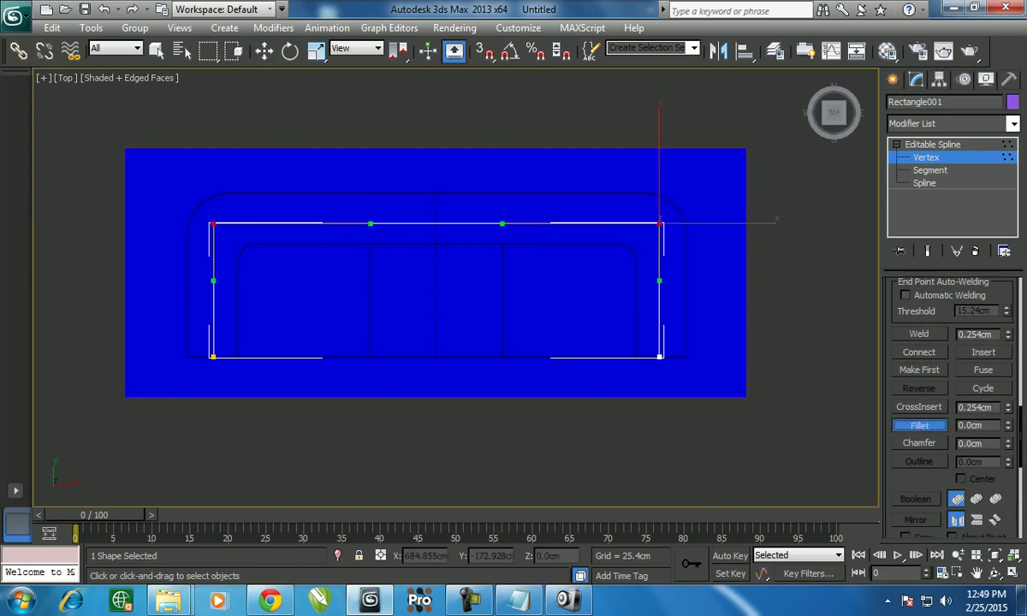
{"action": "left_click_drag", "start_coordinate": [659, 223], "coordinate": [658, 171]}
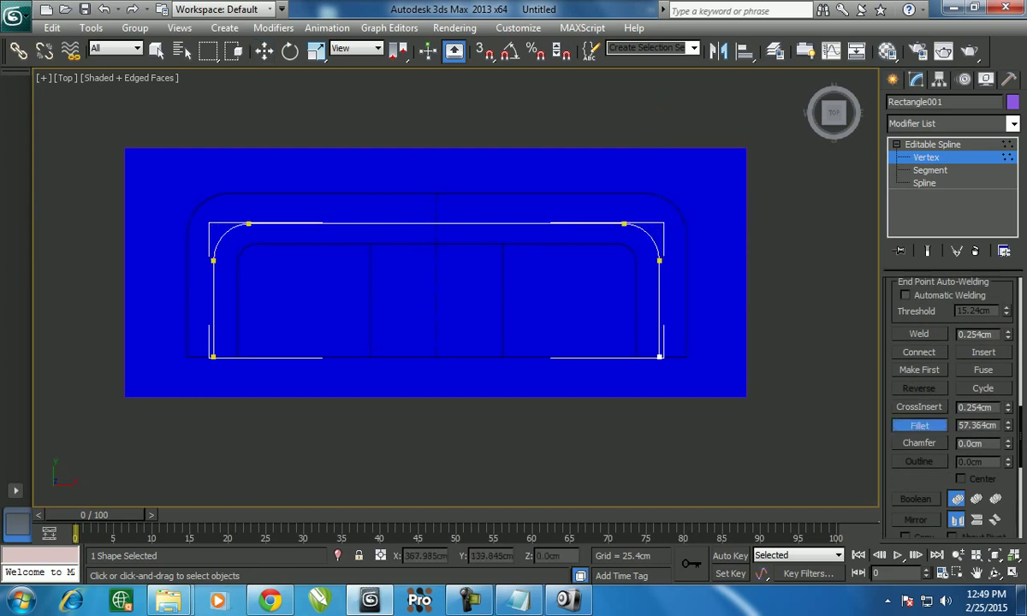
{"action": "key", "text": "w"}
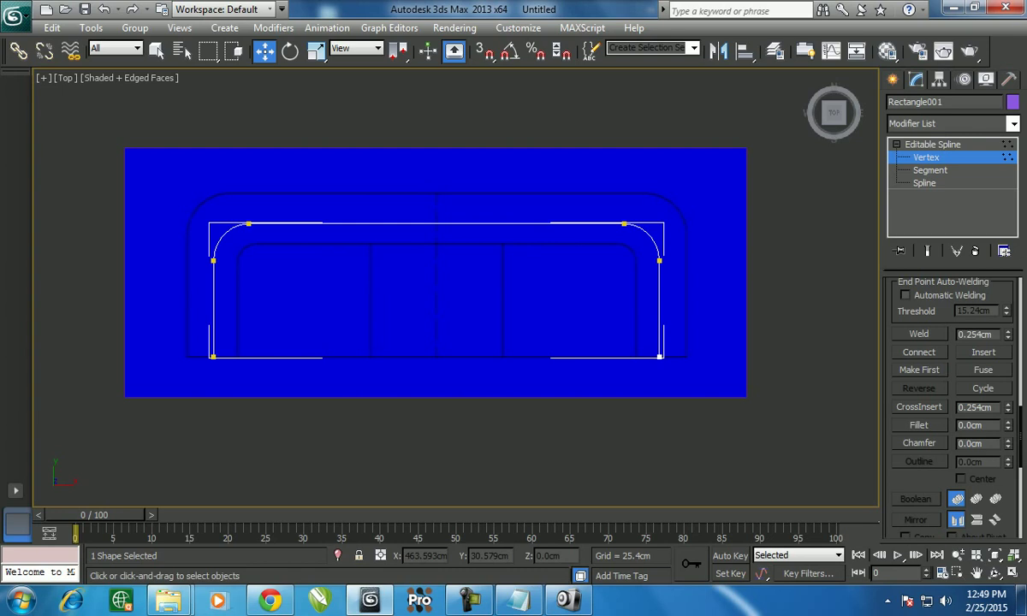
Exit vertex editing and return the rectangle spline to top level
{"action": "right_click", "coordinate": [500, 330]}
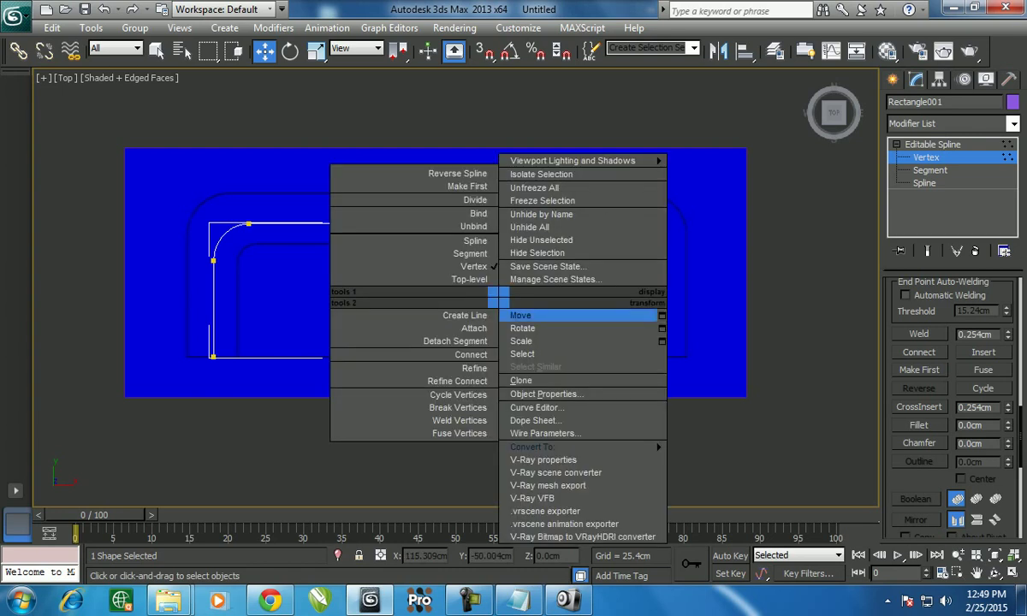
{"action": "left_click", "coordinate": [513, 295]}
{"action": "right_click", "coordinate": [484, 289]}
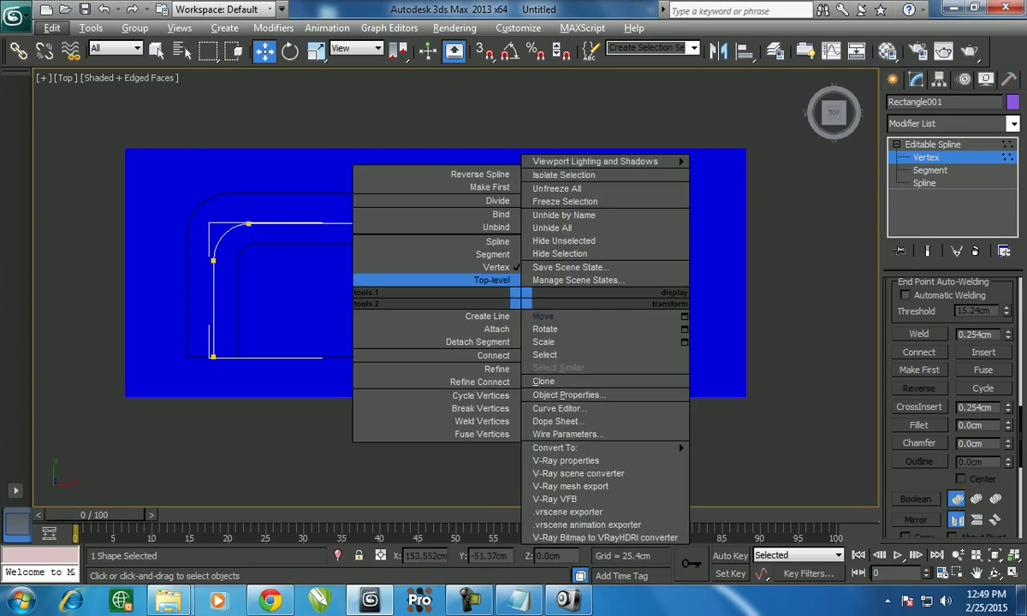
{"action": "left_click", "coordinate": [486, 276]}
Show a maximized, Realistic-shaded Front view zoomed in on the sofa arm
{"action": "key", "text": "alt+w"}
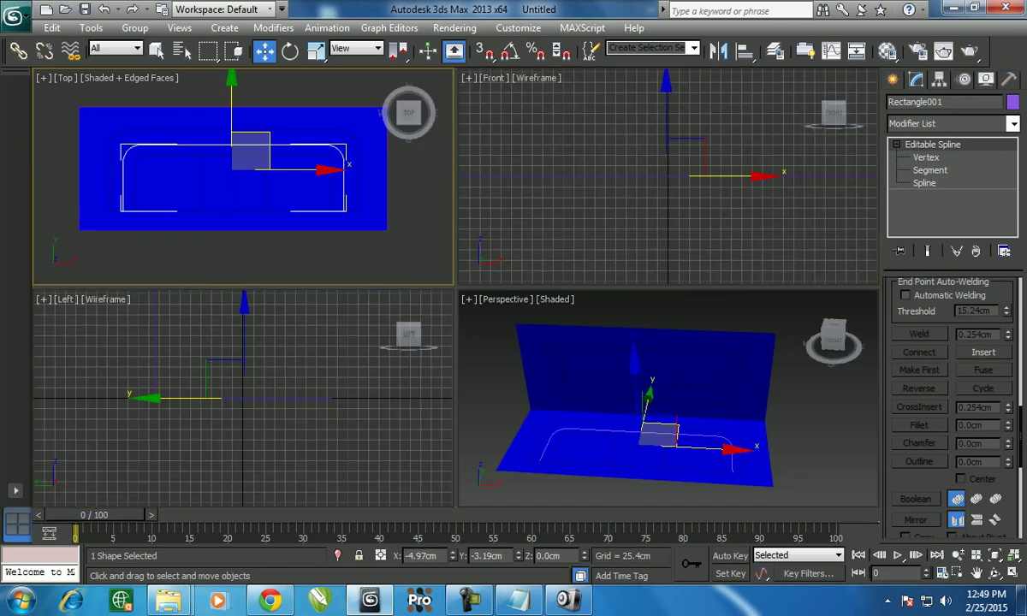
{"action": "key", "text": "F3"}
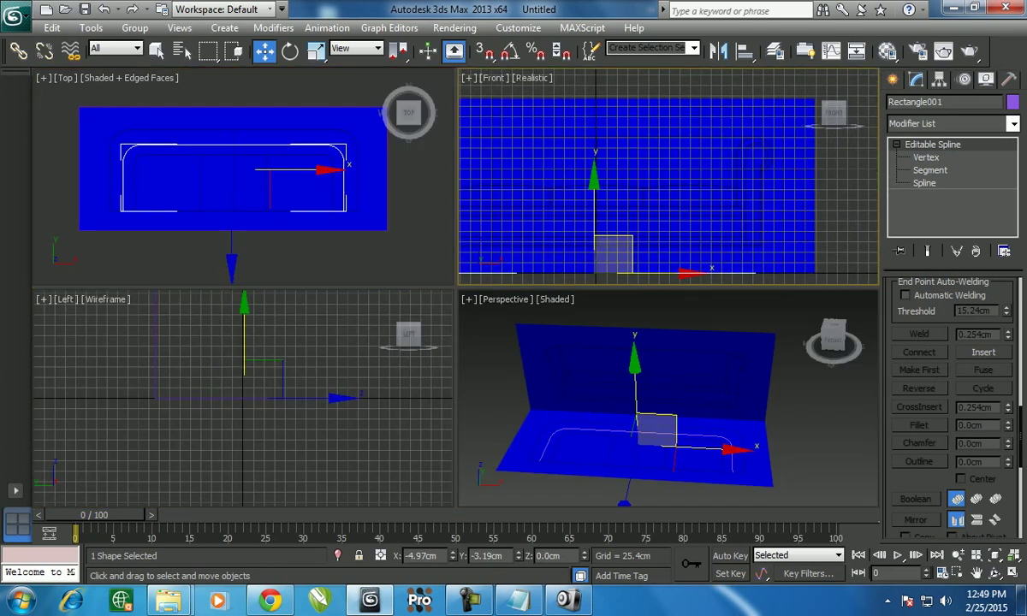
{"action": "key", "text": "alt+w"}
{"action": "mouse_move", "coordinate": [410, 299]}
{"action": "middle_mouse_down"}
{"action": "mouse_move", "coordinate": [465, 335]}
{"action": "mouse_move", "coordinate": [483, 309]}
{"action": "middle_mouse_up"}
{"action": "scroll", "coordinate": [453, 291], "scroll_direction": "up", "scroll_amount": 3}
Draw a circle around the sofa arm's scroll
{"action": "left_click", "coordinate": [893, 79]}
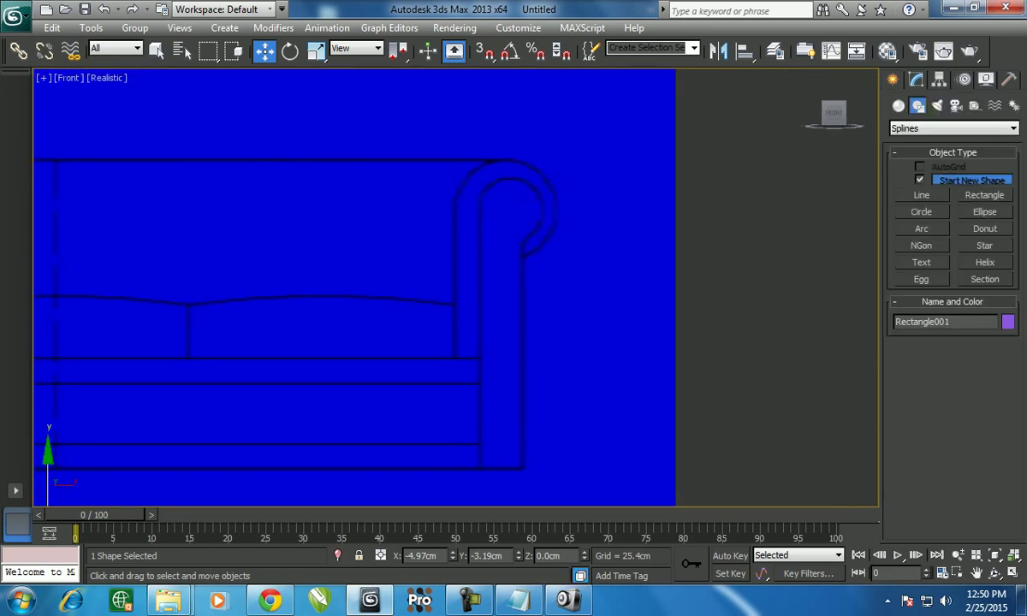
{"action": "left_click", "coordinate": [920, 212]}
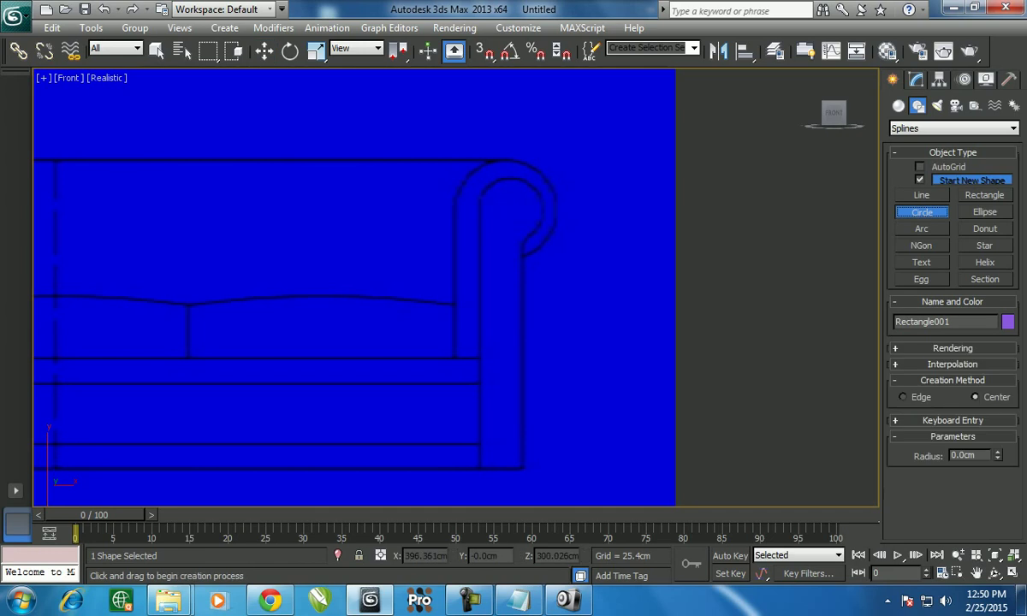
{"action": "left_click_drag", "start_coordinate": [502, 202], "coordinate": [529, 202]}
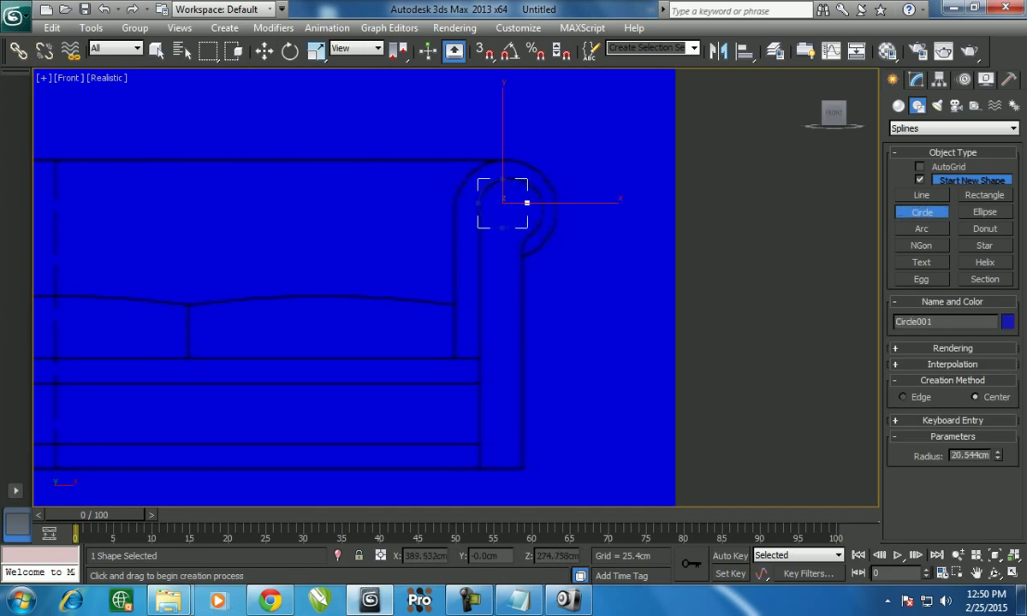
{"action": "key", "text": "w"}
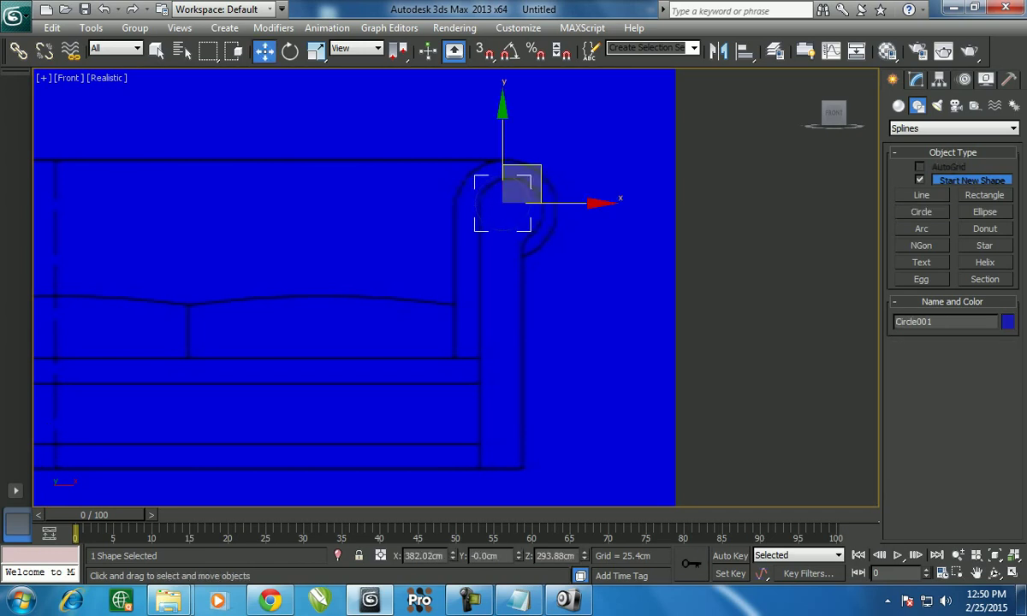
Colour the circle dark crimson and centre it on the arm scroll
{"action": "left_click", "coordinate": [1007, 321]}
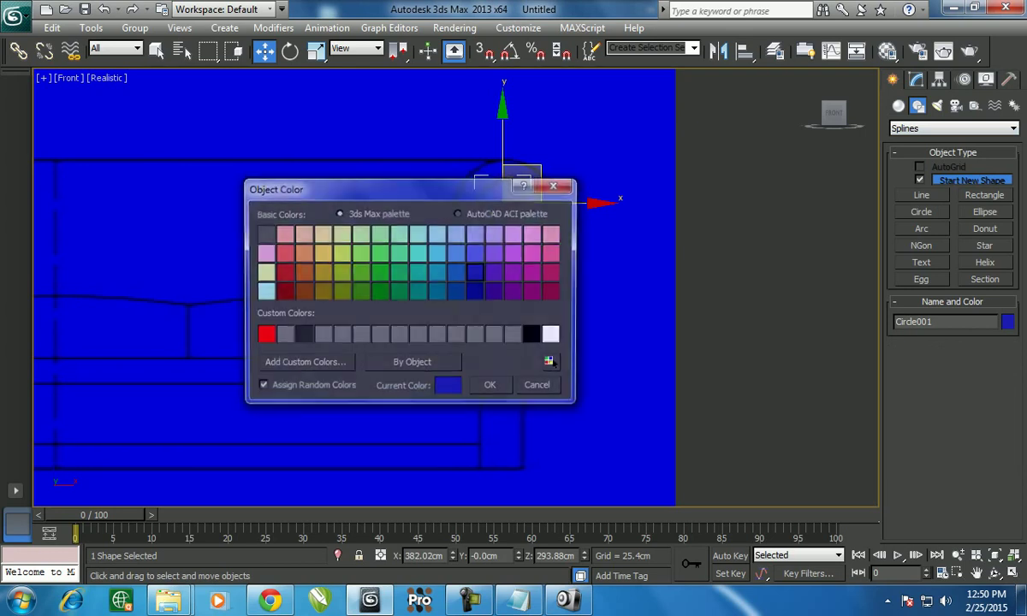
{"action": "left_click", "coordinate": [552, 252]}
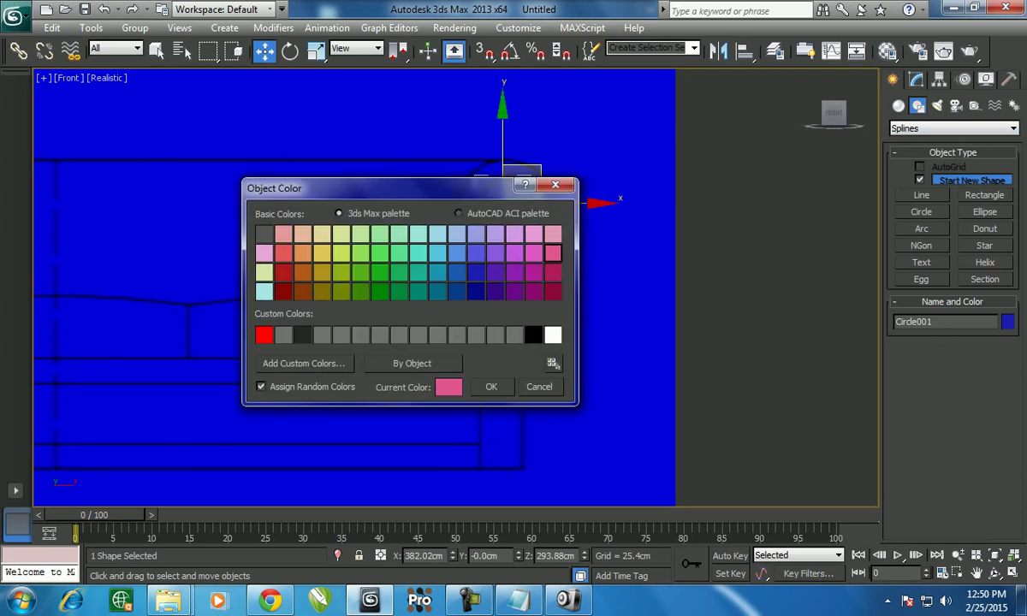
{"action": "left_click", "coordinate": [552, 272]}
{"action": "left_click", "coordinate": [492, 386]}
{"action": "scroll", "coordinate": [479, 256], "scroll_direction": "up", "scroll_amount": 5}
{"action": "middle_click_drag", "start_coordinate": [552, 120], "coordinate": [450, 201]}
{"action": "mouse_move", "coordinate": [468, 181]}
{"action": "left_mouse_down"}
{"action": "mouse_move", "coordinate": [486, 193]}
{"action": "mouse_move", "coordinate": [492, 115]}
{"action": "left_mouse_up"}
{"action": "left_click", "coordinate": [316, 50]}
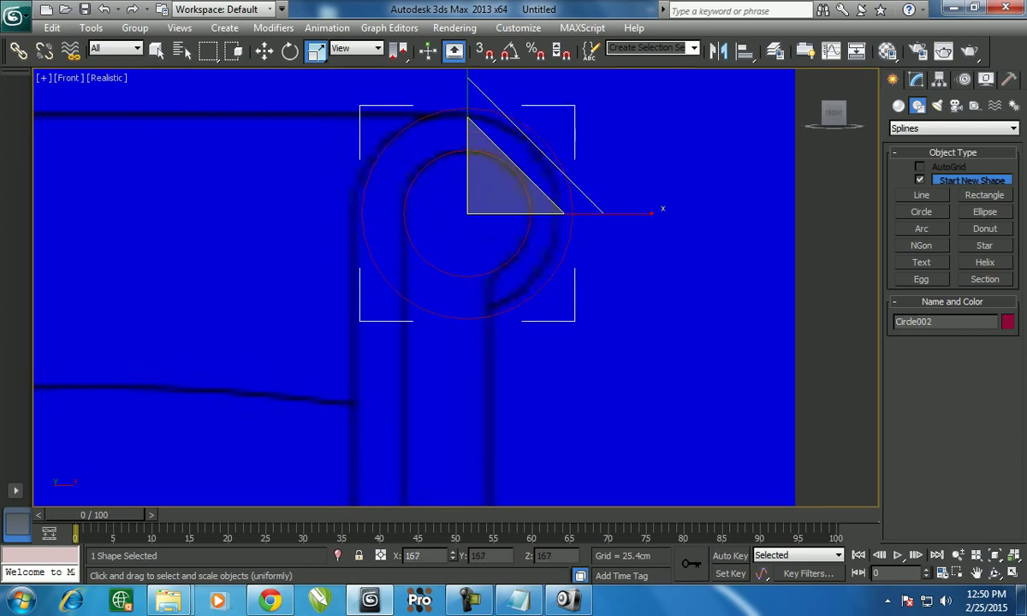
Shift-scale a larger copy, Circle002, and move it onto the arm scroll's outer edge
{"action": "left_click_drag", "start_coordinate": [493, 116], "coordinate": [492, 98], "text": "shift"}
{"action": "left_click", "coordinate": [514, 367]}
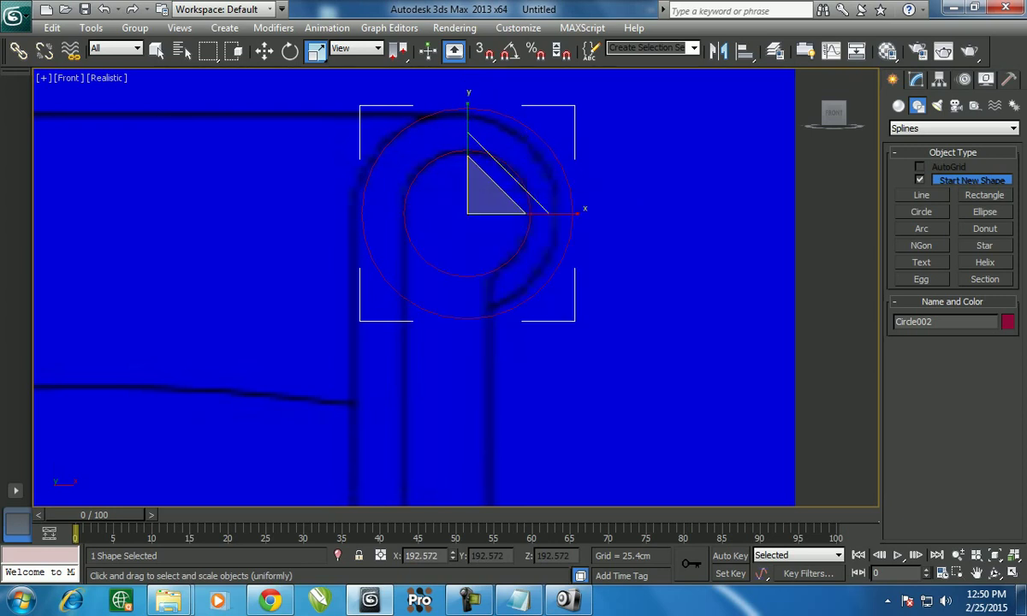
{"action": "key", "text": "w"}
{"action": "left_click_drag", "start_coordinate": [560, 213], "coordinate": [546, 212]}
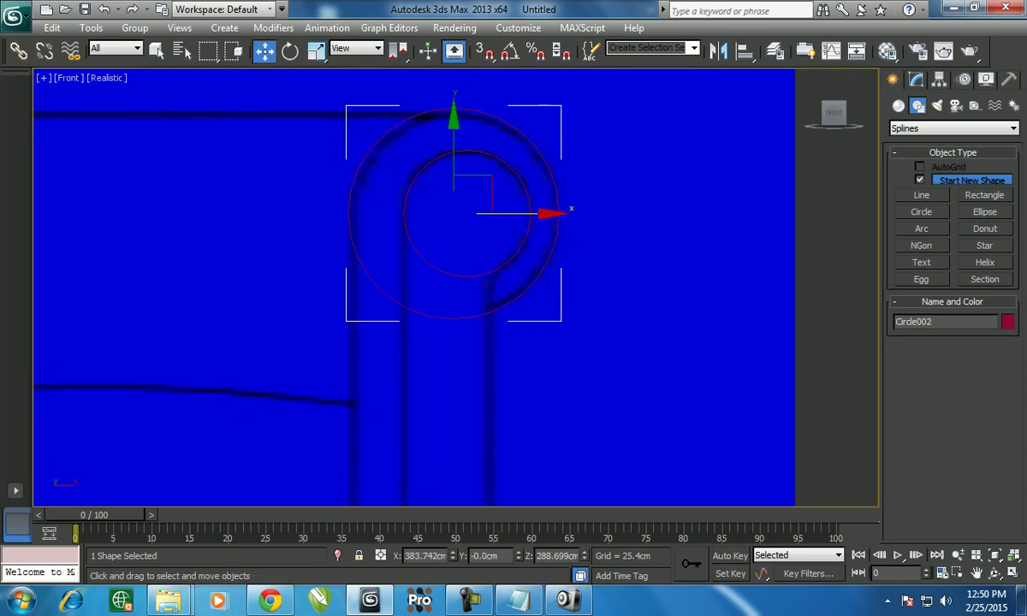
{"action": "scroll", "coordinate": [477, 73], "scroll_direction": "down", "scroll_amount": 1}
{"action": "scroll", "coordinate": [477, 72], "scroll_direction": "down", "scroll_amount": 1}
{"action": "middle_click_drag", "start_coordinate": [477, 73], "coordinate": [493, 94]}
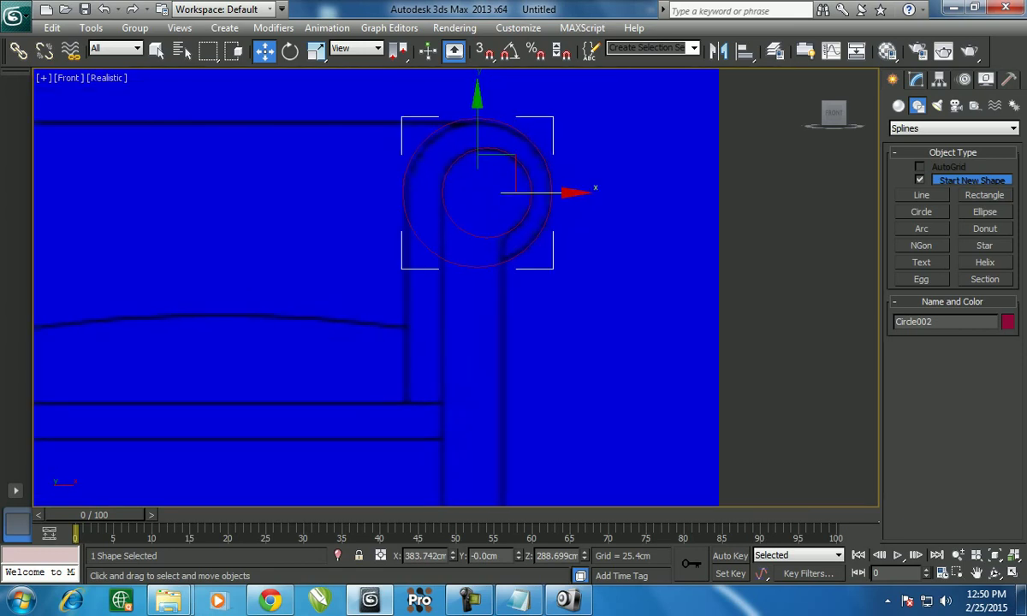
Trace the arm upright as a closed four-corner Line001 spline below the scroll circles
{"action": "left_click", "coordinate": [921, 195]}
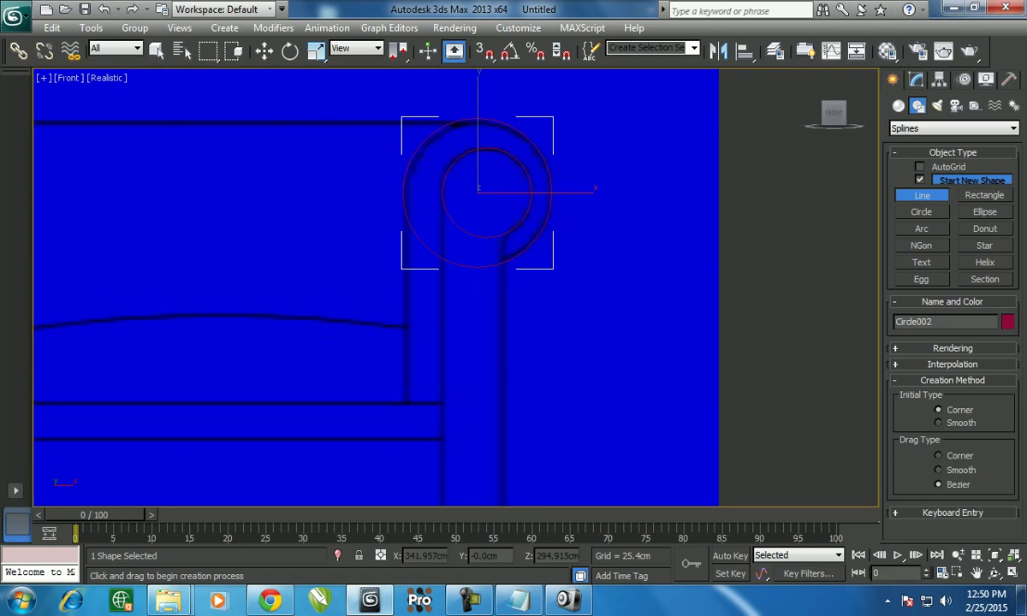
{"action": "left_click", "coordinate": [407, 182]}
{"action": "left_click", "coordinate": [407, 399]}
{"action": "left_click", "coordinate": [441, 400]}
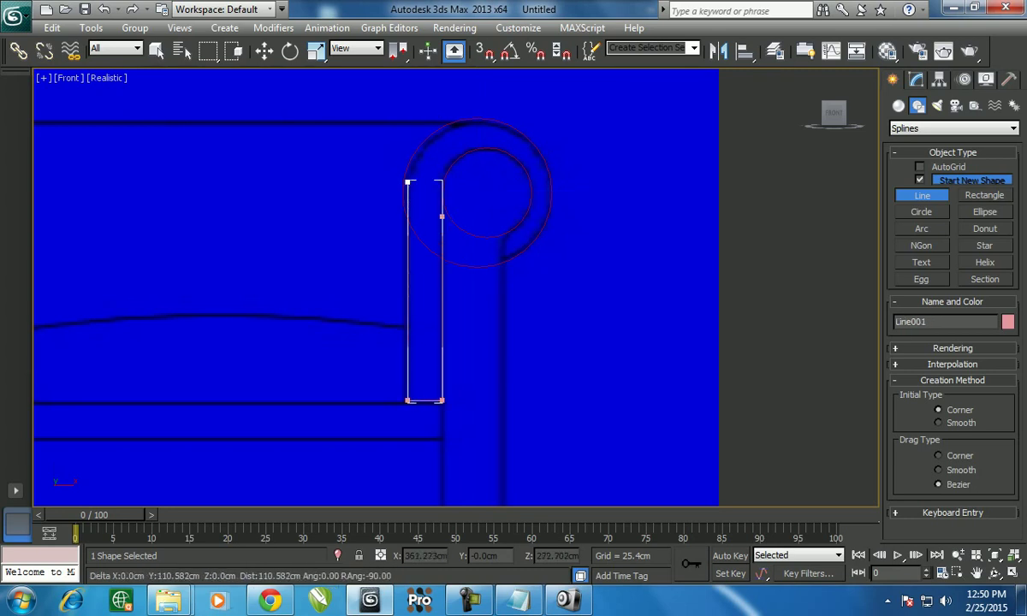
{"action": "left_click", "coordinate": [442, 183]}
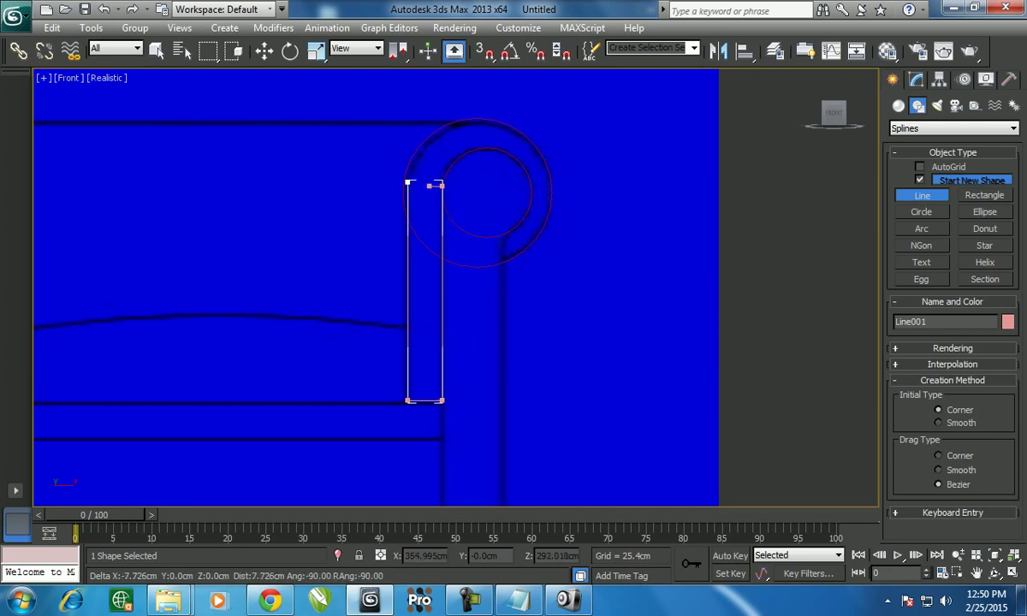
{"action": "left_click", "coordinate": [409, 182]}
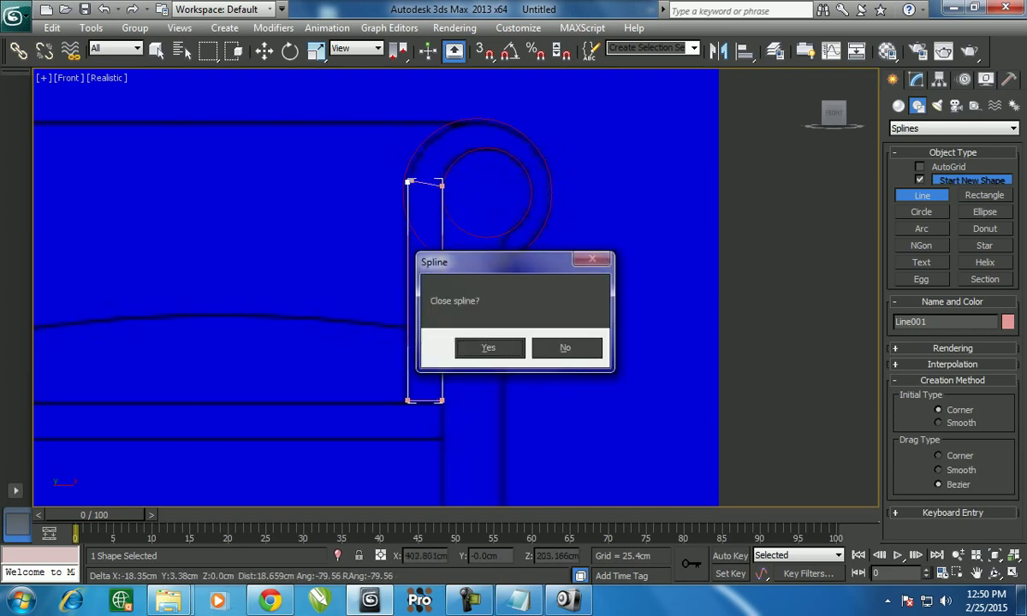
{"action": "key", "text": "Return"}
{"action": "scroll", "coordinate": [463, 257], "scroll_direction": "up", "scroll_amount": 3}
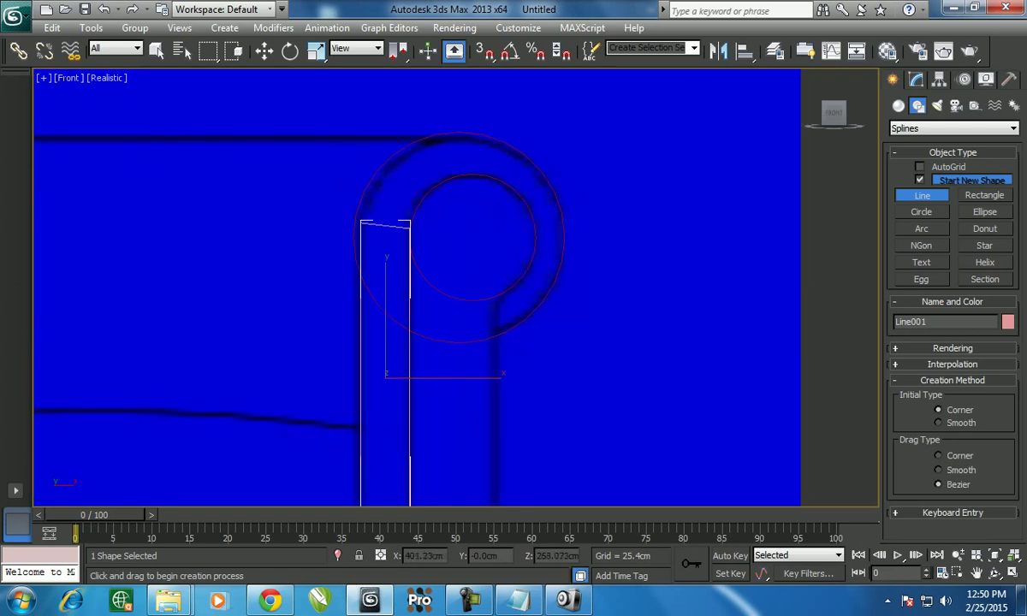
{"action": "left_click", "coordinate": [487, 282]}
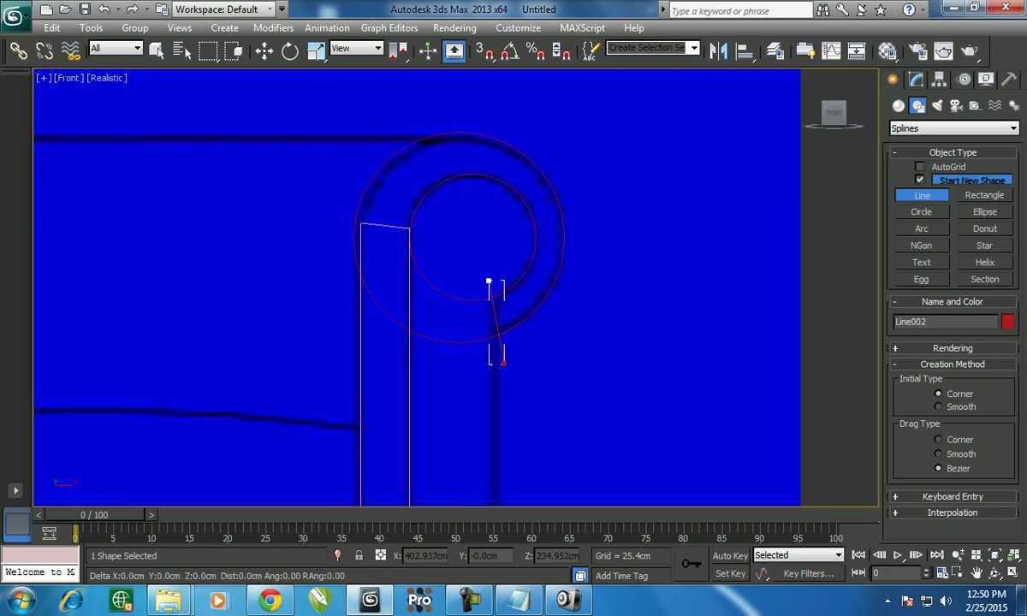
Finish the short Line002 at the arm scroll and return it to top level
{"action": "left_click", "coordinate": [503, 359]}
{"action": "right_click", "coordinate": [503, 360]}
{"action": "key", "text": "w"}
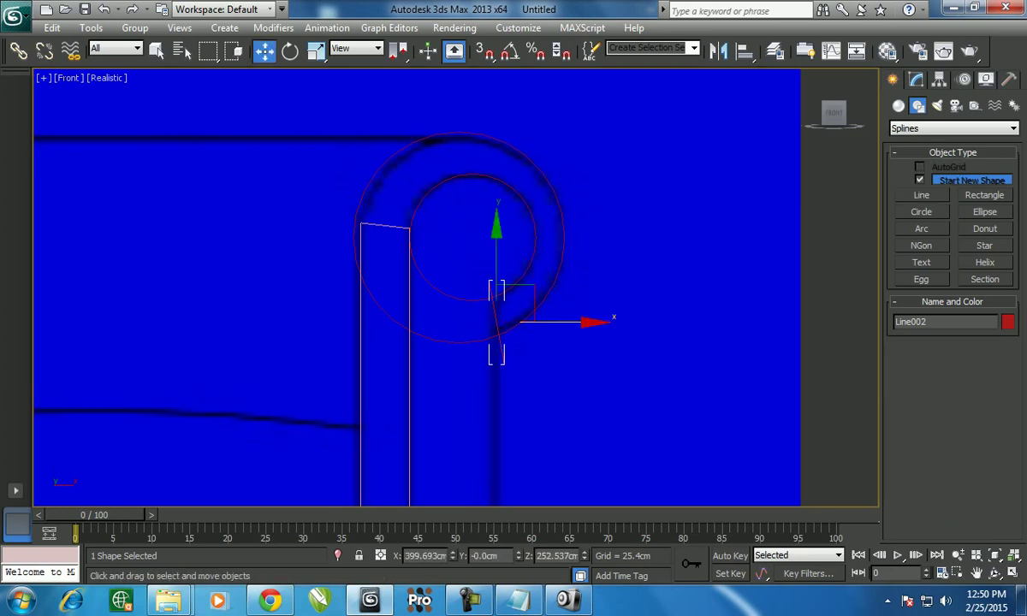
{"action": "middle_click_drag", "start_coordinate": [496, 291], "coordinate": [472, 266]}
{"action": "key", "text": "1"}
{"action": "left_click", "coordinate": [464, 255]}
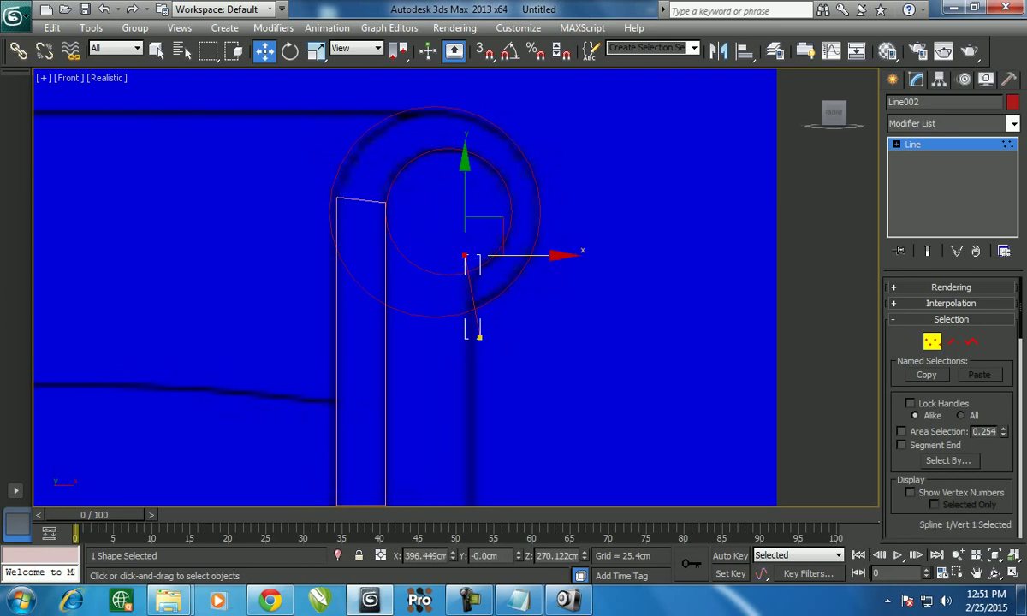
{"action": "right_click", "coordinate": [472, 245]}
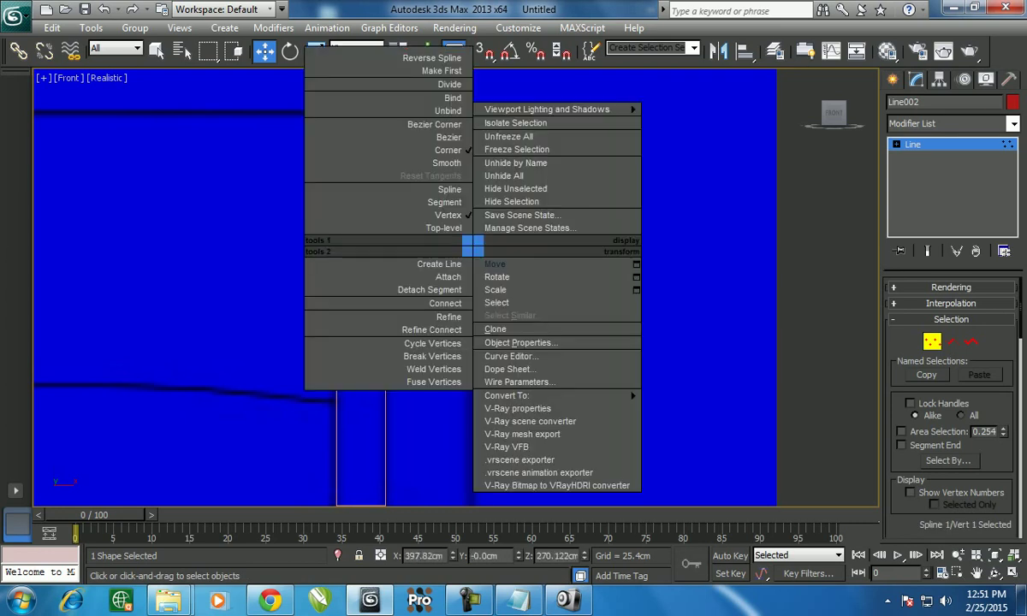
{"action": "left_click", "coordinate": [445, 228]}
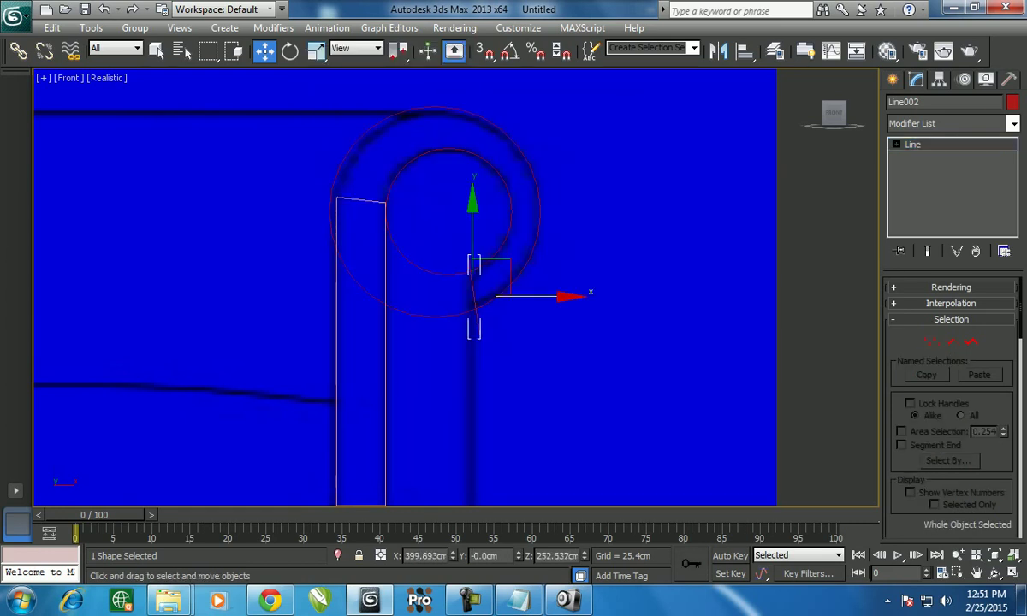
{"action": "middle_click_drag", "start_coordinate": [480, 257], "coordinate": [476, 264]}
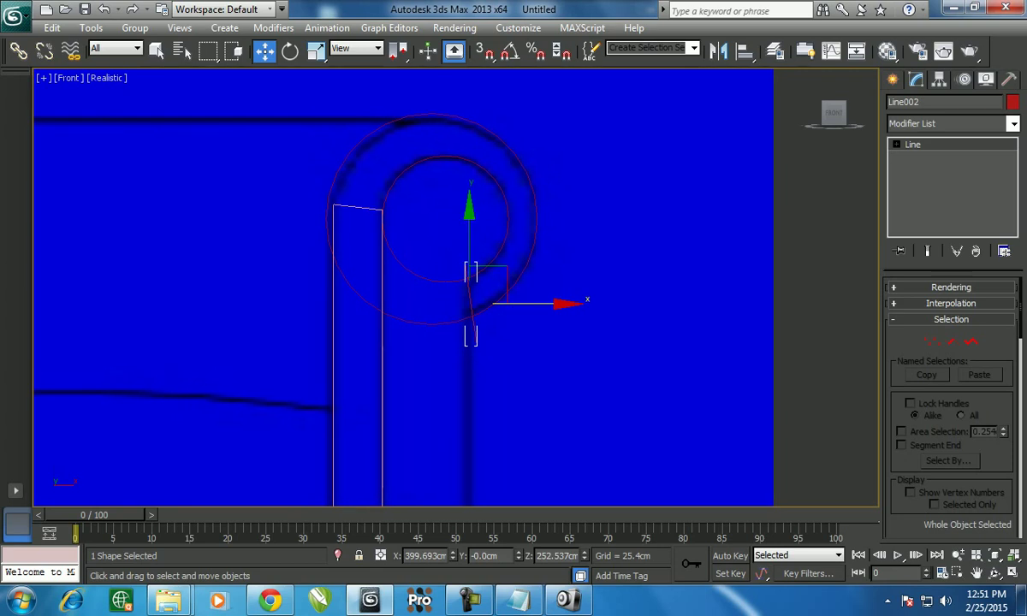
Attach the scroll circle and the upright outline Line001 to Line002
{"action": "right_click", "coordinate": [494, 292]}
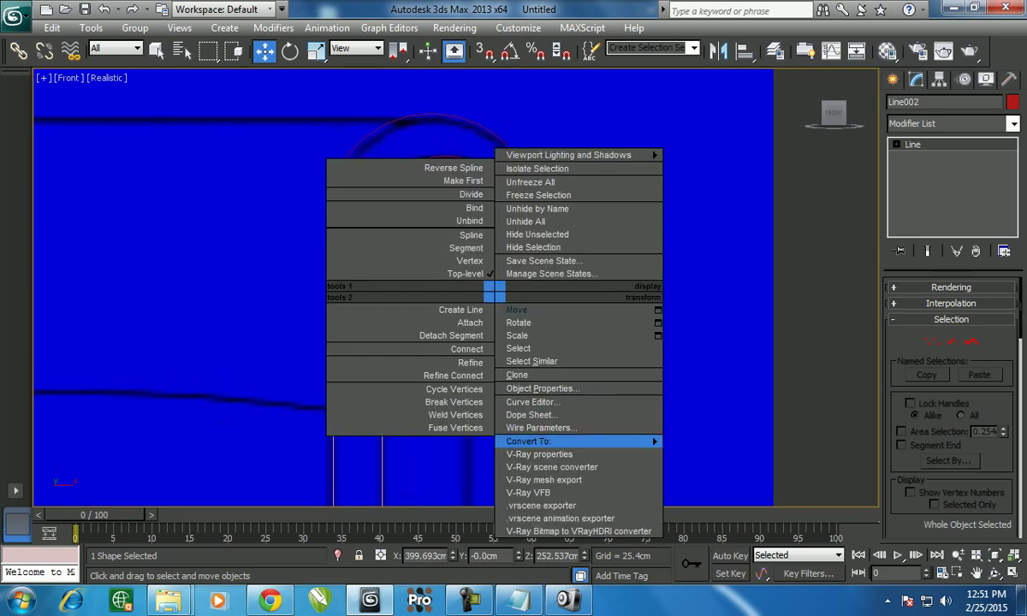
{"action": "left_click", "coordinate": [704, 442]}
{"action": "right_click", "coordinate": [591, 335]}
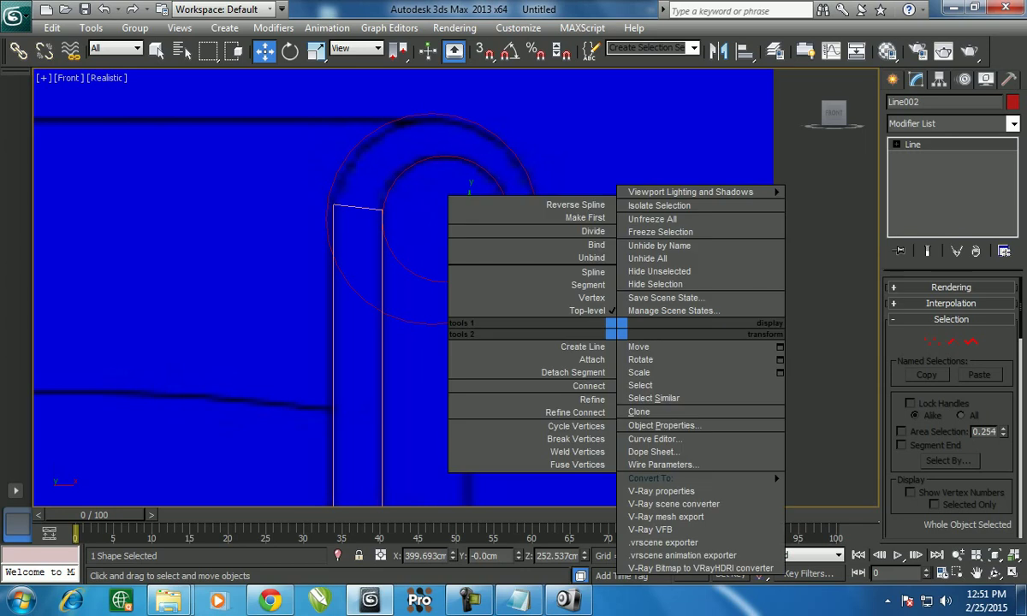
{"action": "left_click", "coordinate": [482, 359]}
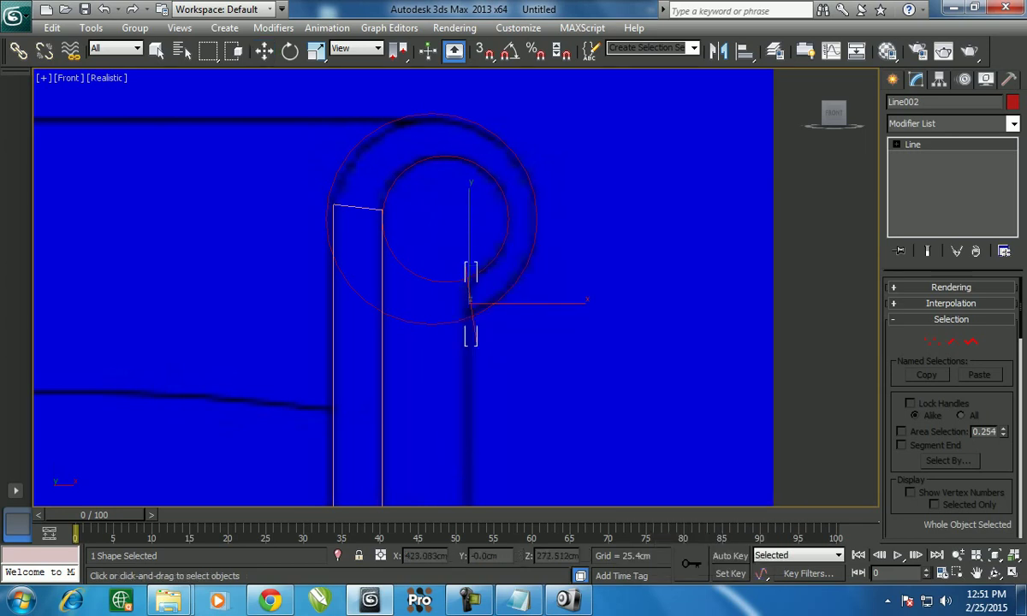
{"action": "left_click", "coordinate": [328, 231]}
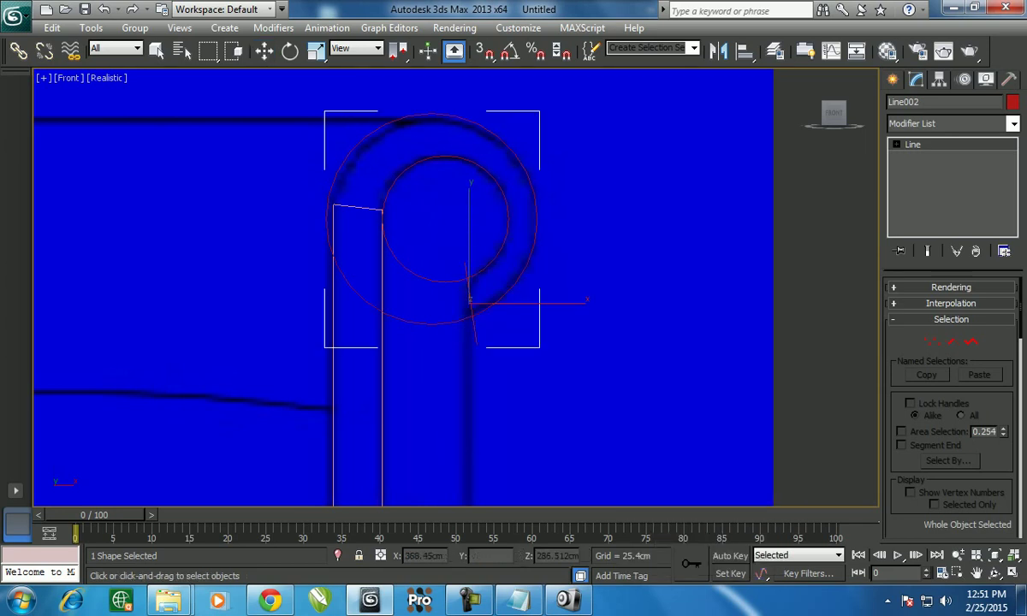
{"action": "left_click", "coordinate": [332, 402]}
{"action": "middle_click_drag", "start_coordinate": [445, 300], "coordinate": [464, 242]}
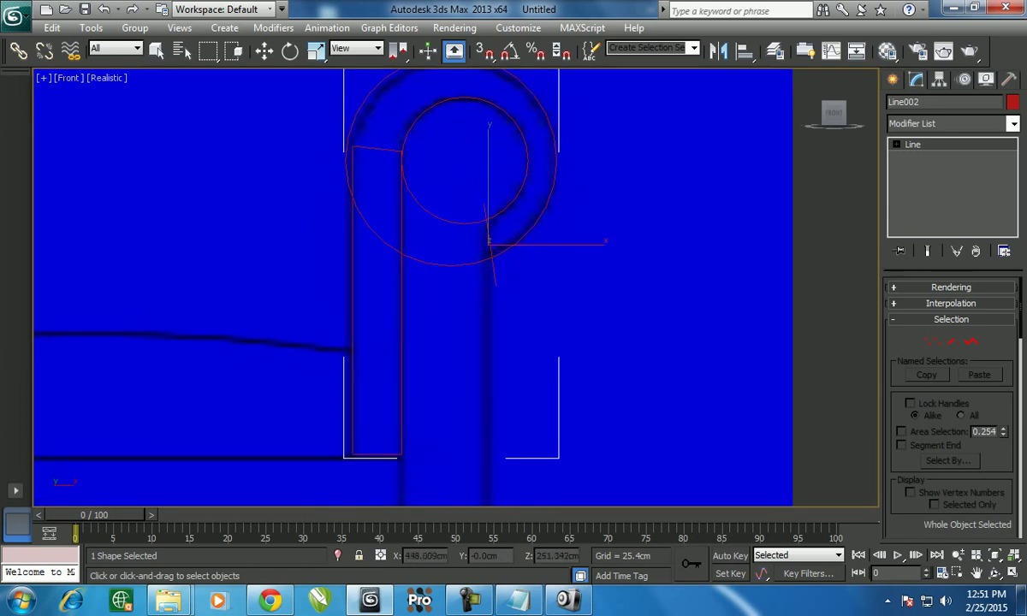
{"action": "left_click", "coordinate": [896, 145]}
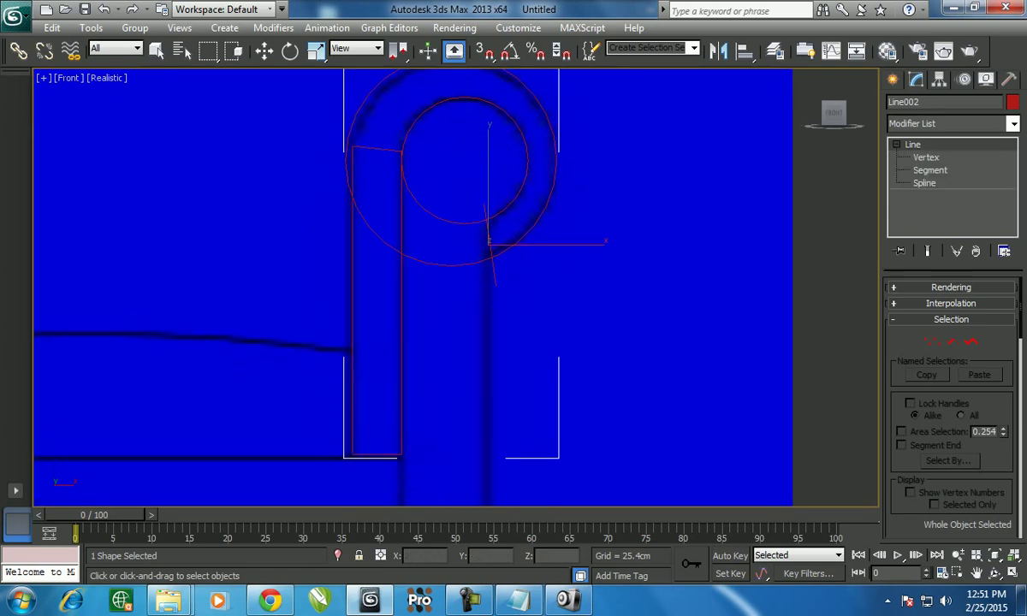
{"action": "left_click", "coordinate": [924, 182]}
{"action": "middle_click_drag", "start_coordinate": [462, 256], "coordinate": [474, 334]}
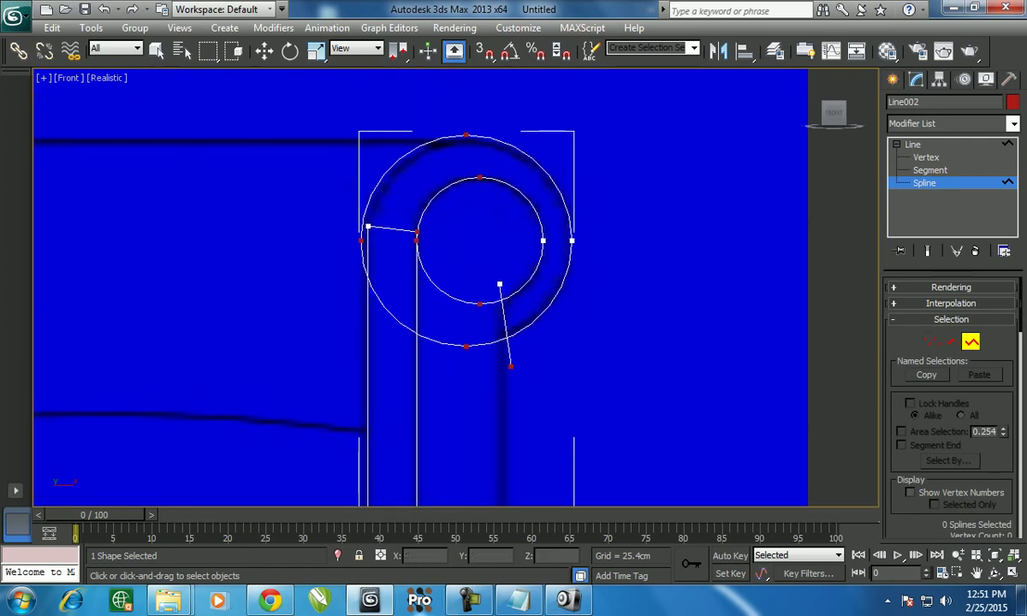
{"action": "left_click", "coordinate": [469, 599]}
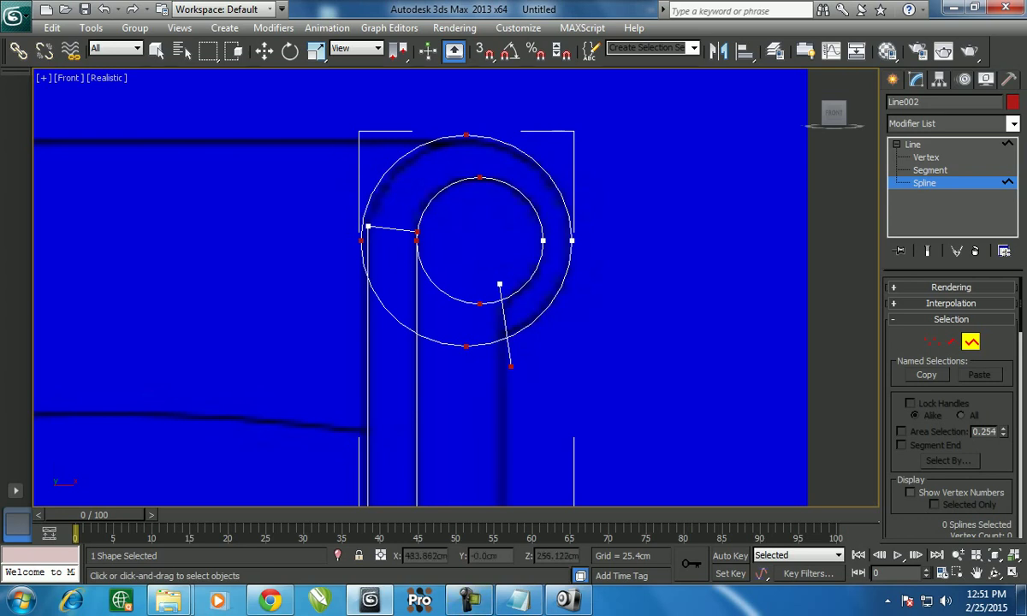
{"action": "scroll", "coordinate": [950, 393], "scroll_direction": "down", "scroll_amount": 5}
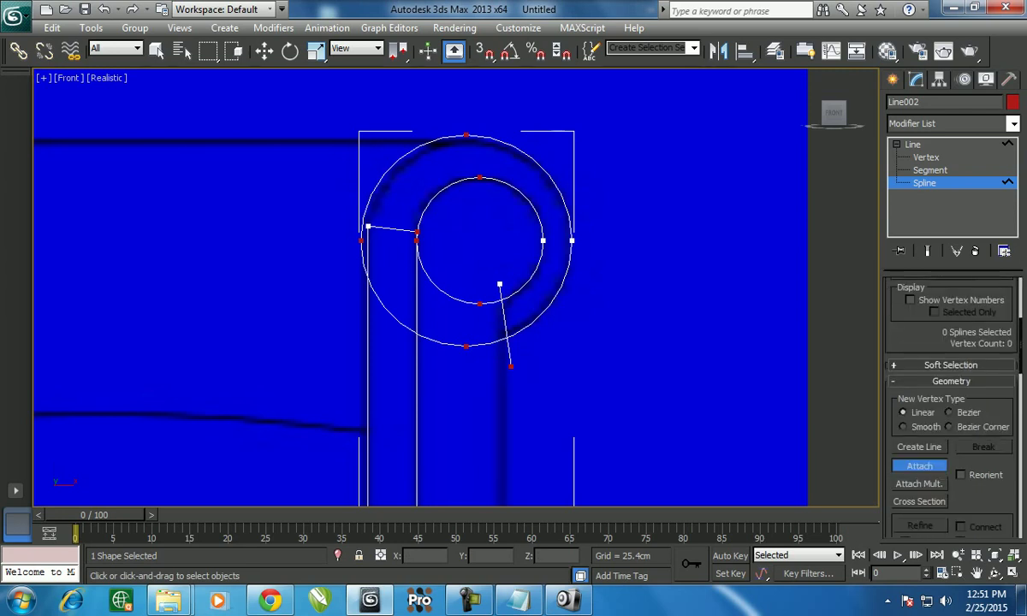
Trim the outer circle's bottom arc and the inner circle's lower-left arc
{"action": "scroll", "coordinate": [950, 393], "scroll_direction": "down", "scroll_amount": 3}
{"action": "scroll", "coordinate": [950, 394], "scroll_direction": "down", "scroll_amount": 2}
{"action": "scroll", "coordinate": [950, 393], "scroll_direction": "down", "scroll_amount": 3}
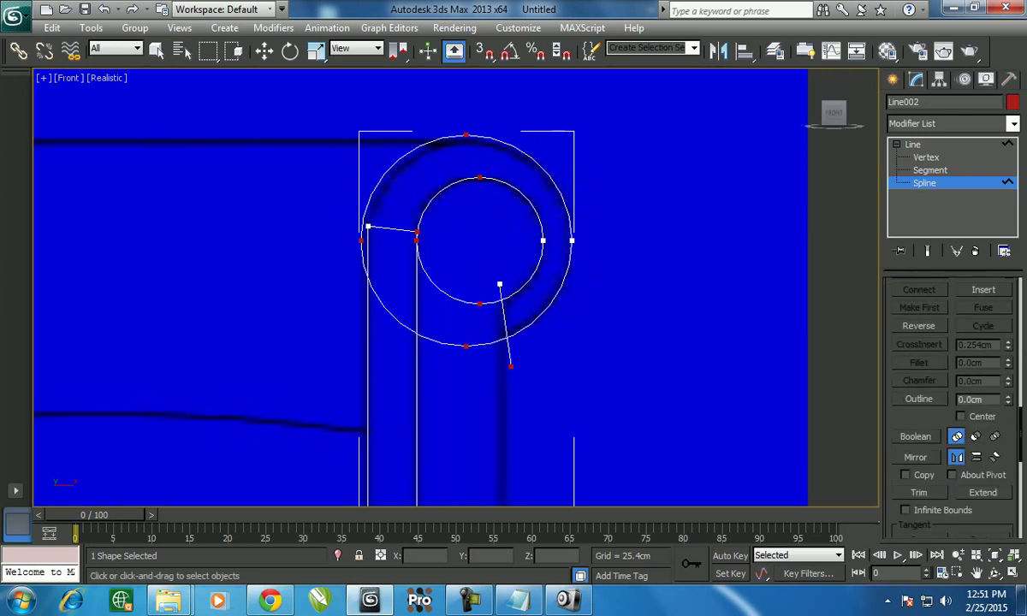
{"action": "scroll", "coordinate": [950, 394], "scroll_direction": "down", "scroll_amount": 2}
{"action": "left_click", "coordinate": [919, 420]}
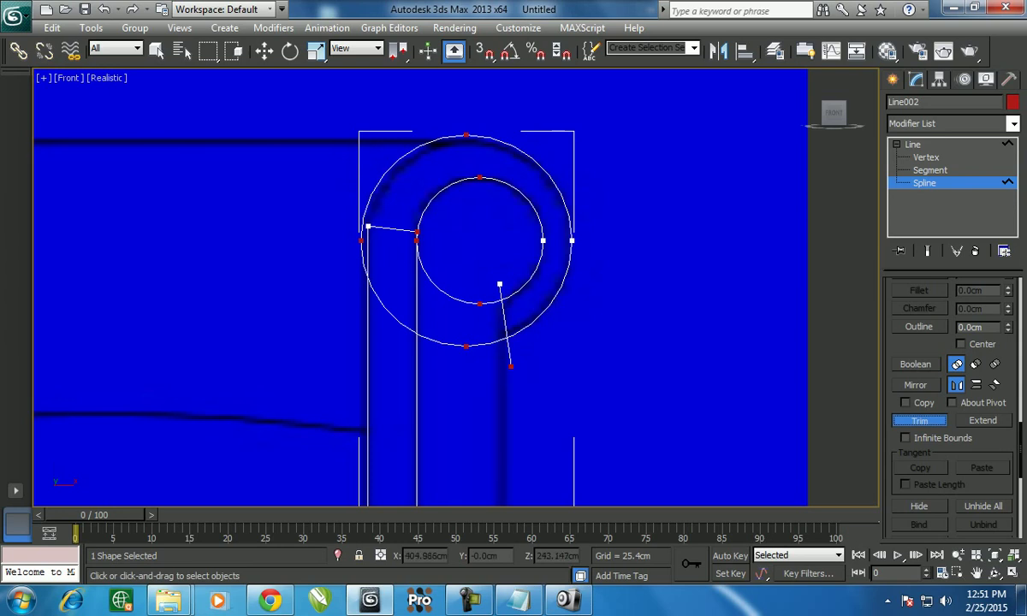
{"action": "left_click", "coordinate": [465, 345]}
{"action": "left_click", "coordinate": [434, 286]}
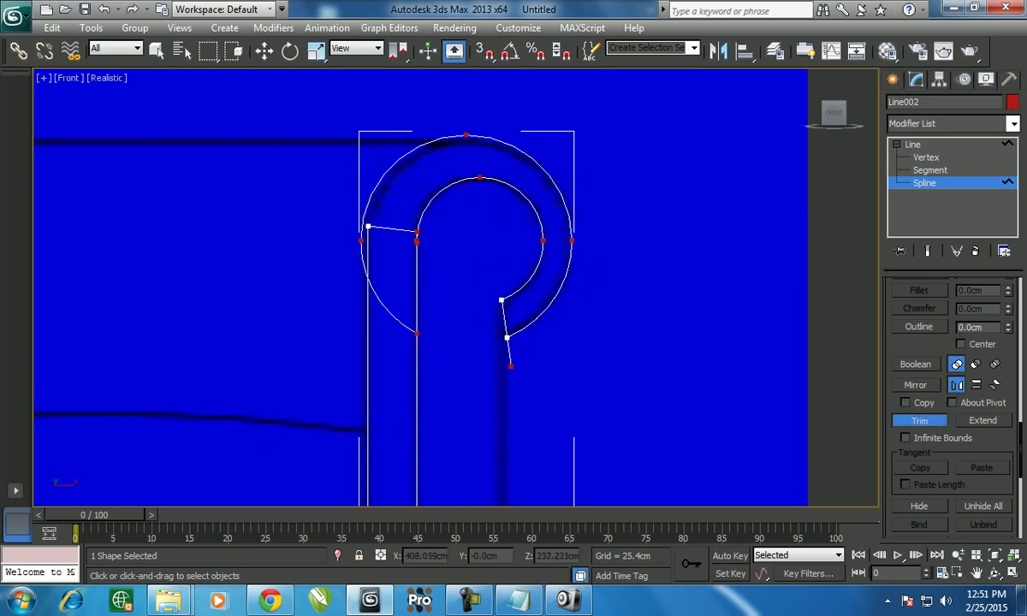
Trim the dangling tails, the outer circle's lower-left arc and the leftover straight piece
{"action": "left_click", "coordinate": [500, 291]}
{"action": "left_click", "coordinate": [509, 352]}
{"action": "scroll", "coordinate": [455, 286], "scroll_direction": "up", "scroll_amount": 2}
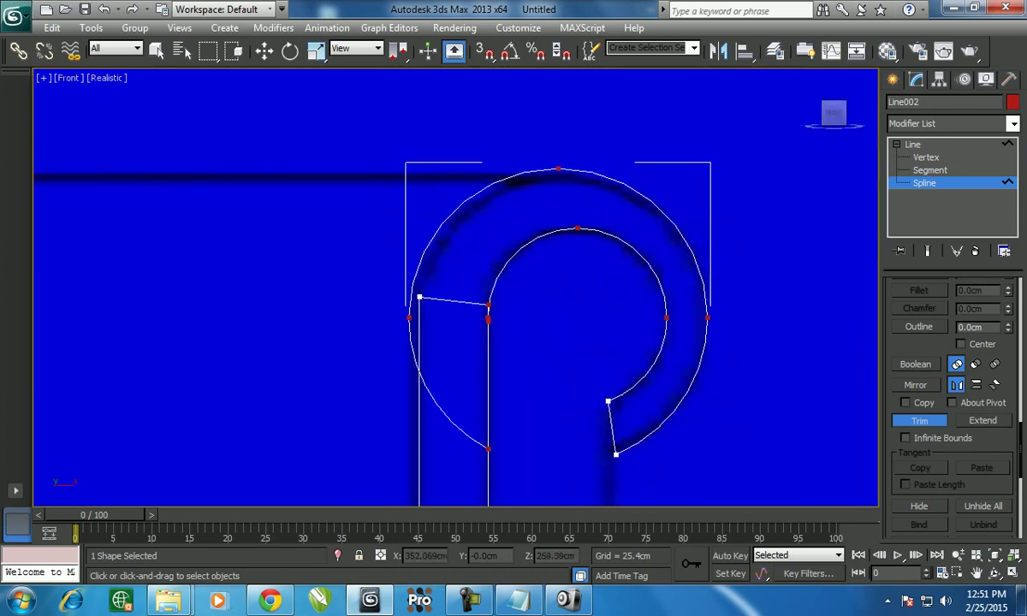
{"action": "left_click", "coordinate": [445, 415]}
{"action": "left_click", "coordinate": [452, 300]}
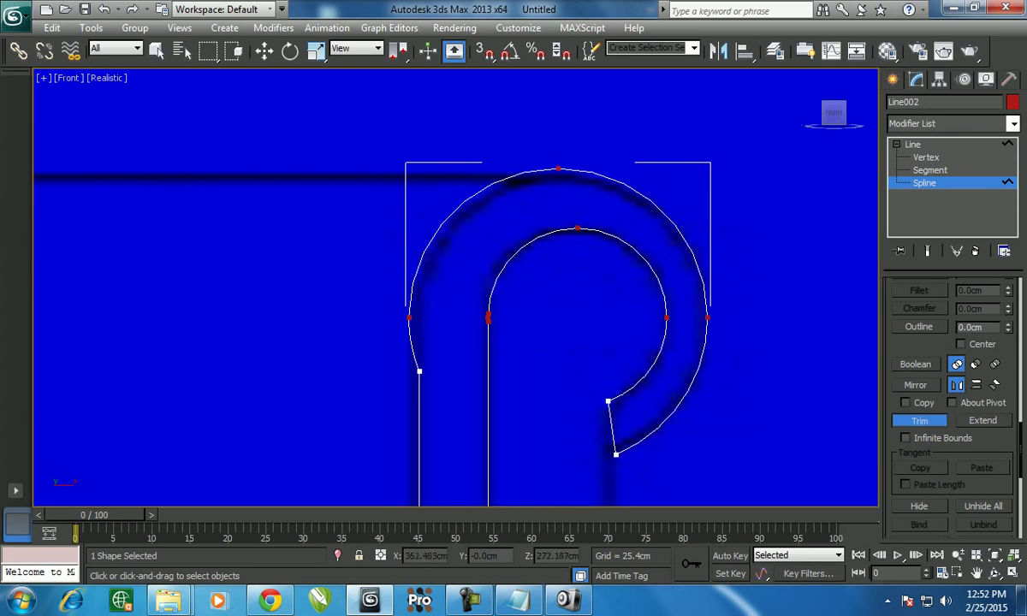
Weld Line002's end vertices at the left break, lower-right end and hook tip
{"action": "scroll", "coordinate": [439, 348], "scroll_direction": "up", "scroll_amount": 1}
{"action": "scroll", "coordinate": [438, 348], "scroll_direction": "up", "scroll_amount": 3}
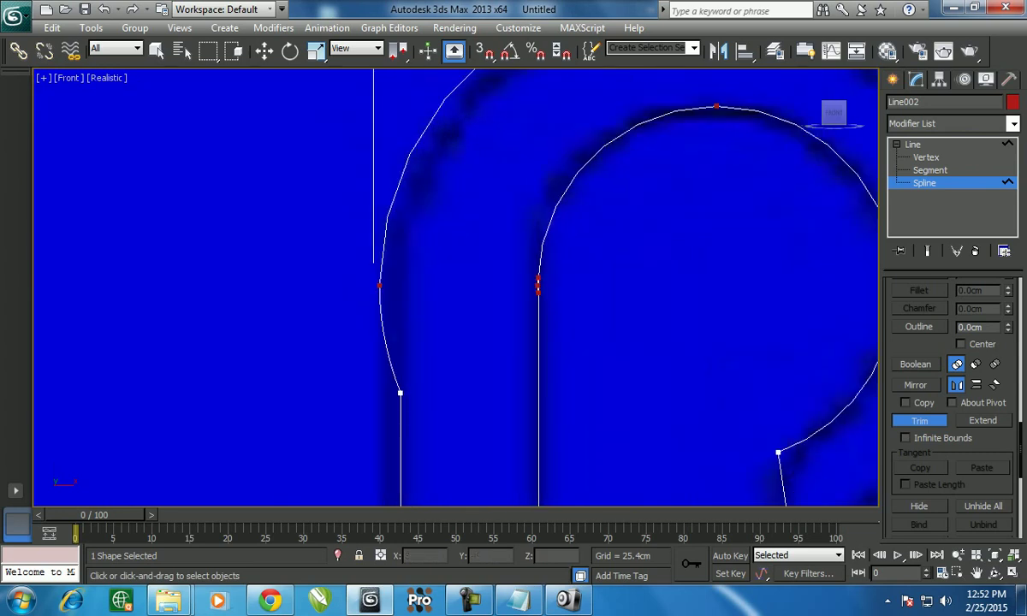
{"action": "left_click", "coordinate": [926, 156]}
{"action": "left_click", "coordinate": [401, 392]}
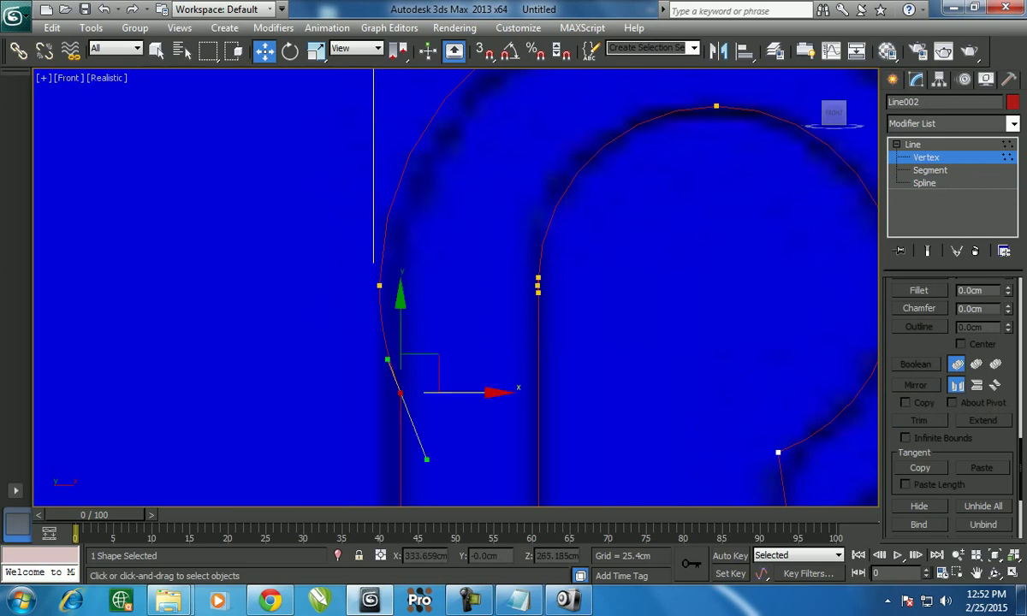
{"action": "scroll", "coordinate": [950, 394], "scroll_direction": "up", "scroll_amount": 5}
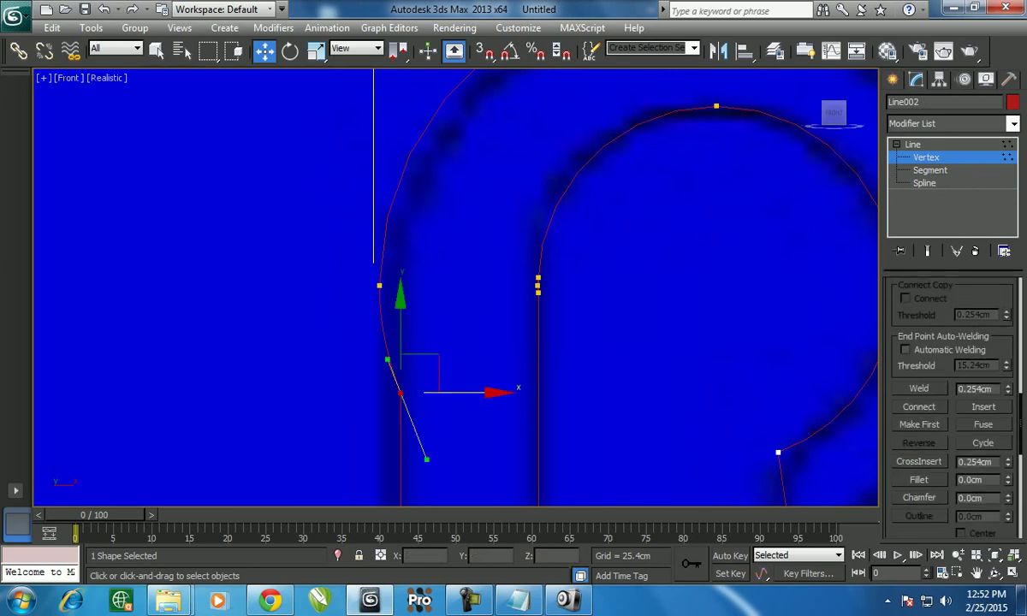
{"action": "left_click", "coordinate": [918, 388]}
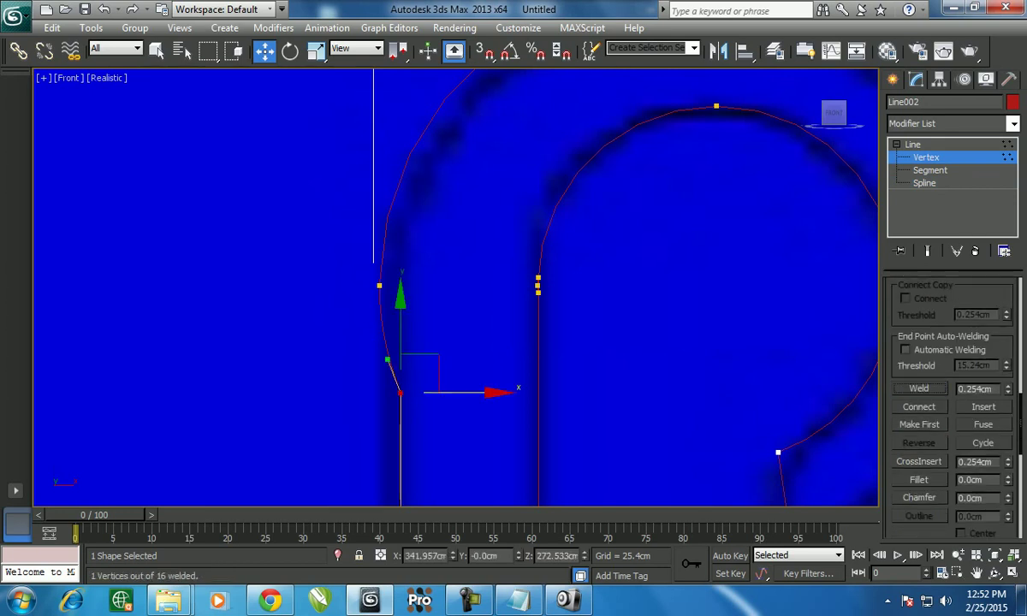
{"action": "middle_click_drag", "start_coordinate": [454, 291], "coordinate": [425, 251]}
{"action": "left_click", "coordinate": [748, 411]}
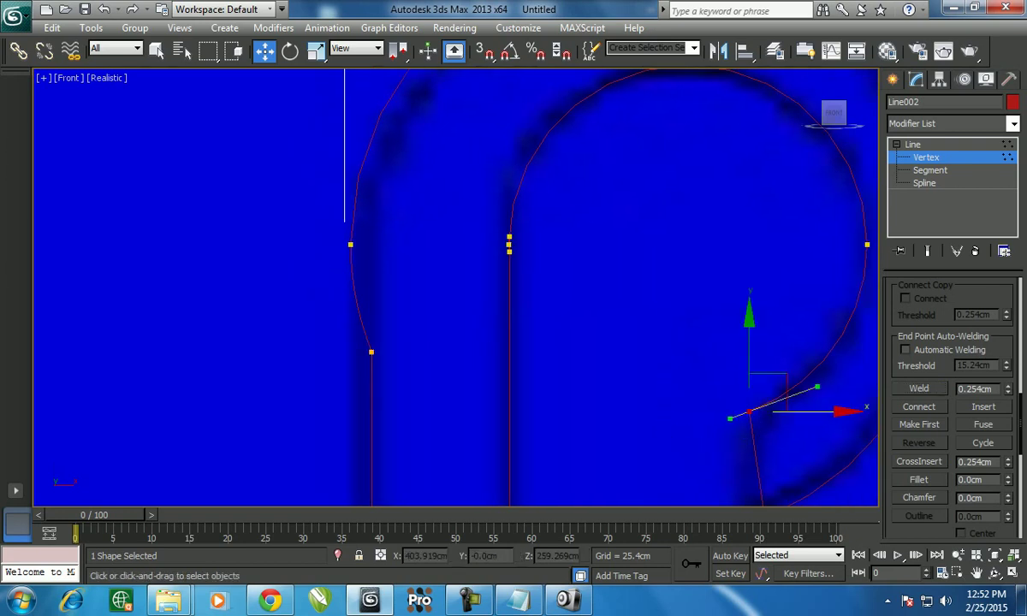
{"action": "left_click", "coordinate": [918, 389]}
{"action": "middle_click_drag", "start_coordinate": [749, 412], "coordinate": [662, 259]}
{"action": "left_click_drag", "start_coordinate": [661, 351], "coordinate": [753, 409]}
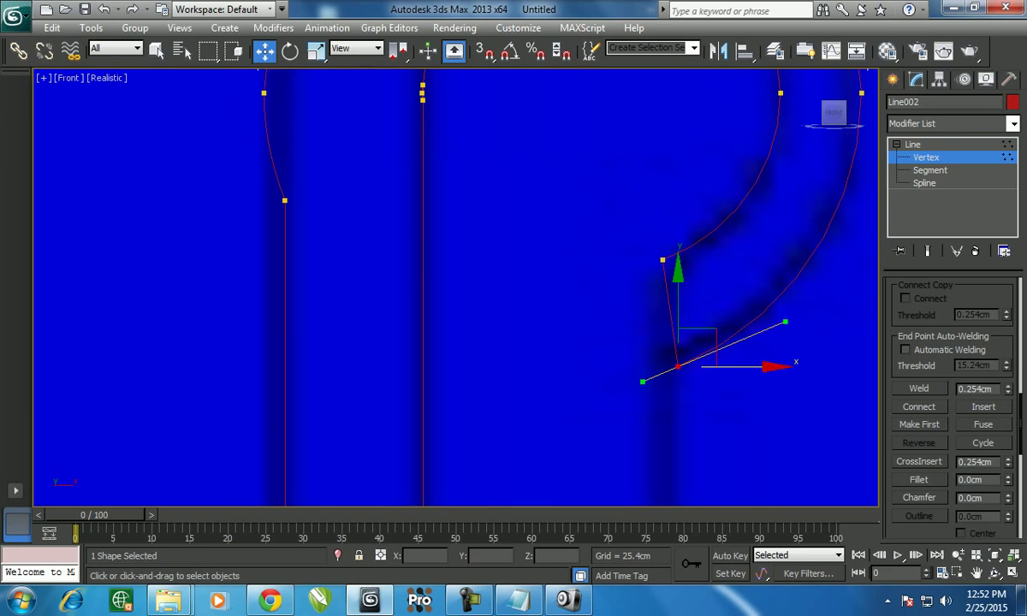
{"action": "left_click", "coordinate": [918, 389]}
Weld the inner-line vertices after raising the weld threshold to 155.194cm
{"action": "middle_click_drag", "start_coordinate": [662, 259], "coordinate": [706, 384]}
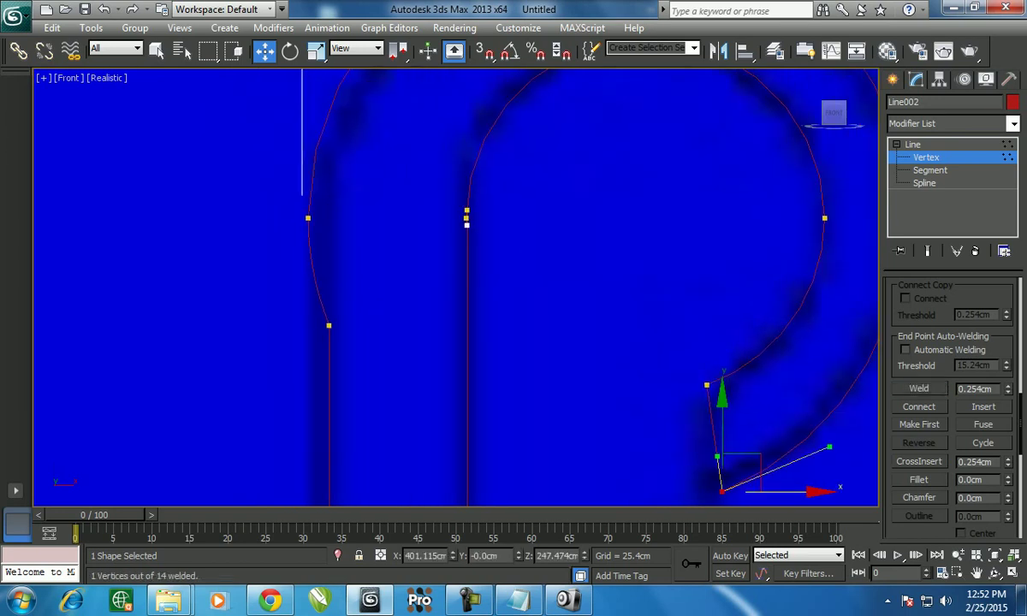
{"action": "left_click_drag", "start_coordinate": [445, 197], "coordinate": [492, 239]}
{"action": "left_click", "coordinate": [918, 389]}
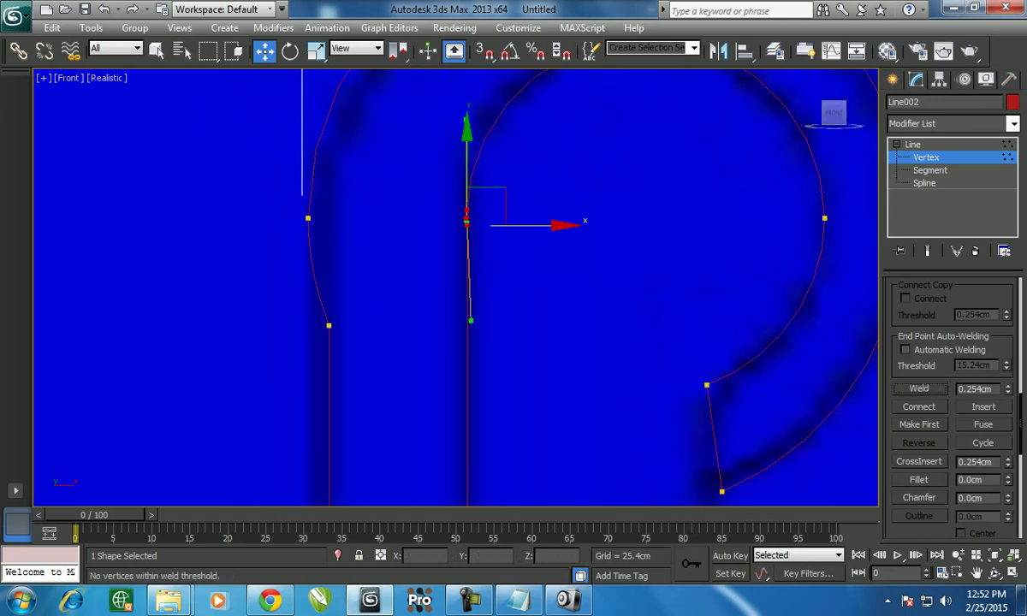
{"action": "left_click_drag", "start_coordinate": [1008, 388], "coordinate": [1007, 342]}
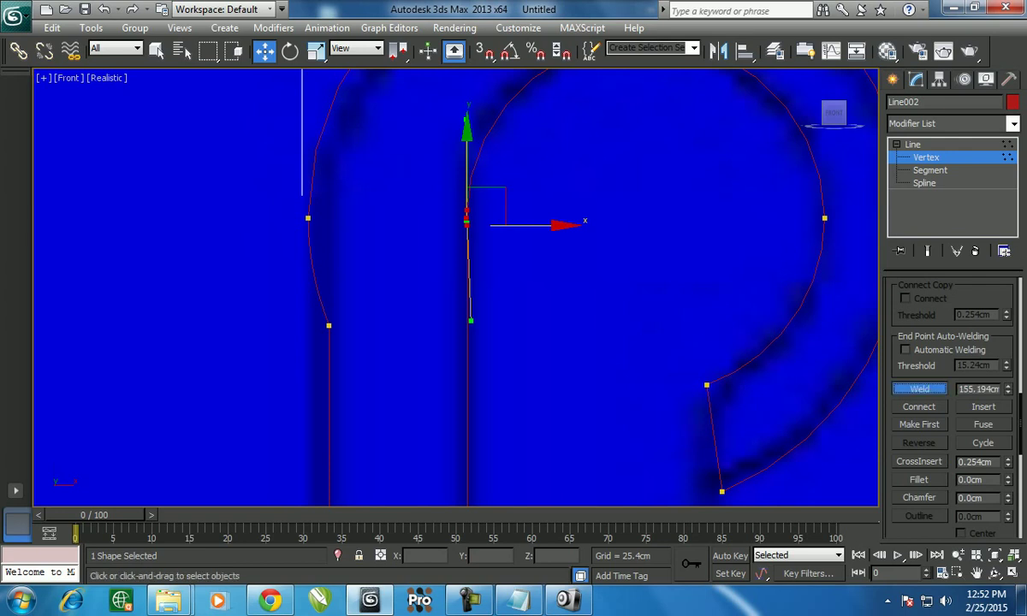
{"action": "left_click", "coordinate": [918, 388]}
Move the left vertex and rotate its Bezier tangent to smooth the left curve
{"action": "left_click", "coordinate": [329, 325]}
{"action": "middle_click_drag", "start_coordinate": [360, 329], "coordinate": [389, 334]}
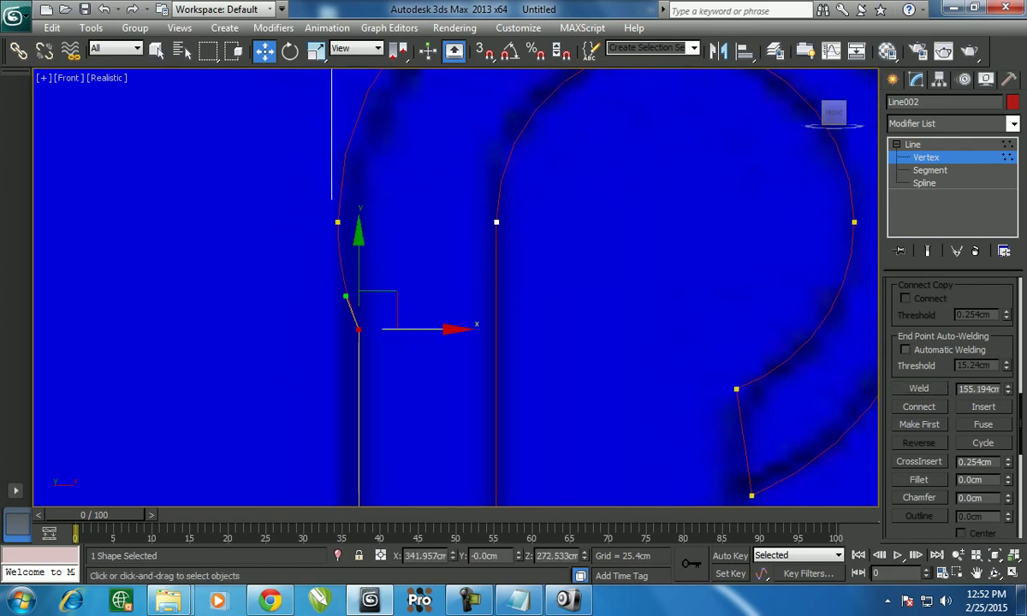
{"action": "left_click", "coordinate": [337, 222]}
{"action": "middle_click_drag", "start_coordinate": [337, 222], "coordinate": [333, 363]}
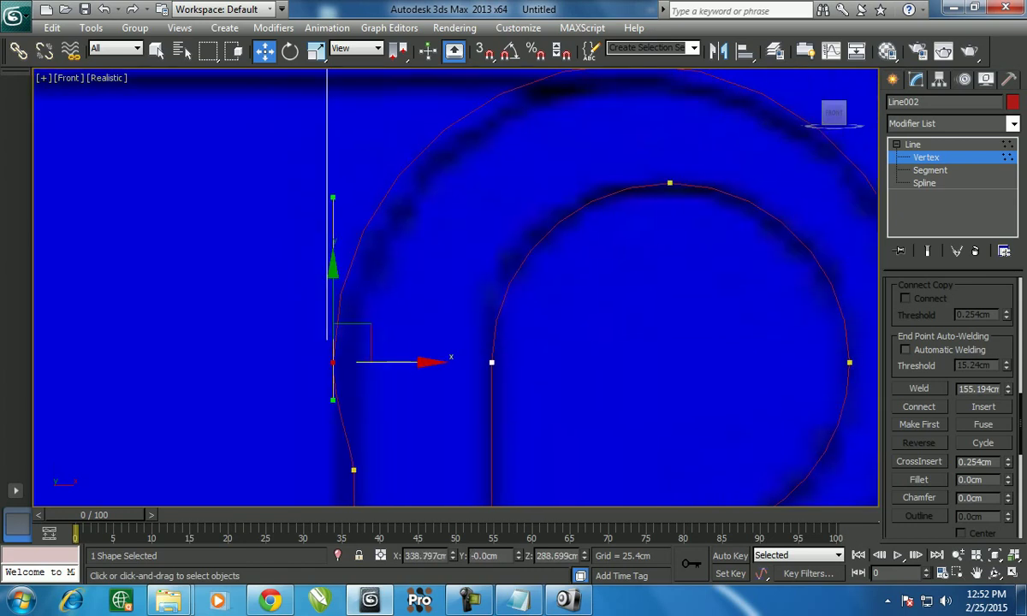
{"action": "mouse_move", "coordinate": [351, 342]}
{"action": "left_mouse_down"}
{"action": "mouse_move", "coordinate": [374, 318]}
{"action": "mouse_move", "coordinate": [356, 342]}
{"action": "left_mouse_up"}
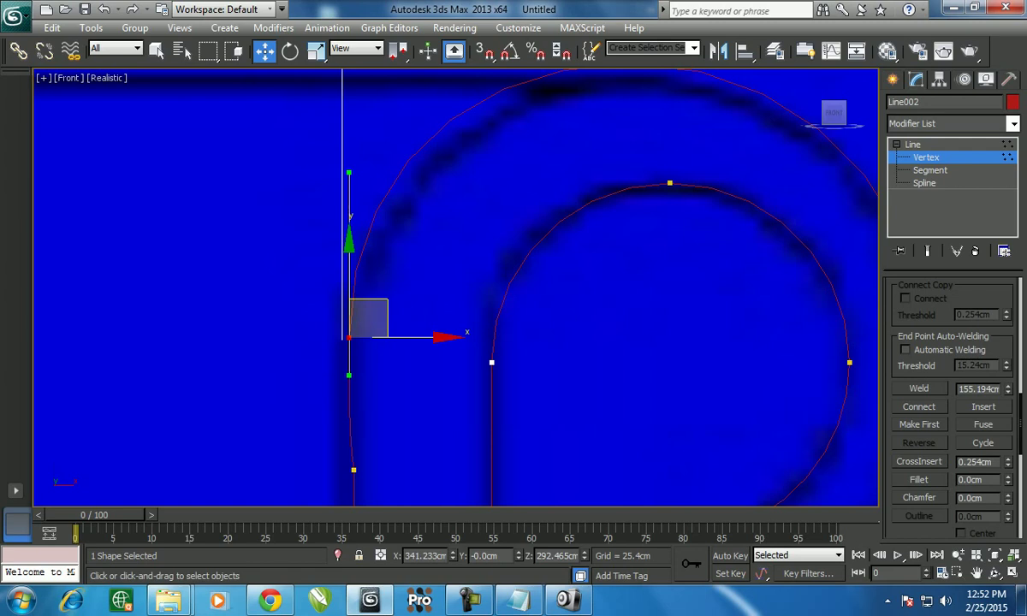
{"action": "left_click_drag", "start_coordinate": [348, 173], "coordinate": [372, 177]}
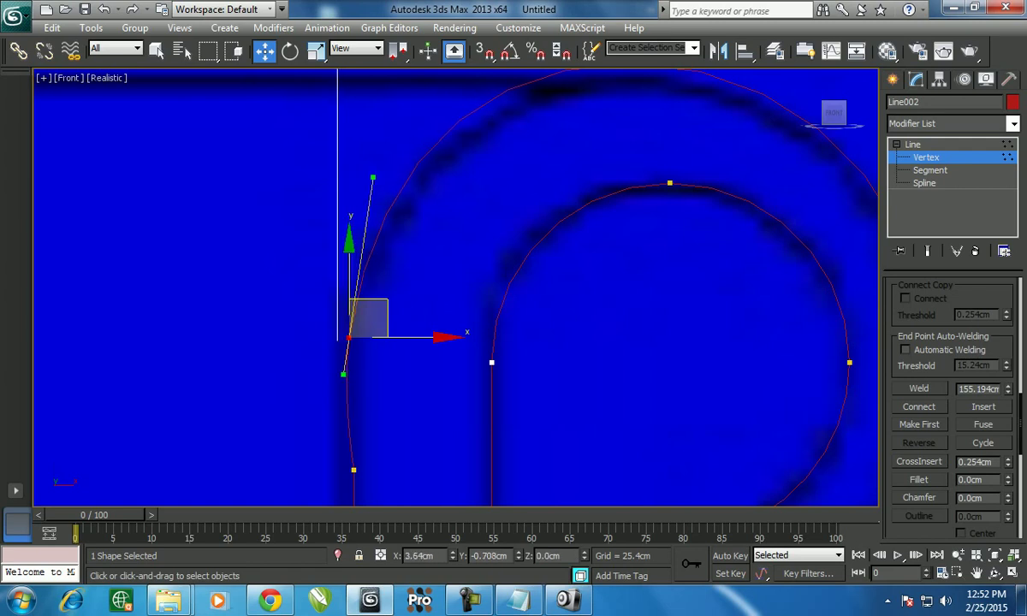
{"action": "left_click_drag", "start_coordinate": [349, 336], "coordinate": [365, 279]}
{"action": "middle_click_drag", "start_coordinate": [513, 257], "coordinate": [521, 383]}
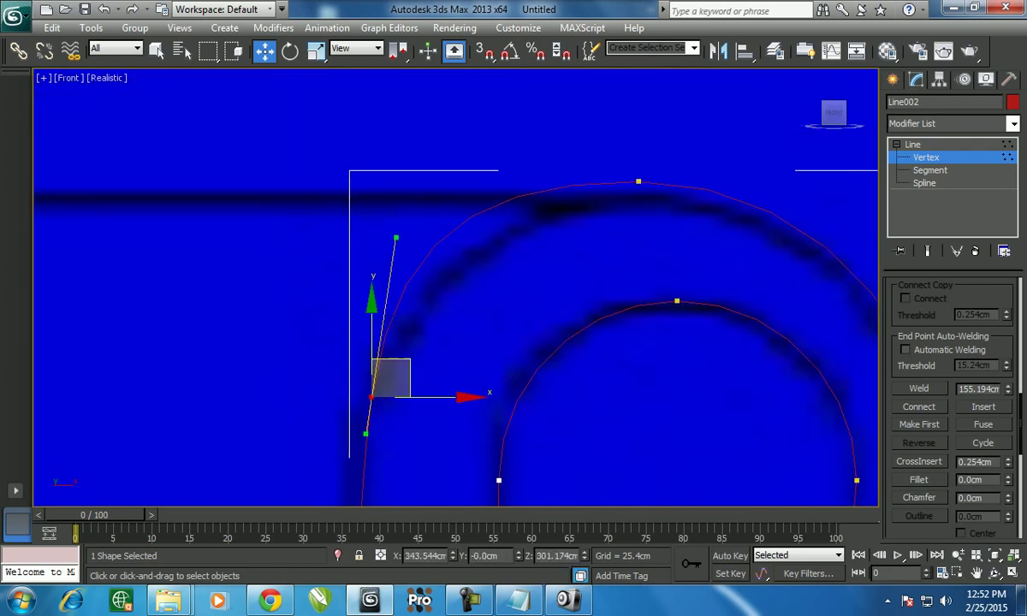
Lower the outer arc's top vertex slightly and frame the whole P-shaped profile
{"action": "left_click_drag", "start_coordinate": [573, 161], "coordinate": [654, 209]}
{"action": "right_click", "coordinate": [494, 202]}
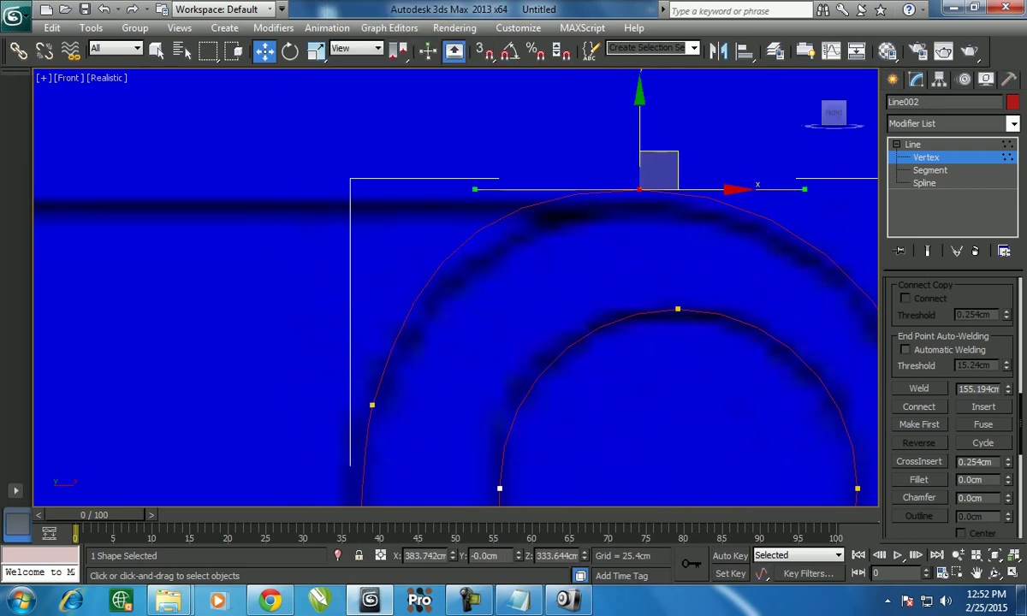
{"action": "mouse_move", "coordinate": [639, 189]}
{"action": "left_mouse_down"}
{"action": "mouse_move", "coordinate": [642, 203]}
{"action": "mouse_move", "coordinate": [667, 212]}
{"action": "left_mouse_up"}
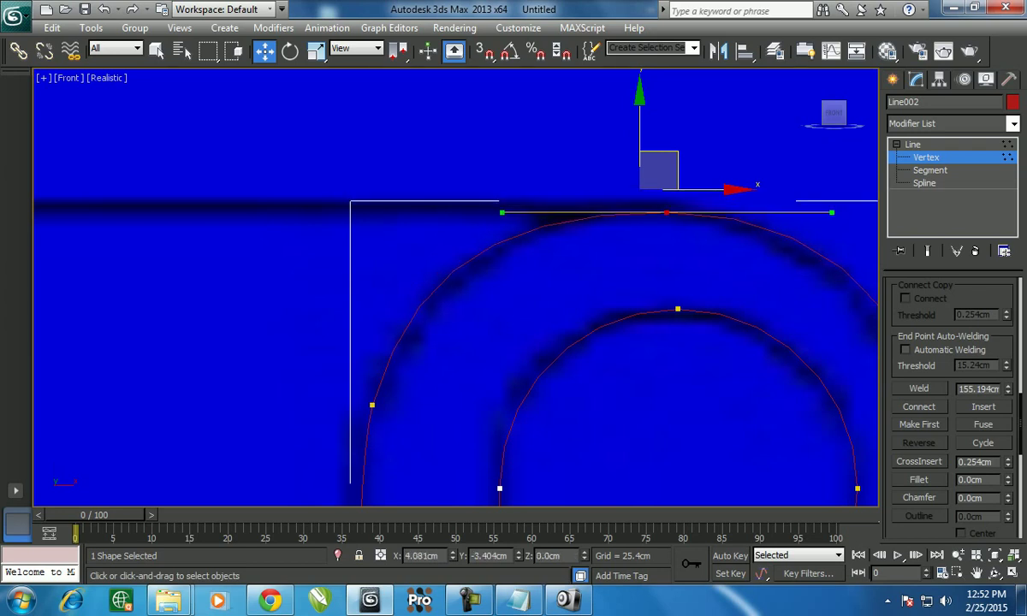
{"action": "scroll", "coordinate": [428, 291], "scroll_direction": "down", "scroll_amount": 4}
{"action": "scroll", "coordinate": [428, 291], "scroll_direction": "down", "scroll_amount": 2}
{"action": "middle_click_drag", "start_coordinate": [427, 290], "coordinate": [440, 235]}
{"action": "mouse_move", "coordinate": [513, 385]}
{"action": "middle_mouse_down"}
{"action": "mouse_move", "coordinate": [531, 140]}
{"action": "mouse_move", "coordinate": [547, 196]}
{"action": "mouse_move", "coordinate": [547, 382]}
{"action": "middle_mouse_up"}
{"action": "scroll", "coordinate": [462, 306], "scroll_direction": "up", "scroll_amount": 2}
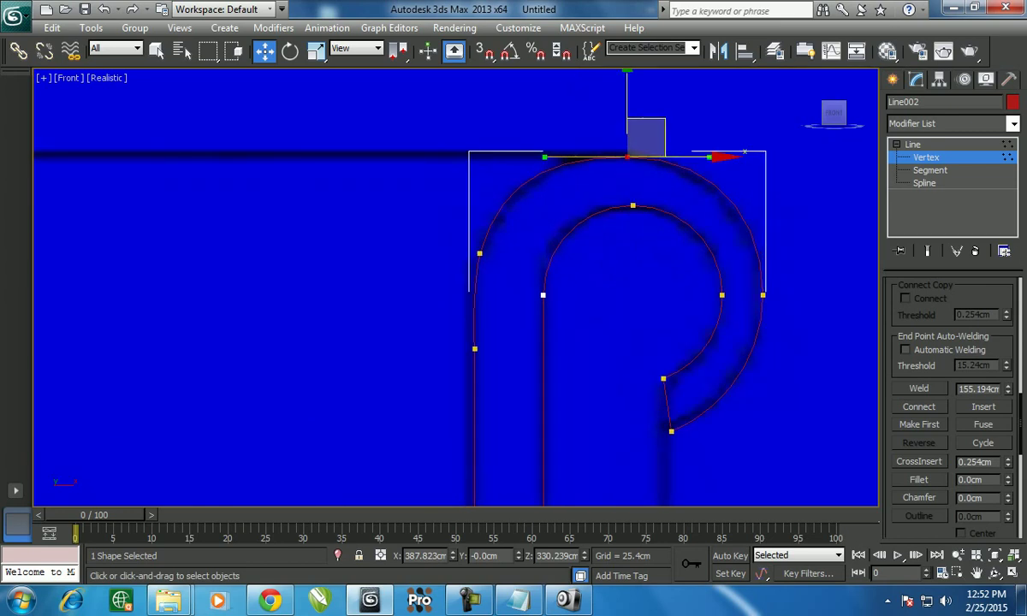
{"action": "scroll", "coordinate": [472, 80], "scroll_direction": "down", "scroll_amount": 4}
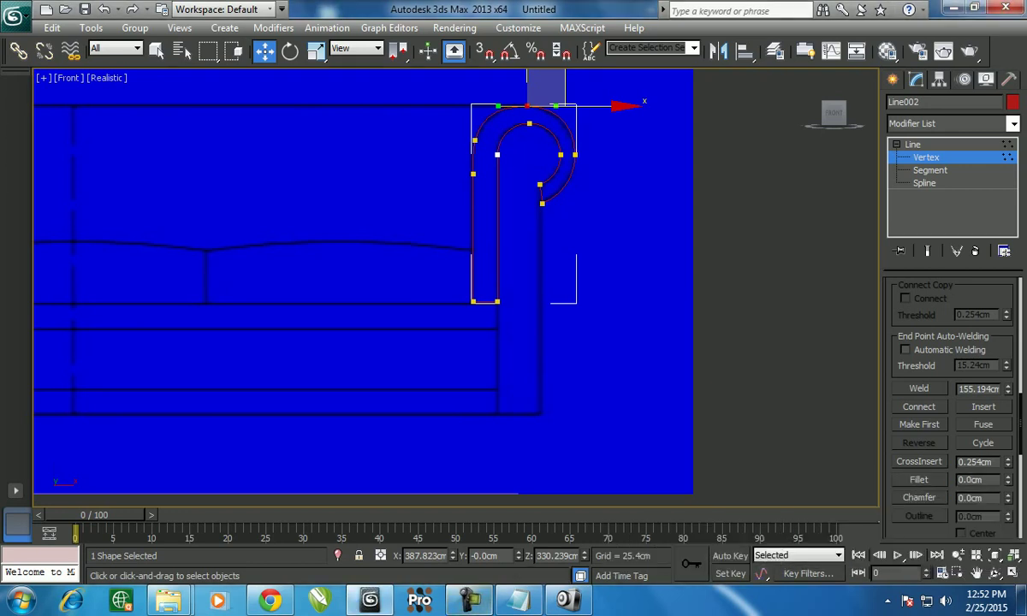
Switch to Perspective view and return the arm profile to Top-level editing
{"action": "mouse_move", "coordinate": [473, 80]}
{"action": "middle_mouse_down"}
{"action": "mouse_move", "coordinate": [540, 135]}
{"action": "mouse_move", "coordinate": [556, 187]}
{"action": "mouse_move", "coordinate": [463, 272]}
{"action": "middle_mouse_up"}
{"action": "key", "text": "p"}
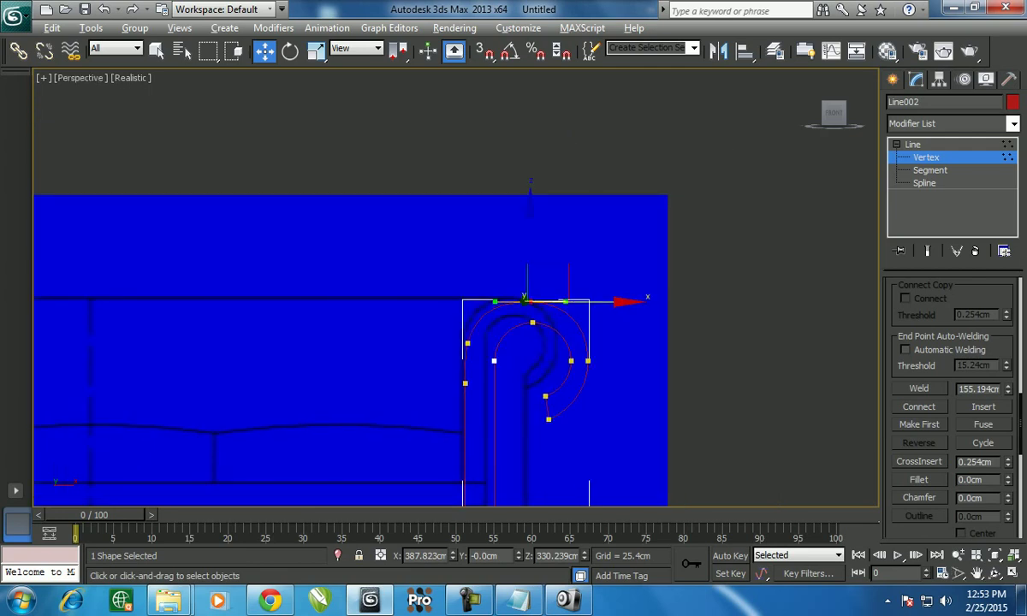
{"action": "middle_click_drag", "start_coordinate": [466, 330], "coordinate": [492, 329], "text": "alt"}
{"action": "right_click", "coordinate": [492, 329]}
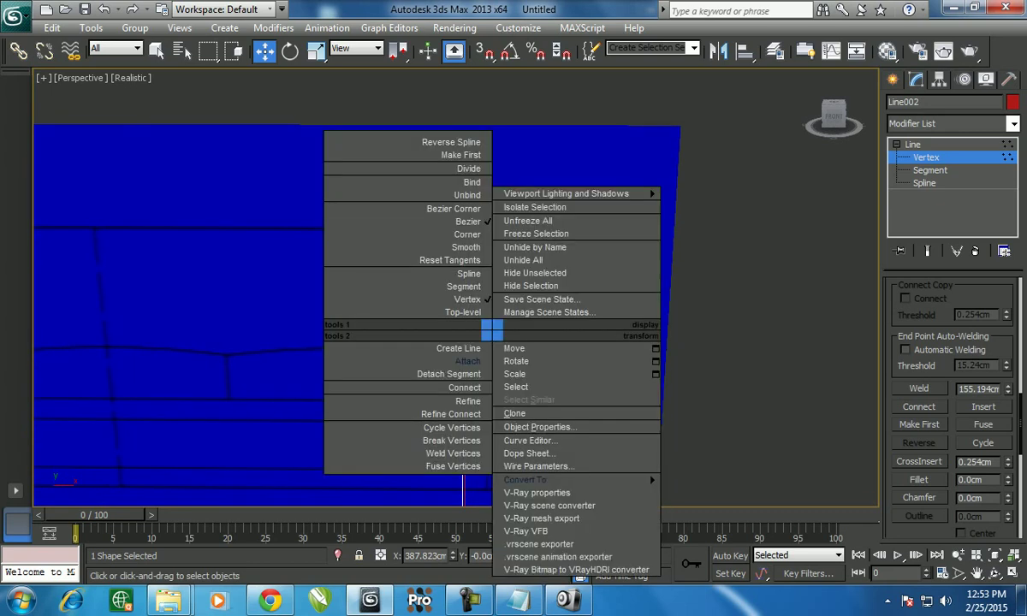
{"action": "left_click", "coordinate": [466, 312]}
{"action": "scroll", "coordinate": [479, 342], "scroll_direction": "up", "scroll_amount": 2}
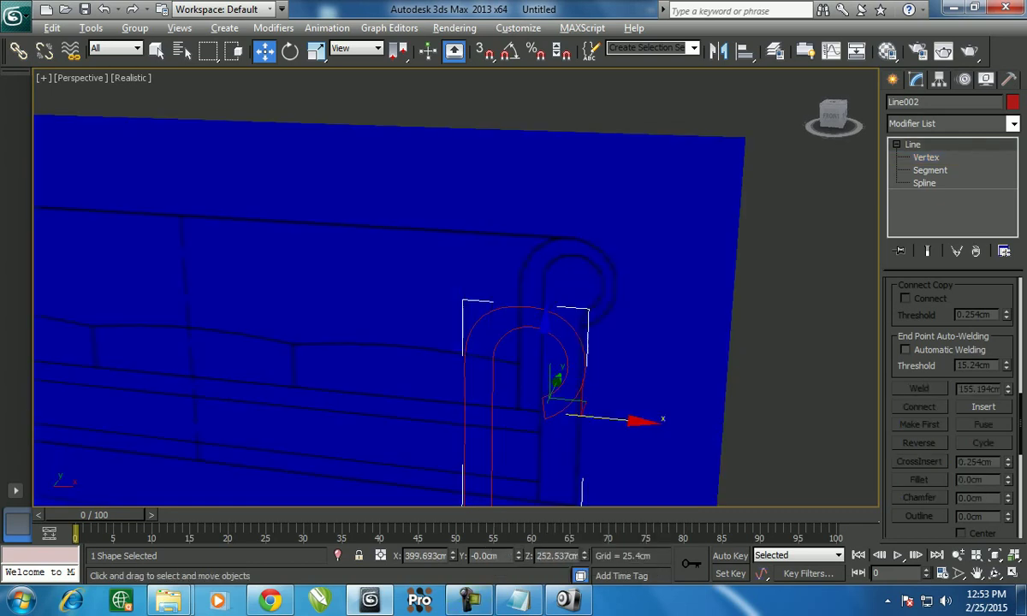
{"action": "scroll", "coordinate": [513, 342], "scroll_direction": "down", "scroll_amount": 3}
{"action": "scroll", "coordinate": [513, 342], "scroll_direction": "down", "scroll_amount": 2}
Orbit to show wall and floor, then select Rectangle001 on the floor
{"action": "mouse_move", "coordinate": [513, 342]}
{"action": "middle_mouse_down", "text": "alt"}
{"action": "mouse_move", "coordinate": [547, 342]}
{"action": "mouse_move", "coordinate": [479, 342]}
{"action": "mouse_move", "coordinate": [530, 343]}
{"action": "middle_mouse_up", "text": "alt"}
{"action": "scroll", "coordinate": [412, 416], "scroll_direction": "up", "scroll_amount": 1}
{"action": "scroll", "coordinate": [412, 416], "scroll_direction": "up", "scroll_amount": 1}
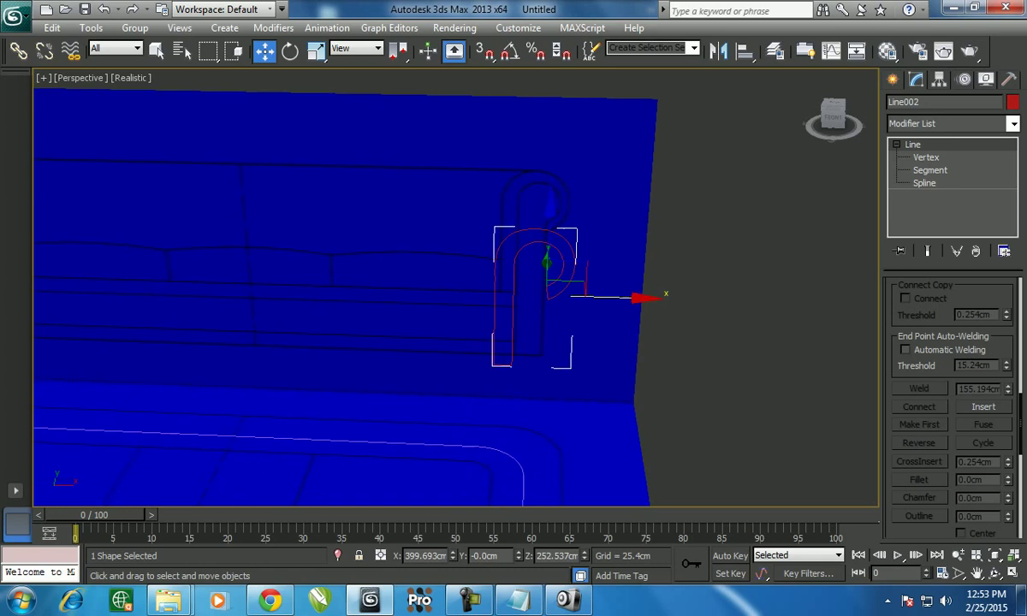
{"action": "scroll", "coordinate": [412, 416], "scroll_direction": "up", "scroll_amount": 1}
{"action": "middle_click_drag", "start_coordinate": [479, 342], "coordinate": [556, 261]}
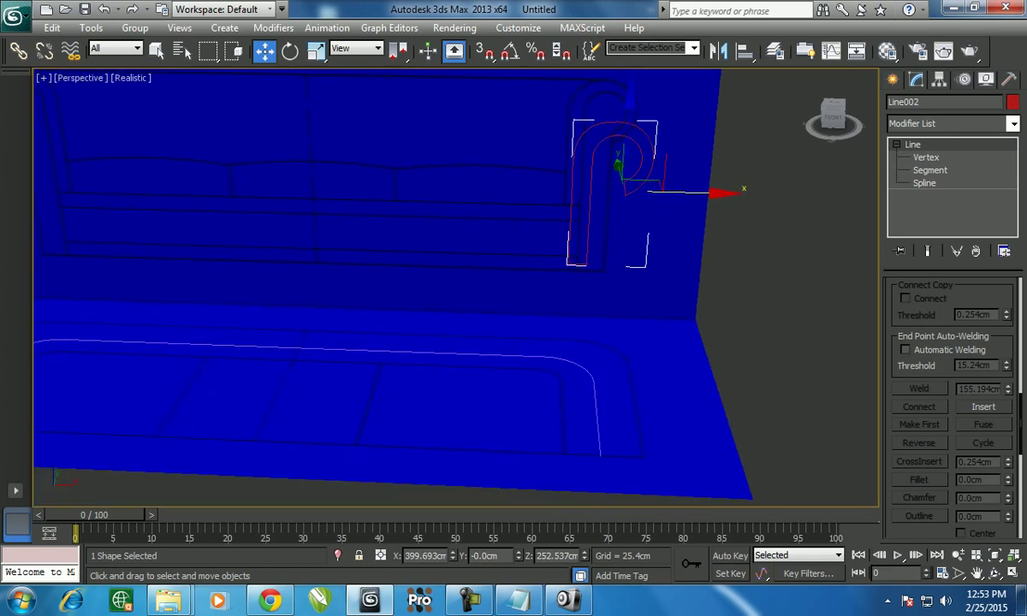
{"action": "left_click", "coordinate": [274, 349]}
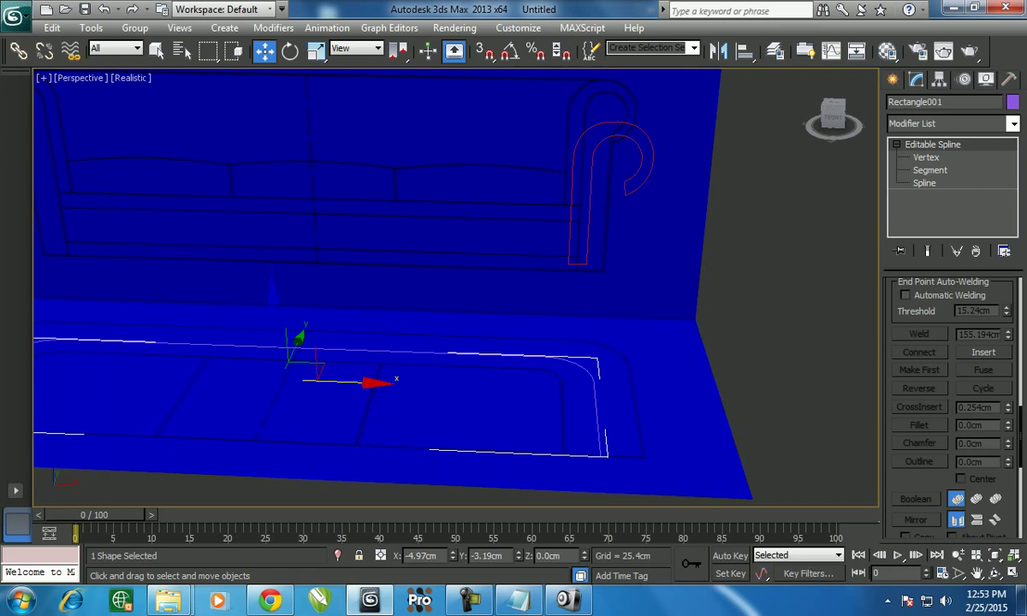
Frame Rectangle001 from above and expand its Interpolation rollout
{"action": "middle_click_drag", "start_coordinate": [445, 342], "coordinate": [518, 334]}
{"action": "scroll", "coordinate": [950, 385], "scroll_direction": "up", "scroll_amount": 3}
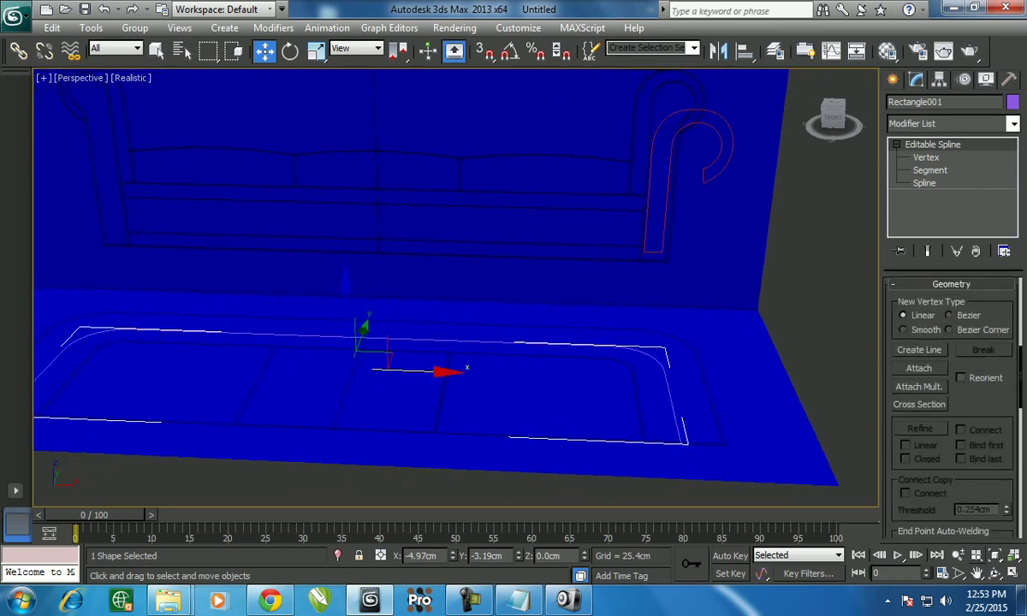
{"action": "scroll", "coordinate": [950, 385], "scroll_direction": "up", "scroll_amount": 3}
{"action": "scroll", "coordinate": [950, 385], "scroll_direction": "up", "scroll_amount": 3}
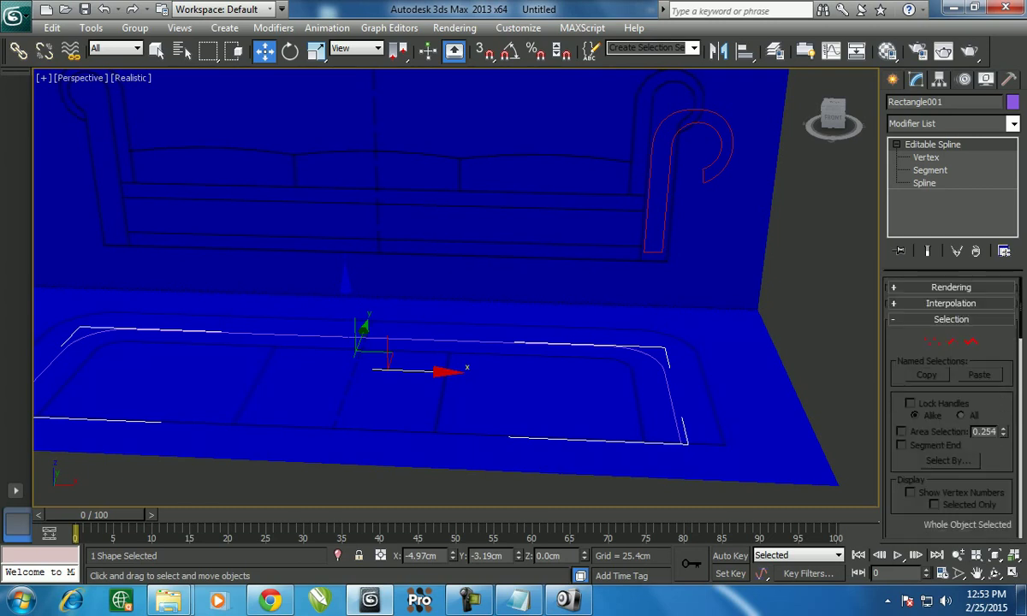
{"action": "left_click", "coordinate": [950, 303]}
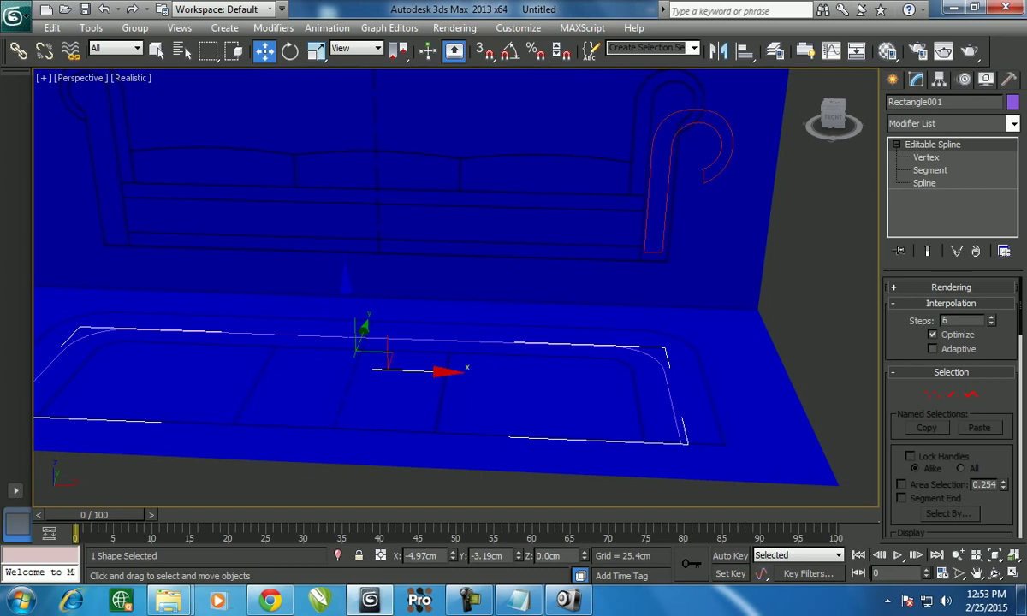
{"action": "middle_click_drag", "start_coordinate": [428, 300], "coordinate": [427, 266], "text": "alt"}
{"action": "scroll", "coordinate": [856, 342], "scroll_direction": "up", "scroll_amount": 2}
{"action": "scroll", "coordinate": [856, 342], "scroll_direction": "up", "scroll_amount": 2}
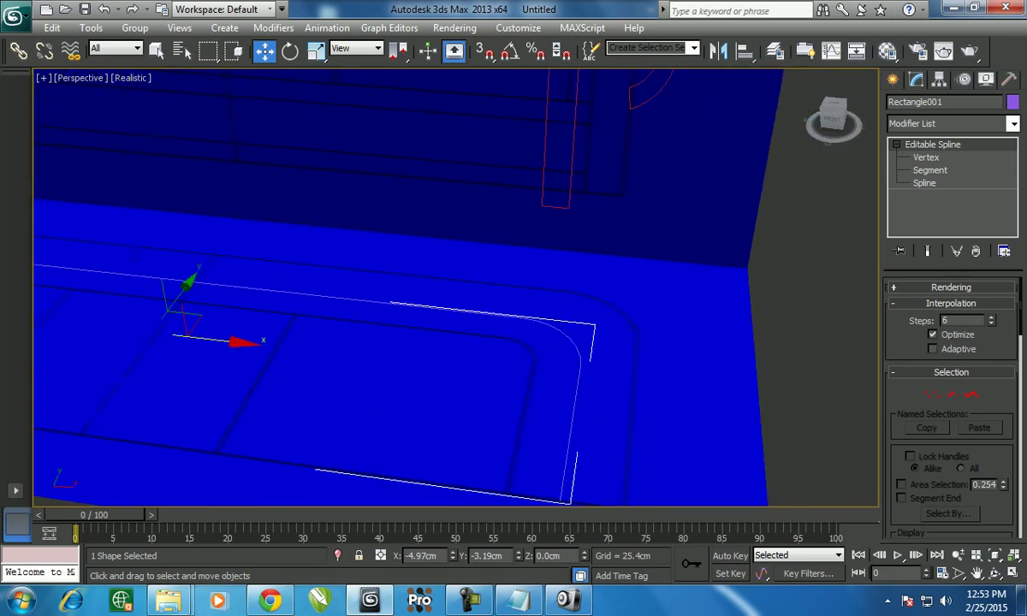
Set Rectangle001's interpolation Steps to 2
{"action": "type", "text": "0"}
{"action": "key", "text": "Return"}
{"action": "type", "text": "1"}
{"action": "key", "text": "Return"}
{"action": "type", "text": "2"}
{"action": "key", "text": "Return"}
{"action": "scroll", "coordinate": [462, 239], "scroll_direction": "down", "scroll_amount": 2}
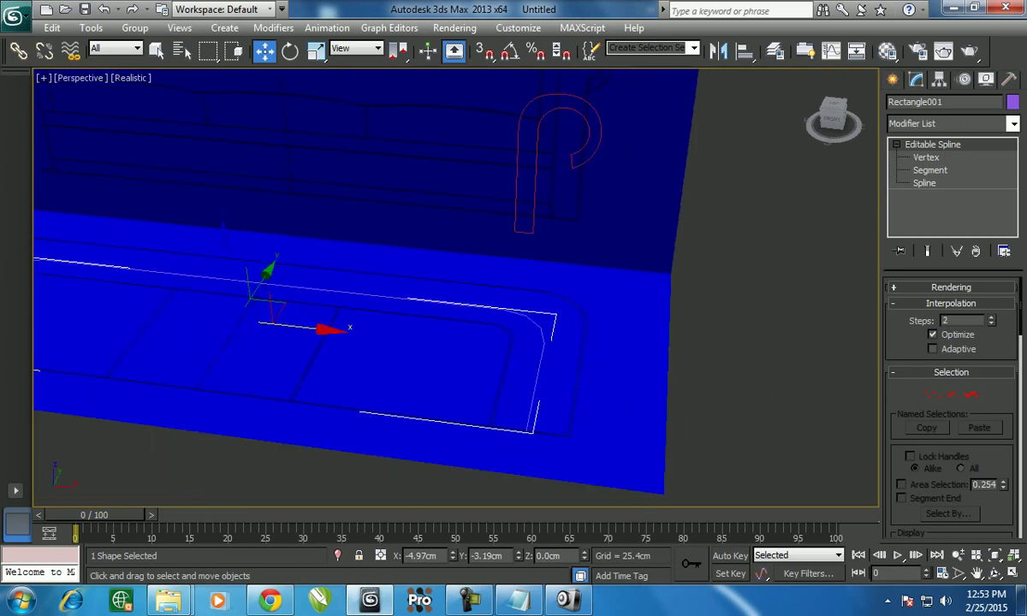
Open the Modifier List and jump to the B entries for Bevel Profile
{"action": "left_click", "coordinate": [1013, 123]}
{"action": "key", "text": "b"}
{"action": "scroll", "coordinate": [942, 342], "scroll_direction": "down", "scroll_amount": 4}
Add Bevel Profile to Rectangle001 and pick Line002 as its profile
{"action": "left_click", "coordinate": [925, 166]}
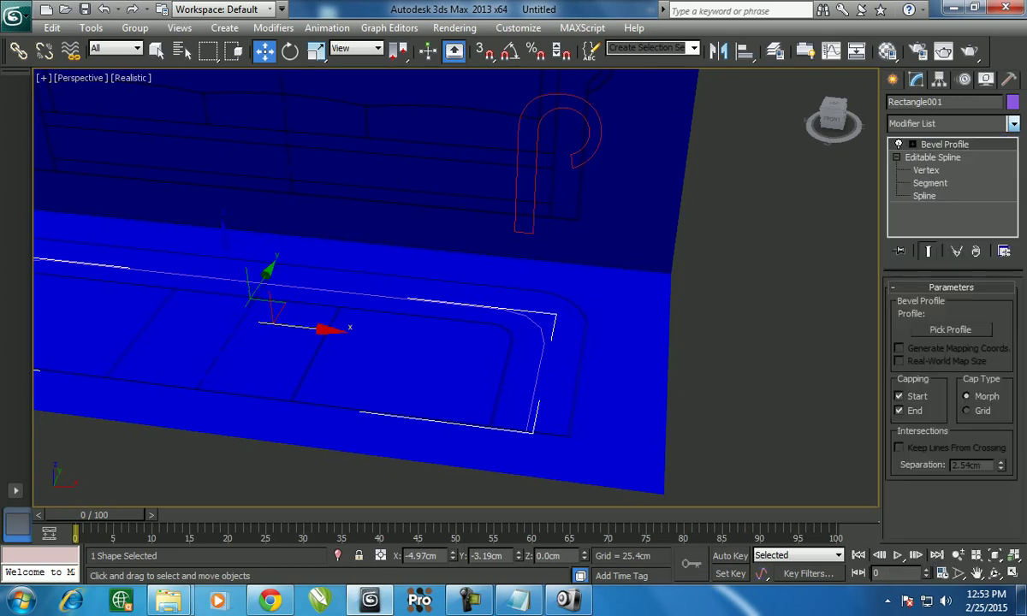
{"action": "left_click", "coordinate": [950, 329]}
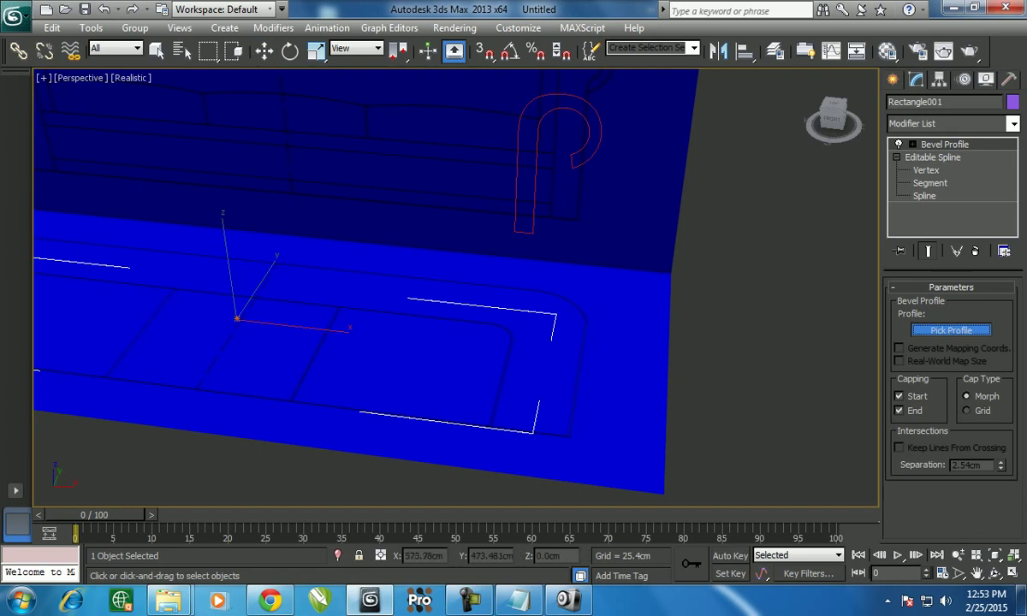
{"action": "left_click", "coordinate": [272, 306]}
{"action": "mouse_move", "coordinate": [428, 256]}
{"action": "middle_mouse_down", "text": "alt"}
{"action": "mouse_move", "coordinate": [428, 308]}
{"action": "mouse_move", "coordinate": [459, 282]}
{"action": "middle_mouse_up", "text": "alt"}
In Front view, move the swept sofa base up onto the sofa drawing
{"action": "key", "text": "f"}
{"action": "scroll", "coordinate": [479, 274], "scroll_direction": "down", "scroll_amount": 3}
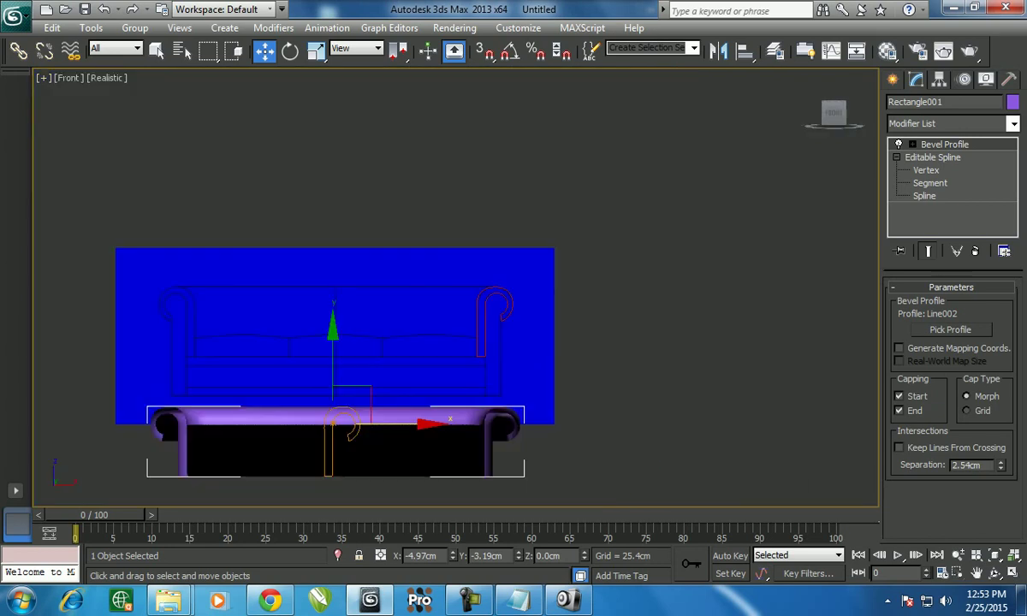
{"action": "scroll", "coordinate": [479, 274], "scroll_direction": "down", "scroll_amount": 2}
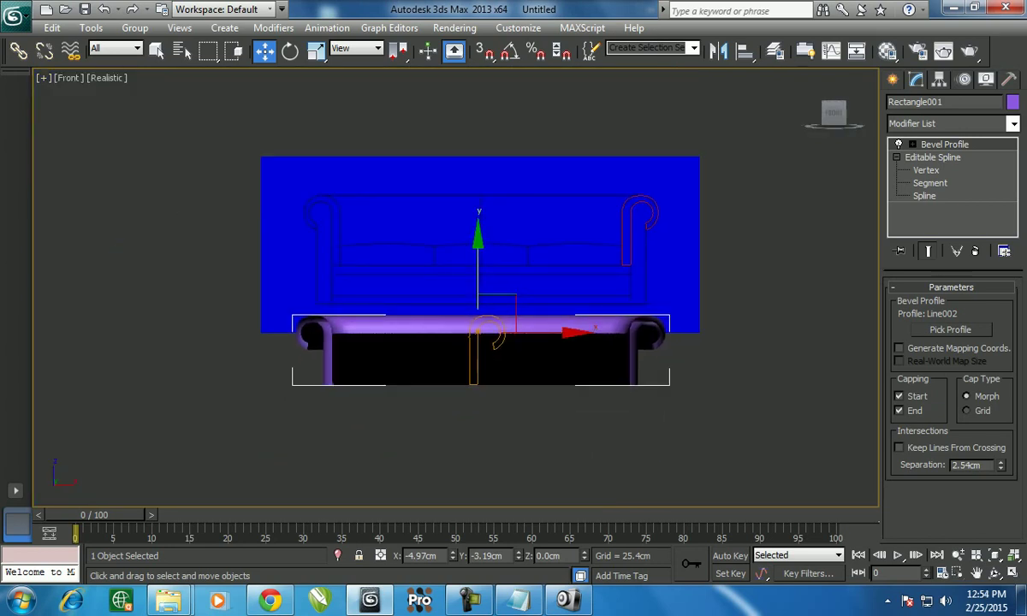
{"action": "left_click_drag", "start_coordinate": [477, 257], "coordinate": [477, 144]}
Set the viewport to Shaded display and nudge the sofa base slightly upward
{"action": "left_click", "coordinate": [107, 77]}
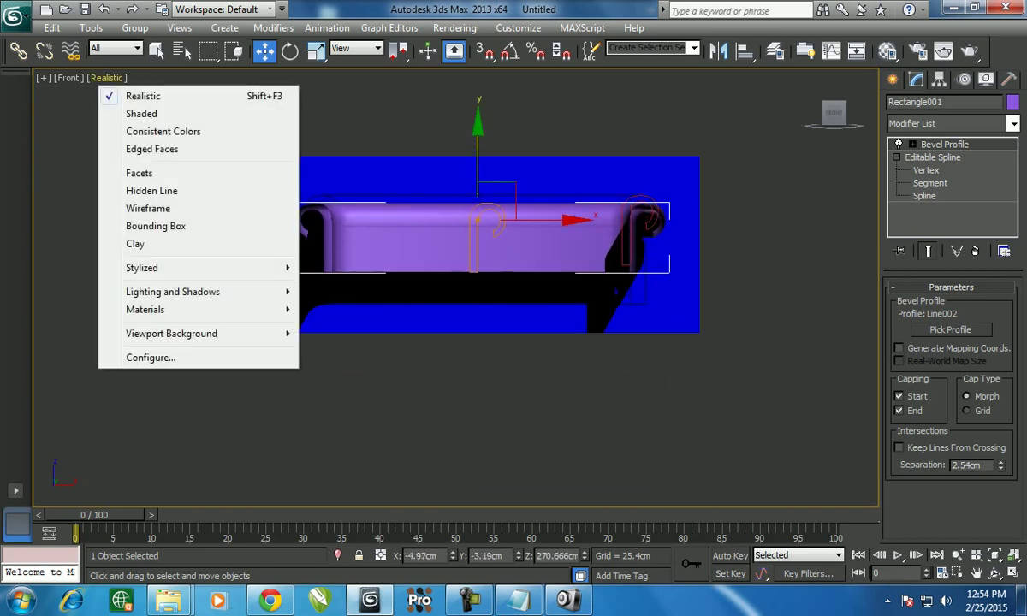
{"action": "left_click", "coordinate": [142, 112]}
{"action": "scroll", "coordinate": [491, 222], "scroll_direction": "up", "scroll_amount": 3}
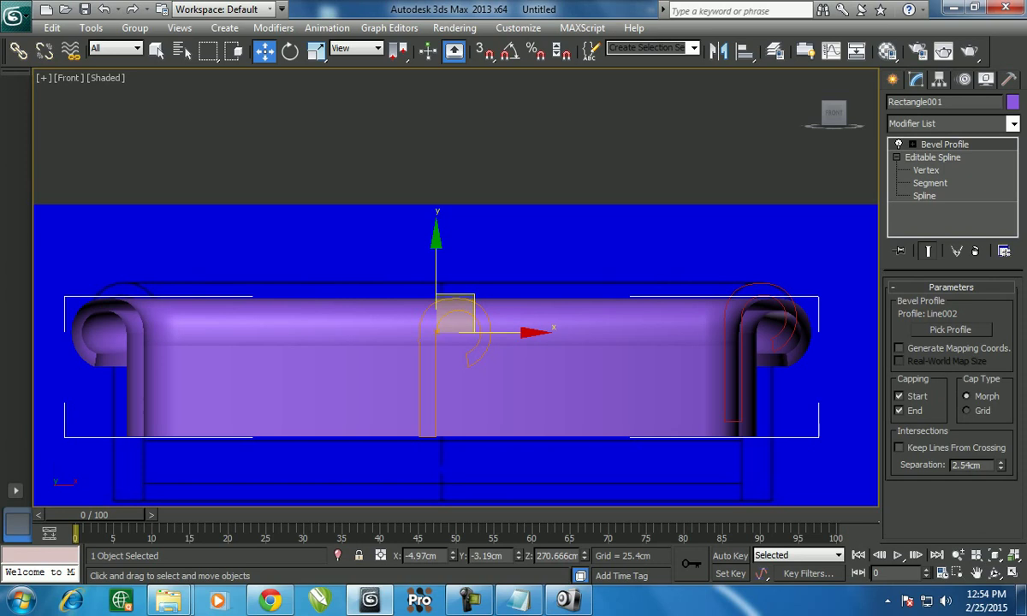
{"action": "middle_click_drag", "start_coordinate": [492, 222], "coordinate": [449, 240]}
{"action": "key", "text": "F3"}
{"action": "key", "text": "F3"}
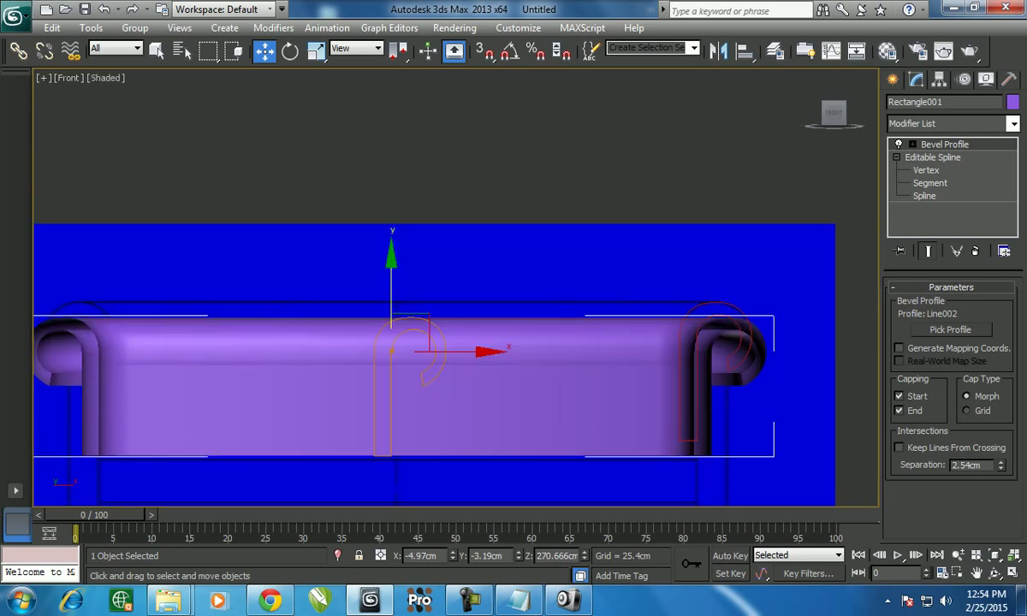
{"action": "left_click_drag", "start_coordinate": [391, 273], "coordinate": [391, 259]}
{"action": "mouse_move", "coordinate": [428, 257]}
{"action": "middle_mouse_down"}
{"action": "mouse_move", "coordinate": [428, 307]}
{"action": "mouse_move", "coordinate": [462, 283]}
{"action": "mouse_move", "coordinate": [394, 282]}
{"action": "mouse_move", "coordinate": [393, 256]}
{"action": "middle_mouse_up"}
Show the sofa base in Perspective with Edged Faces, dropping to the rectangle spline level
{"action": "key", "text": "p"}
{"action": "key", "text": "F4"}
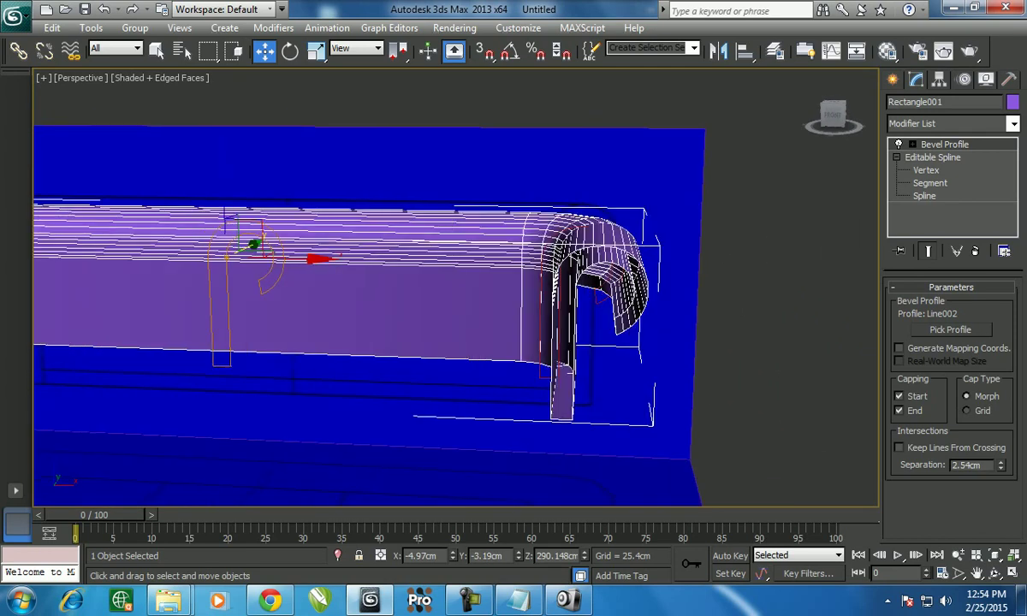
{"action": "left_click", "coordinate": [933, 158]}
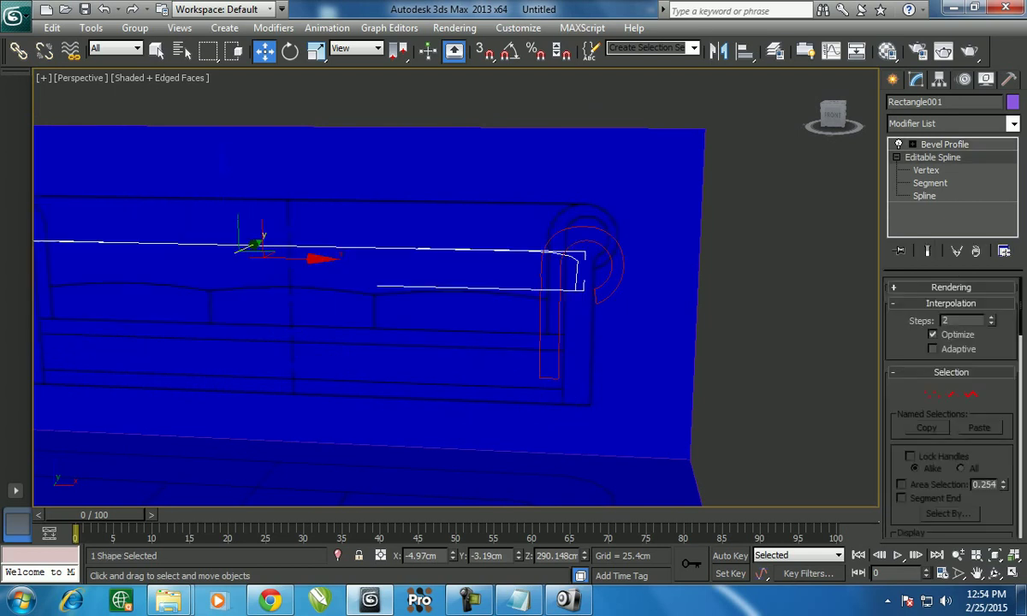
{"action": "middle_click_drag", "start_coordinate": [394, 257], "coordinate": [394, 232], "text": "alt"}
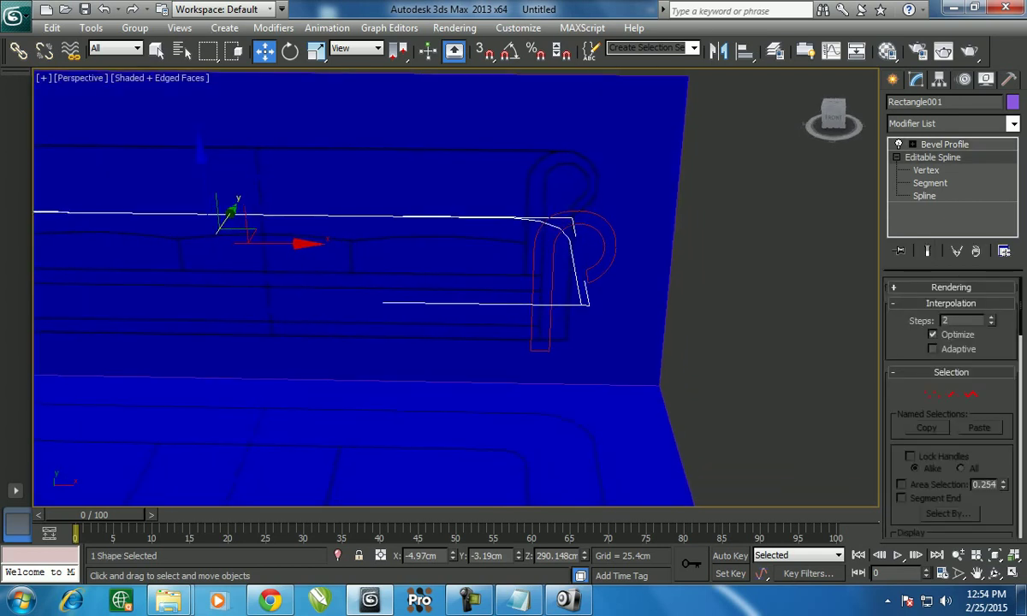
Select Line002 and set its interpolation Steps to 0
{"action": "left_click", "coordinate": [613, 249]}
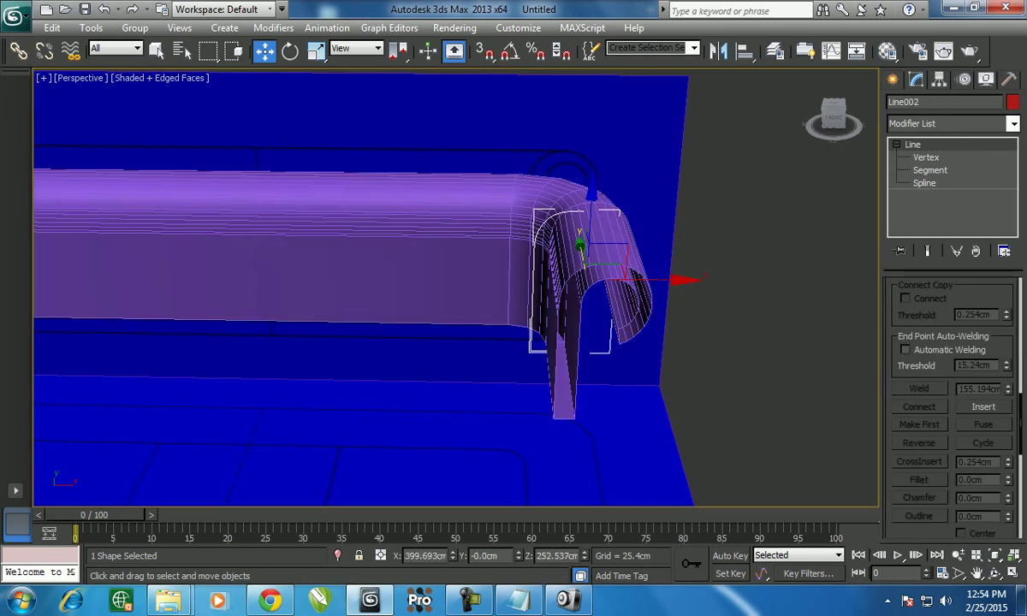
{"action": "scroll", "coordinate": [950, 385], "scroll_direction": "up", "scroll_amount": 2}
{"action": "scroll", "coordinate": [950, 385], "scroll_direction": "up", "scroll_amount": 2}
{"action": "scroll", "coordinate": [950, 385], "scroll_direction": "up", "scroll_amount": 2}
{"action": "scroll", "coordinate": [950, 385], "scroll_direction": "up", "scroll_amount": 2}
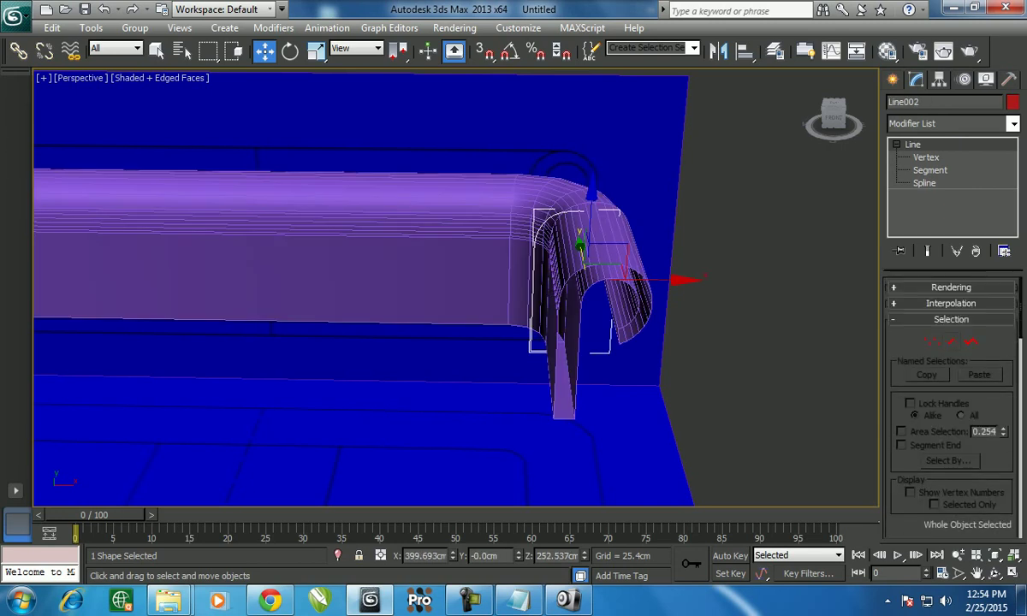
{"action": "type", "text": "0"}
{"action": "key", "text": "Return"}
Raise Line002's Steps with the spinner and orbit to inspect the rolled arm
{"action": "middle_click_drag", "start_coordinate": [462, 291], "coordinate": [531, 257], "text": "alt"}
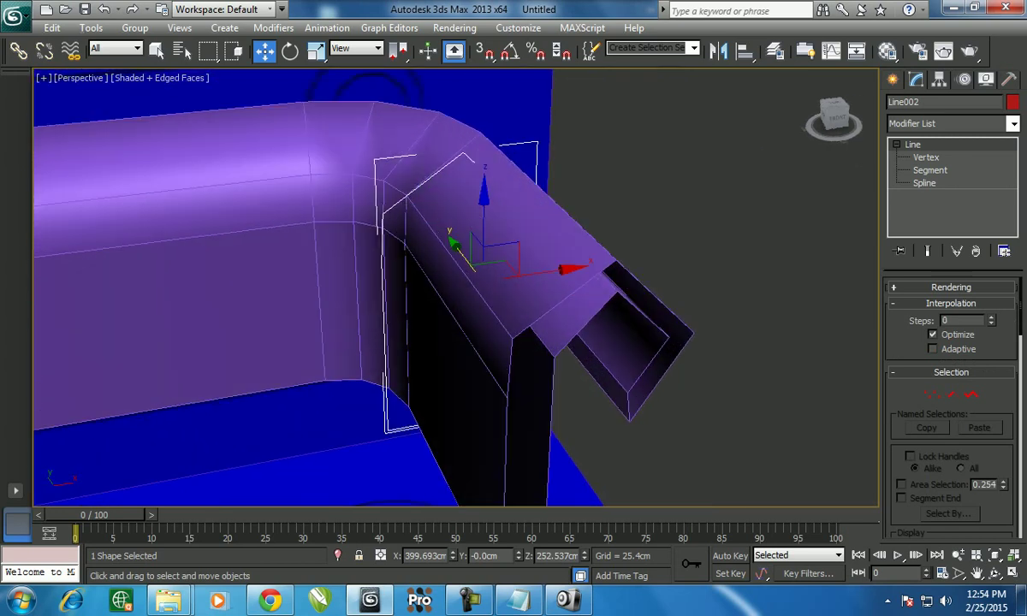
{"action": "left_click", "coordinate": [991, 316]}
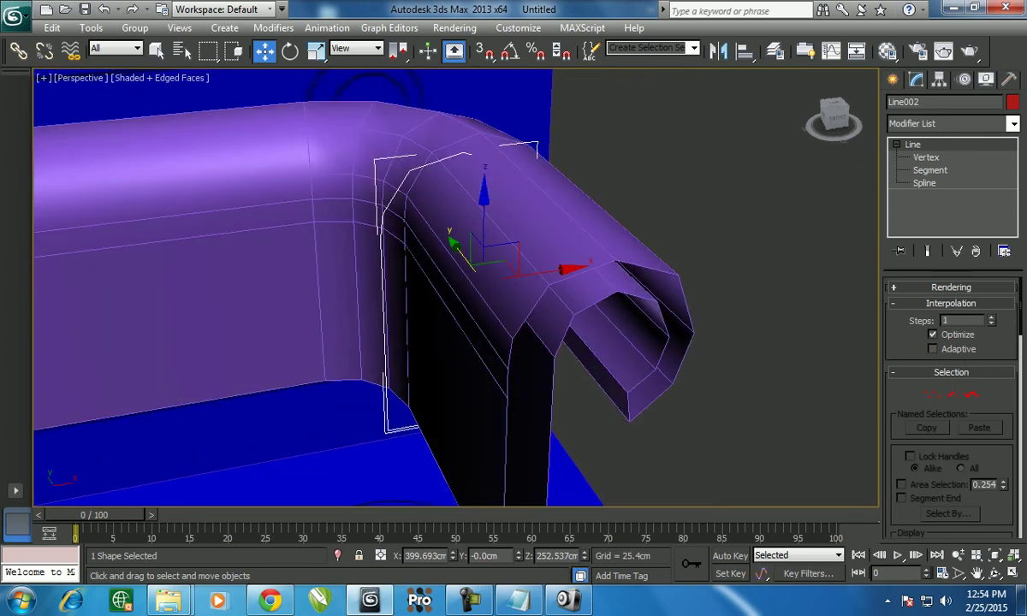
{"action": "middle_click_drag", "start_coordinate": [514, 299], "coordinate": [547, 295], "text": "alt"}
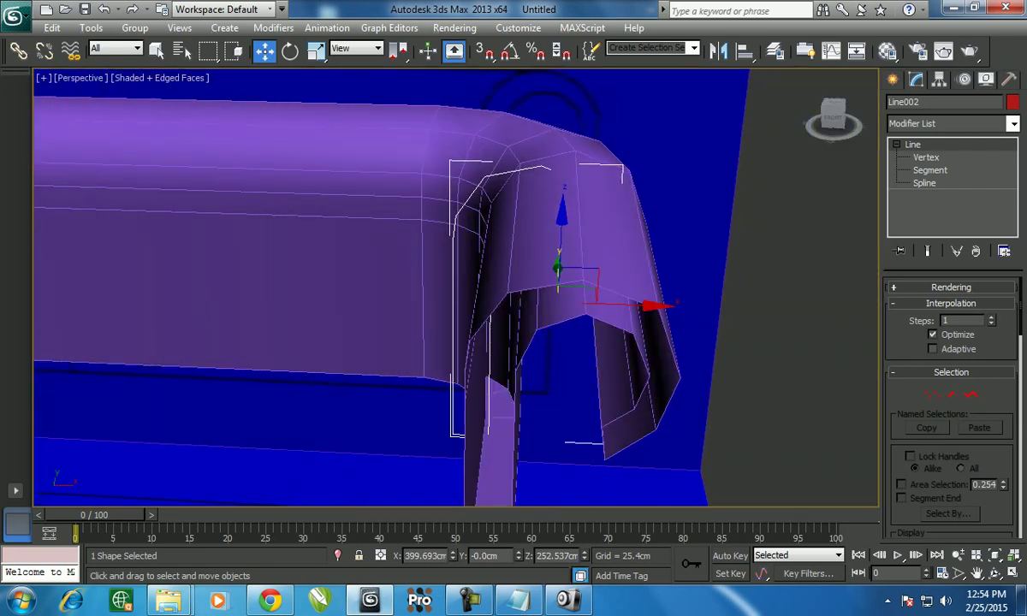
{"action": "middle_click_drag", "start_coordinate": [453, 291], "coordinate": [651, 265], "text": "alt"}
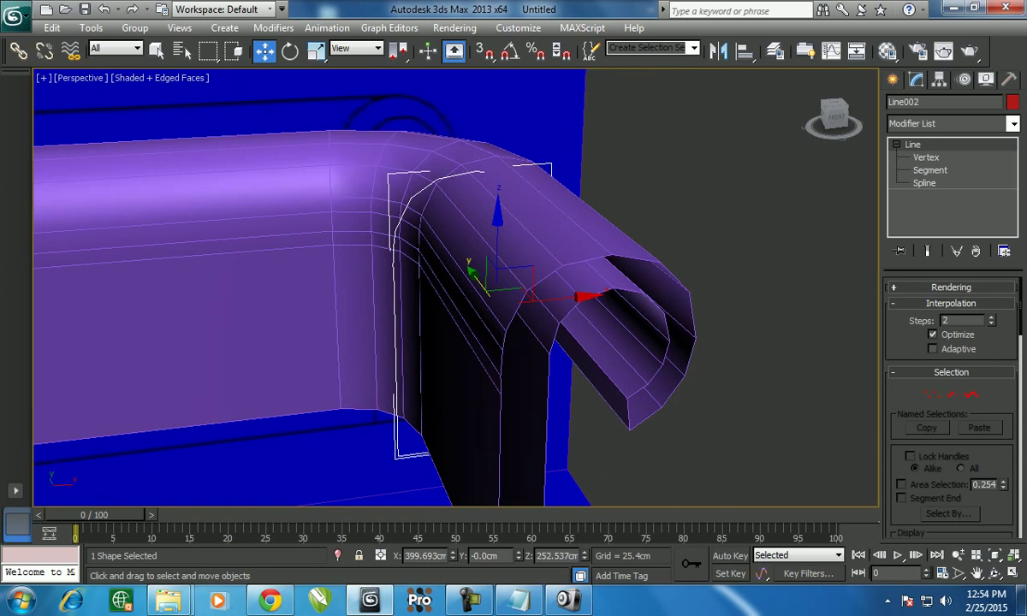
{"action": "mouse_move", "coordinate": [454, 291]}
{"action": "middle_mouse_down", "text": "alt"}
{"action": "mouse_move", "coordinate": [581, 269]}
{"action": "mouse_move", "coordinate": [616, 133]}
{"action": "mouse_move", "coordinate": [581, 141]}
{"action": "middle_mouse_up", "text": "alt"}
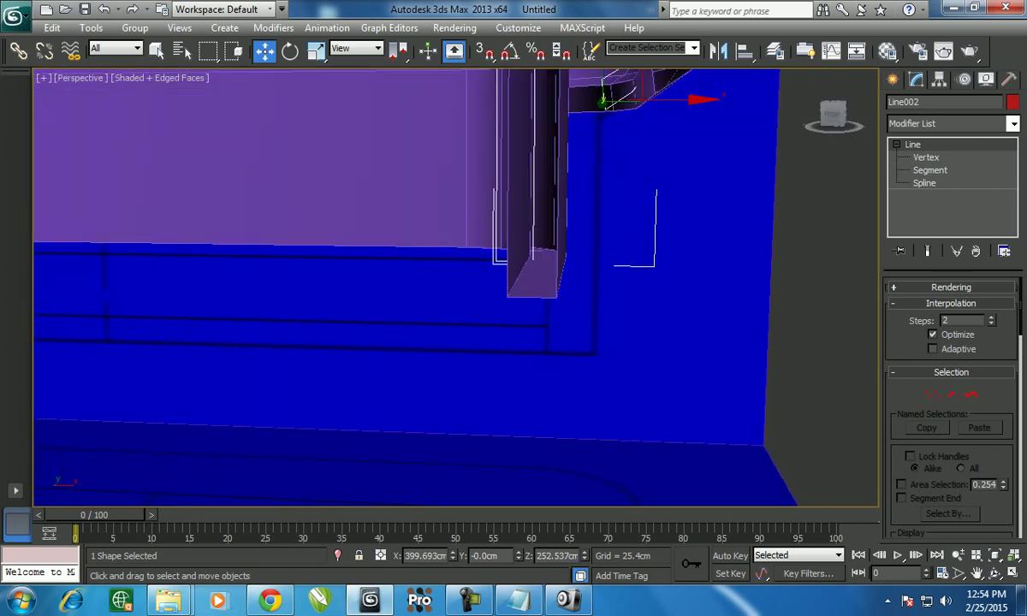
{"action": "left_click", "coordinate": [428, 297]}
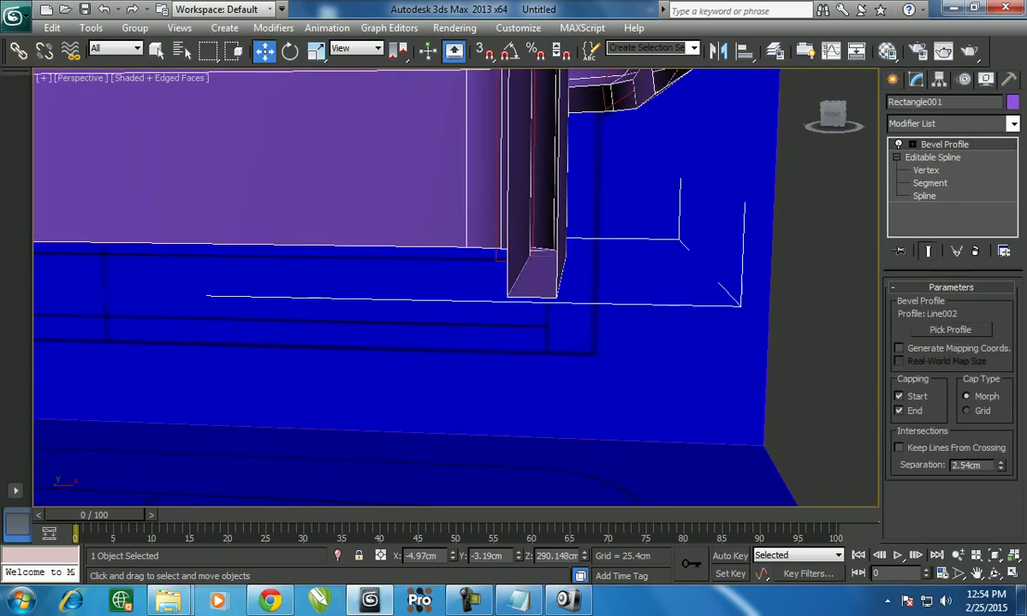
{"action": "left_click", "coordinate": [933, 157]}
{"action": "middle_click_drag", "start_coordinate": [453, 290], "coordinate": [517, 267], "text": "alt"}
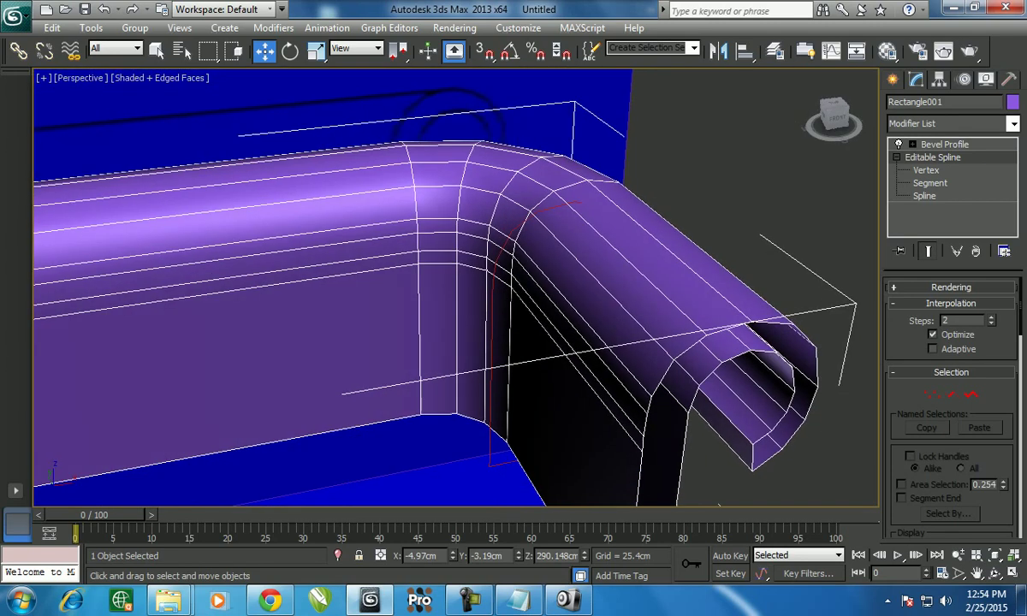
{"action": "middle_click_drag", "start_coordinate": [517, 267], "coordinate": [543, 257], "text": "alt"}
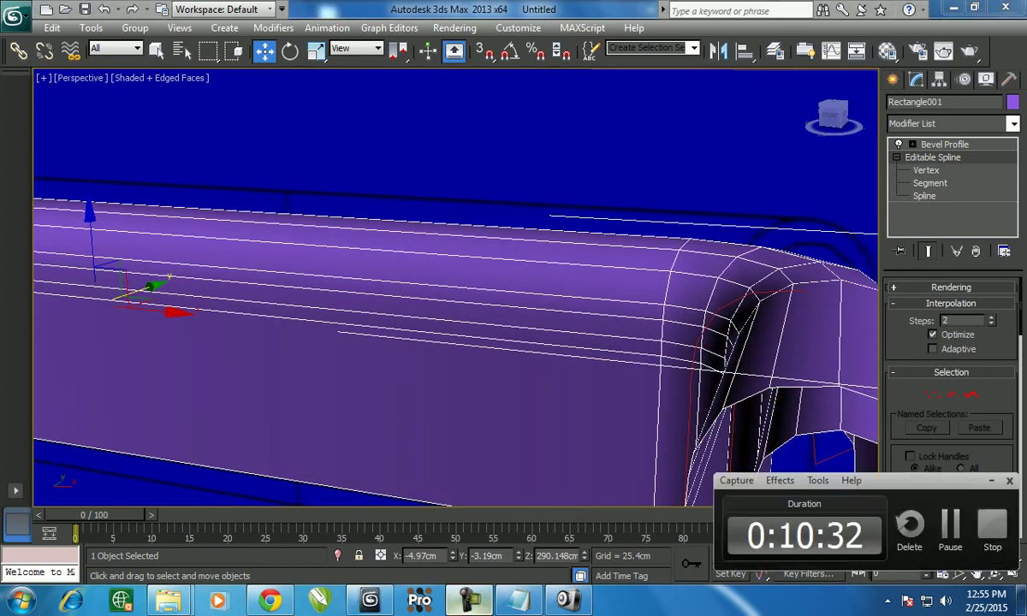